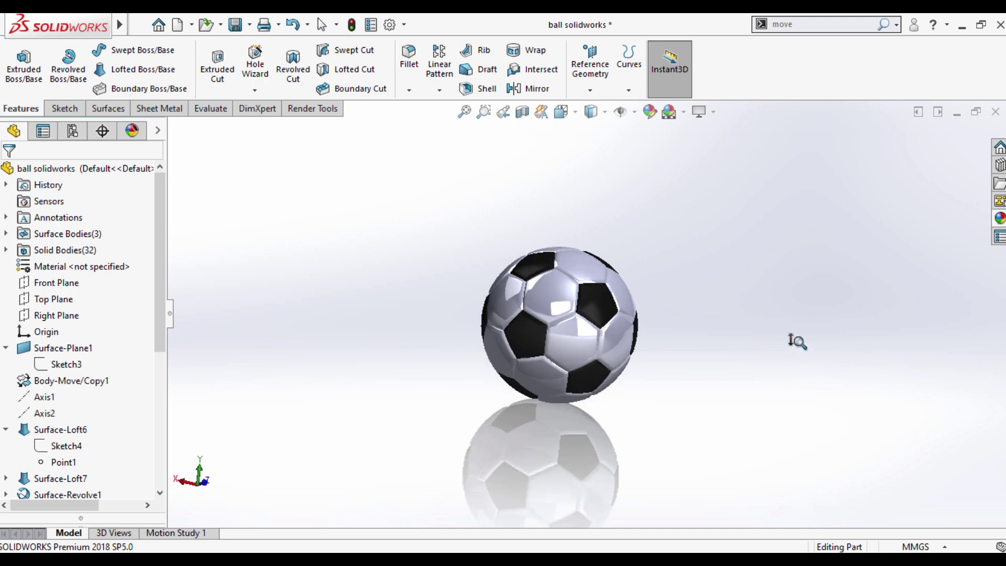
Step: Inspect the finished soccer ball, then begin a sketch on the Top plane
mouse_move(798, 337)
left_mouse_down()
mouse_move(822, 283)
mouse_move(822, 307)
left_mouse_up()
mouse_move(764, 357)
middle_mouse_down()
mouse_move(680, 366)
mouse_move(588, 418)
mouse_move(618, 425)
mouse_move(717, 404)
mouse_move(712, 341)
mouse_move(728, 285)
mouse_move(748, 269)
mouse_move(718, 345)
mouse_move(718, 393)
mouse_move(702, 418)
mouse_move(635, 456)
mouse_move(714, 462)
middle_mouse_up()
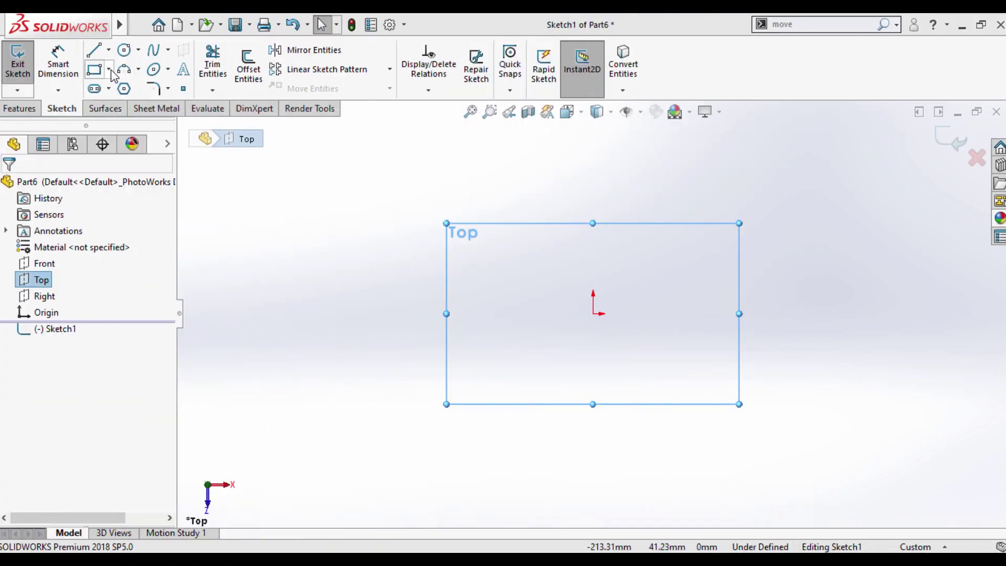
left_click(109, 69)
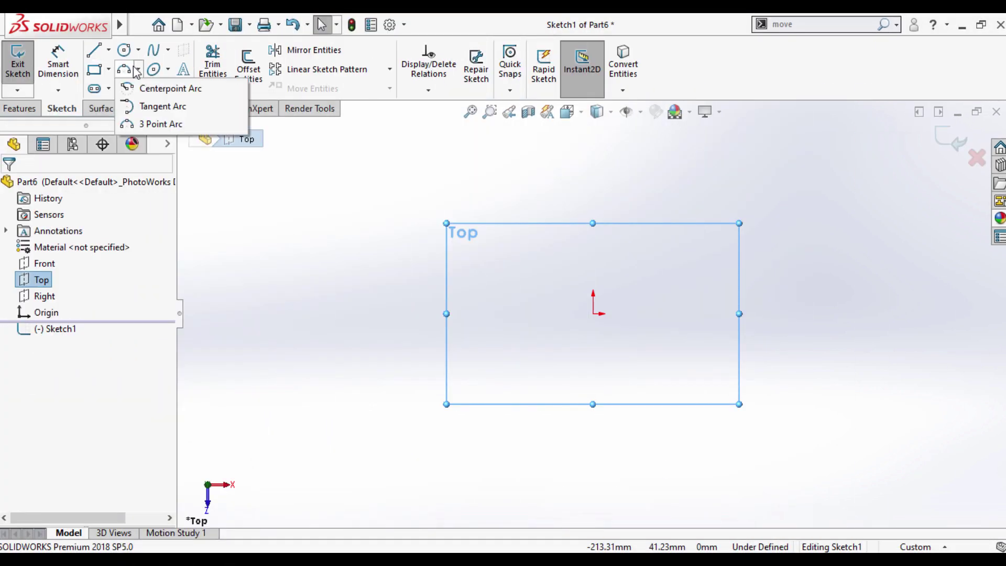
left_click(156, 147)
key("Escape")
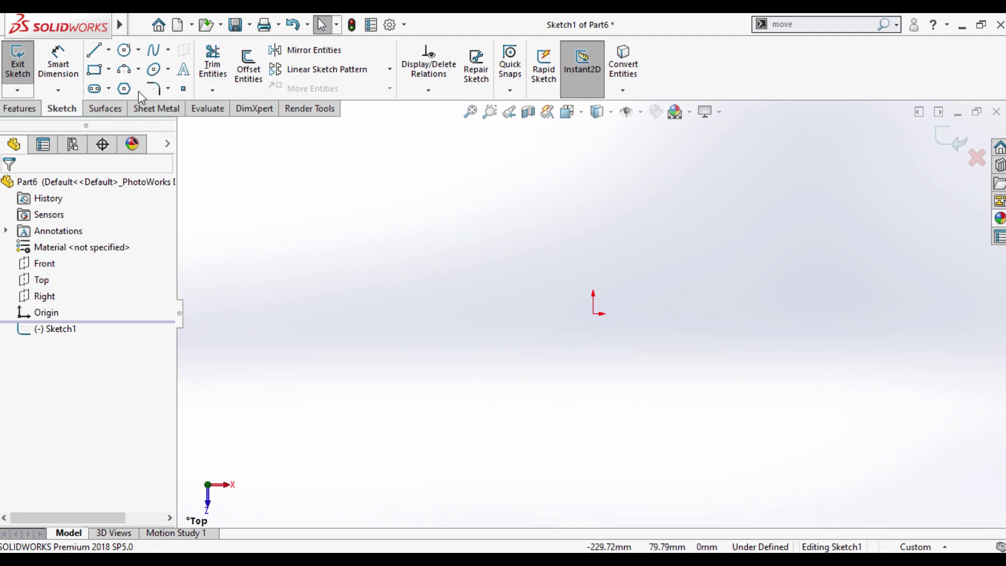
Step: Draw two concentric five-sided polygons from the origin, the second noticeably larger
left_click(125, 88)
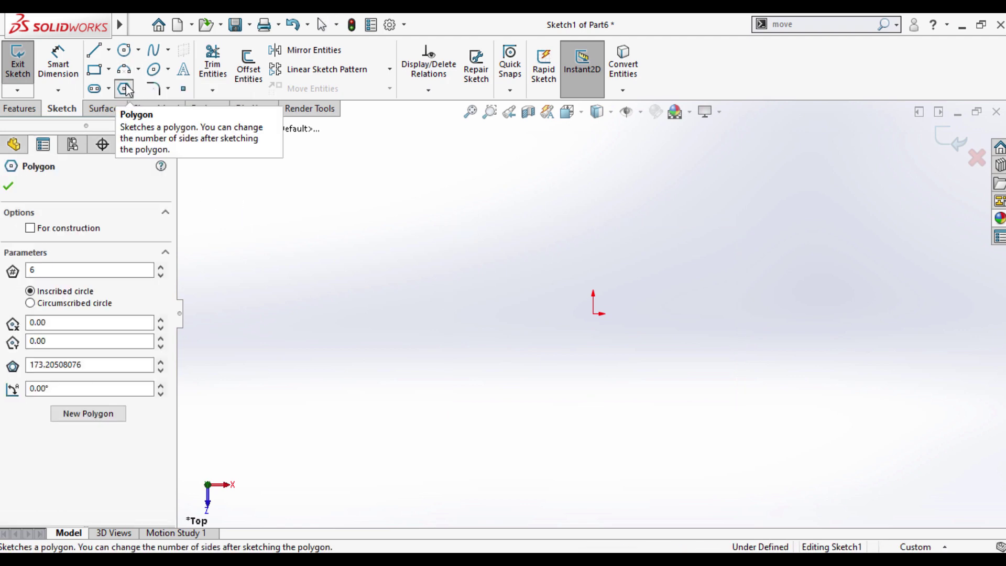
double_click(59, 270)
type("5")
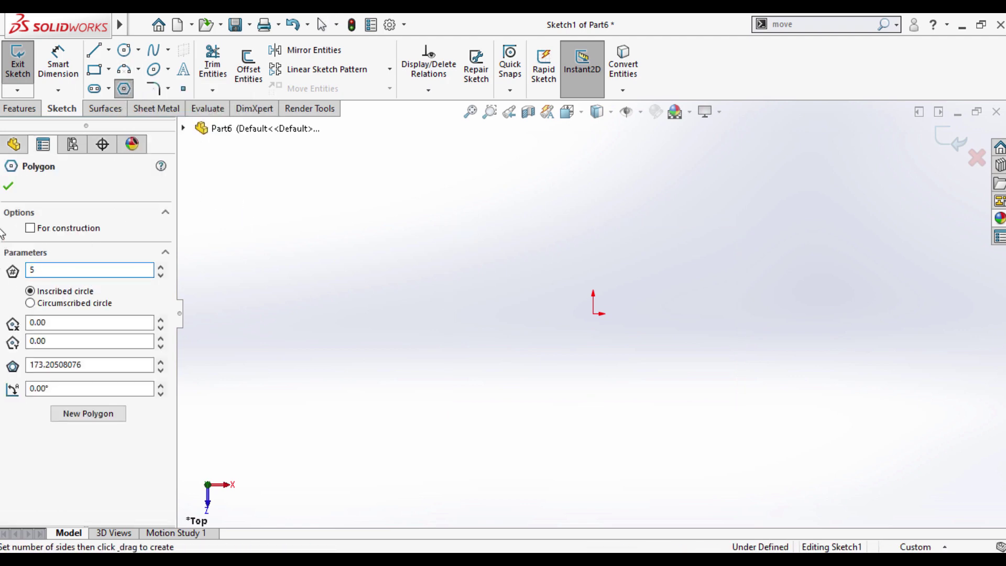
mouse_move(595, 313)
left_mouse_down()
mouse_move(674, 227)
mouse_move(675, 259)
left_mouse_up()
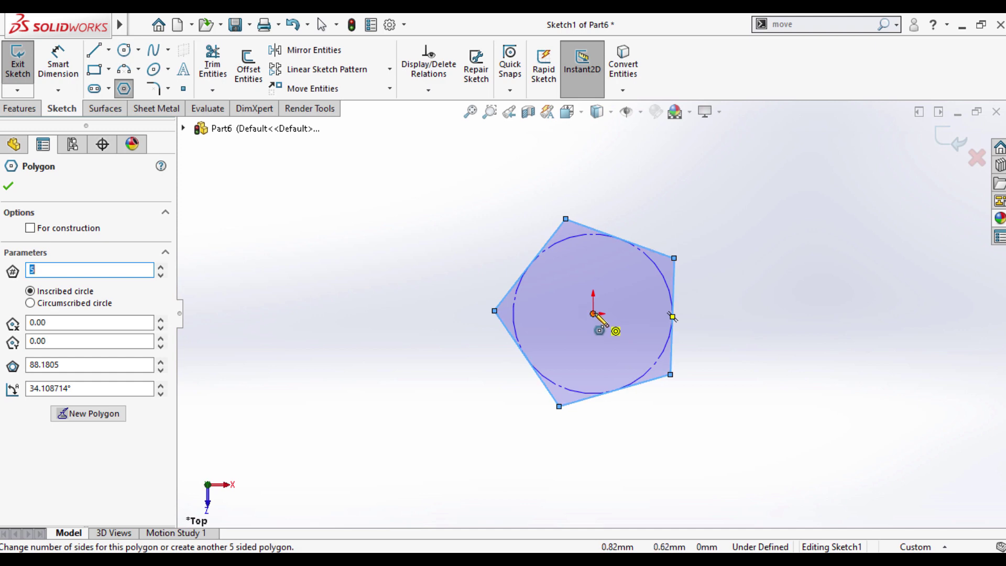
mouse_move(599, 311)
left_mouse_down()
mouse_move(709, 250)
mouse_move(704, 238)
left_mouse_up()
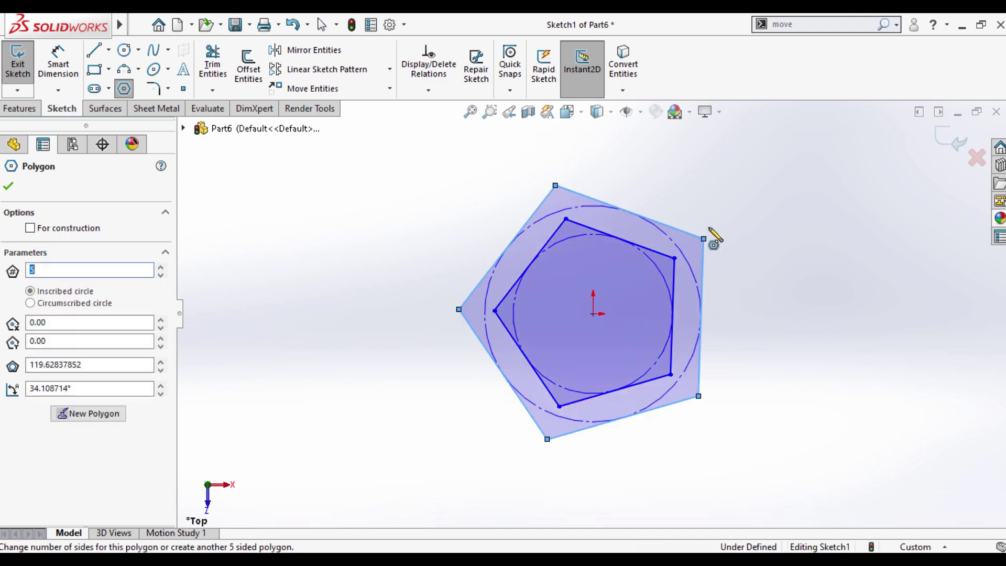
Step: Dimension the outer pentagon's right edge to 100 mm
right_click(723, 210)
left_click(726, 210)
scroll(675, 299, "down", 2)
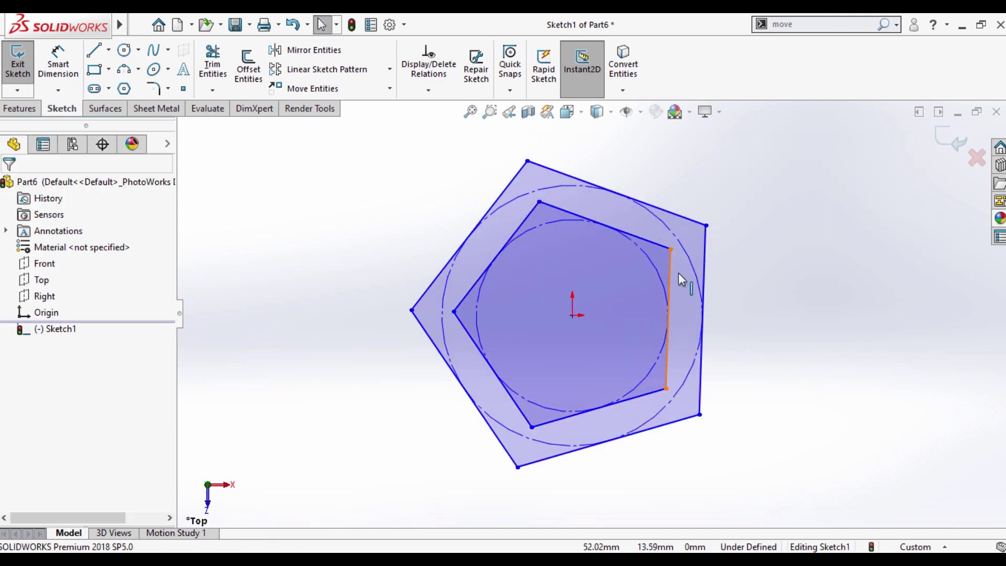
left_click(59, 65)
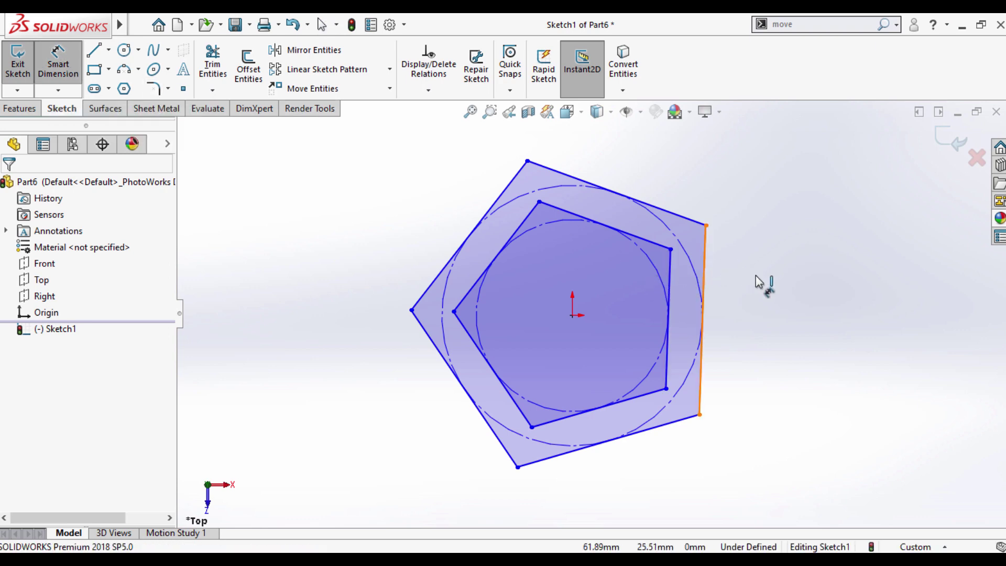
left_click(704, 283)
left_click(794, 293)
type("10")
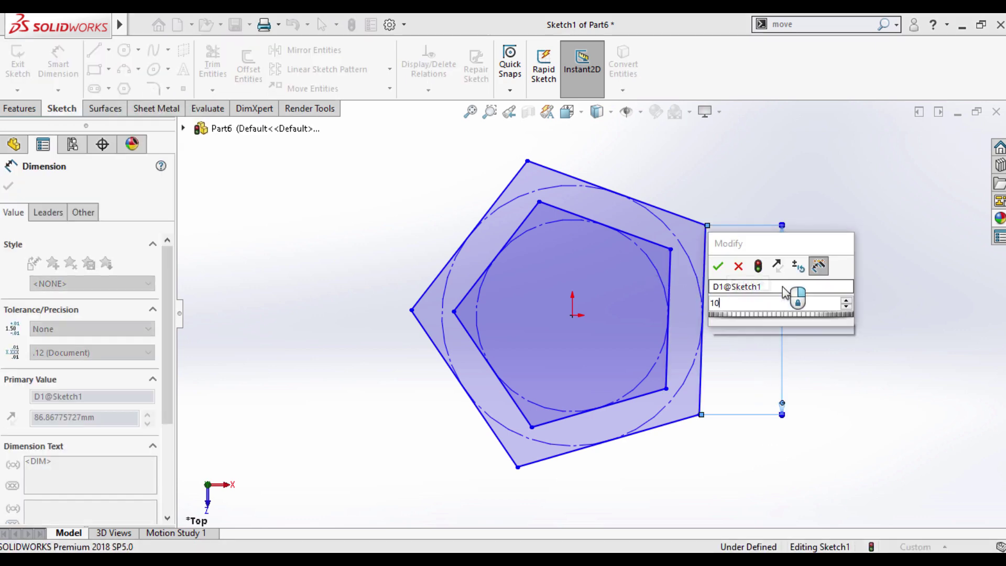
type("0")
key("Return")
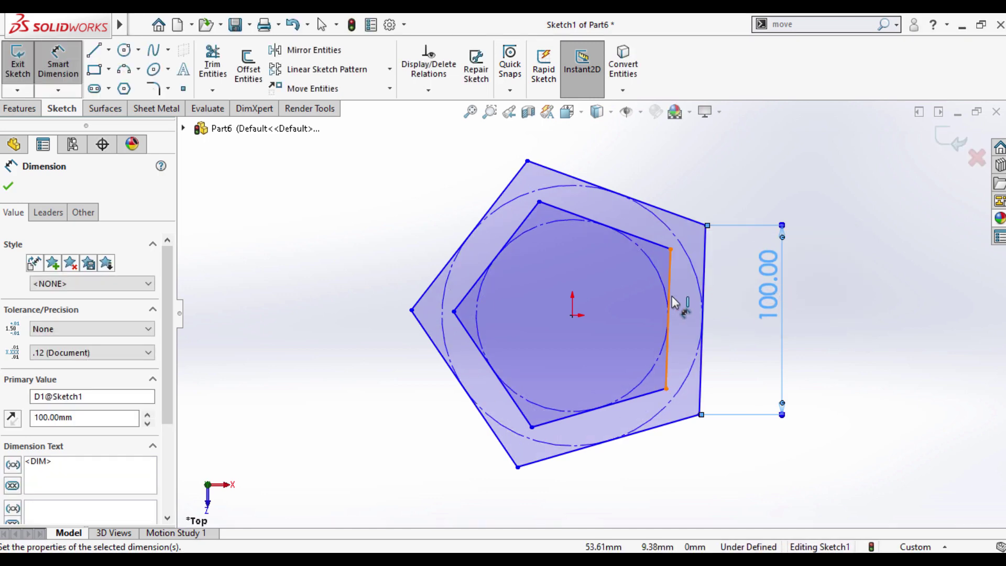
Step: Make the right edges of both pentagons vertical
left_click(671, 291)
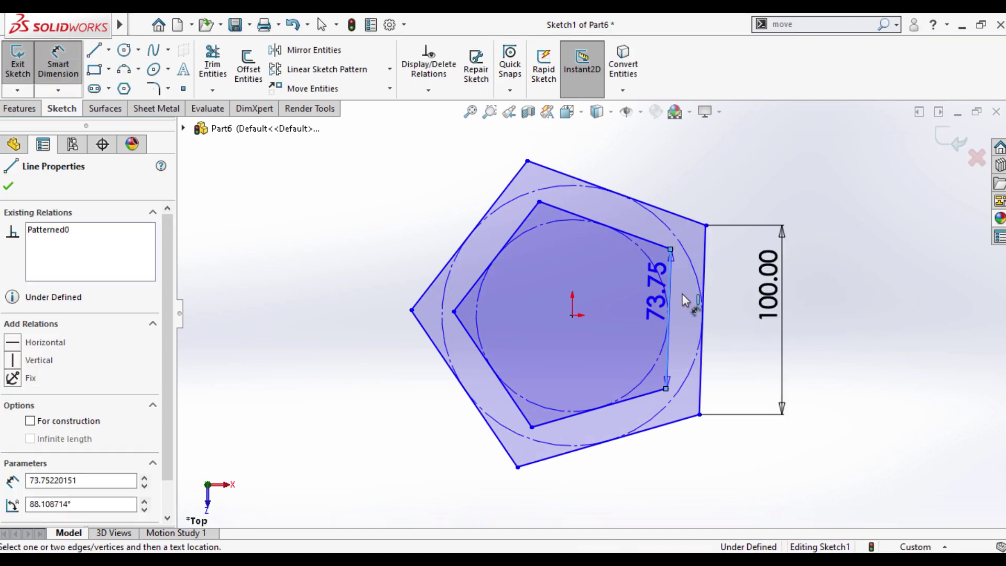
left_click(667, 346)
right_click(667, 346)
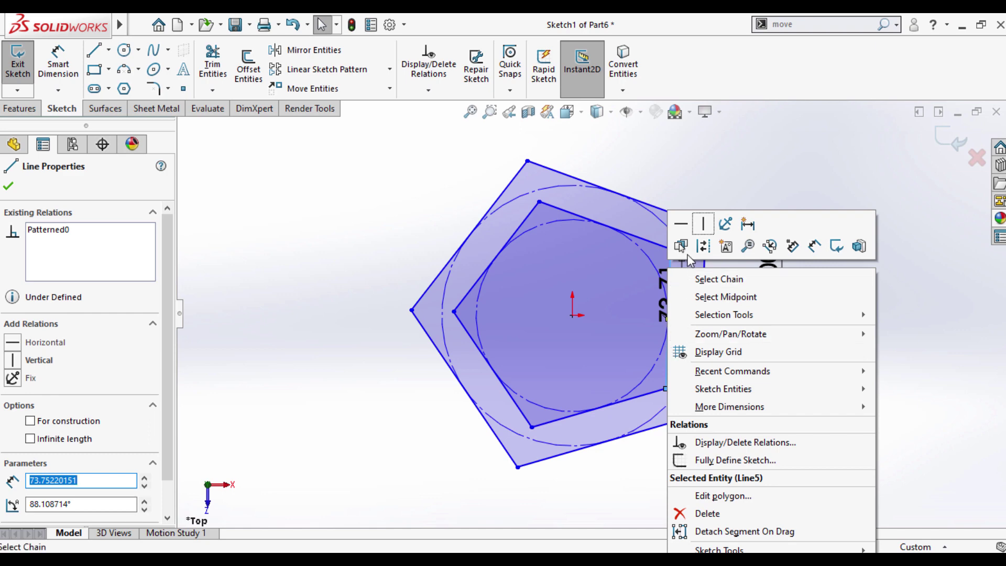
left_click(701, 228)
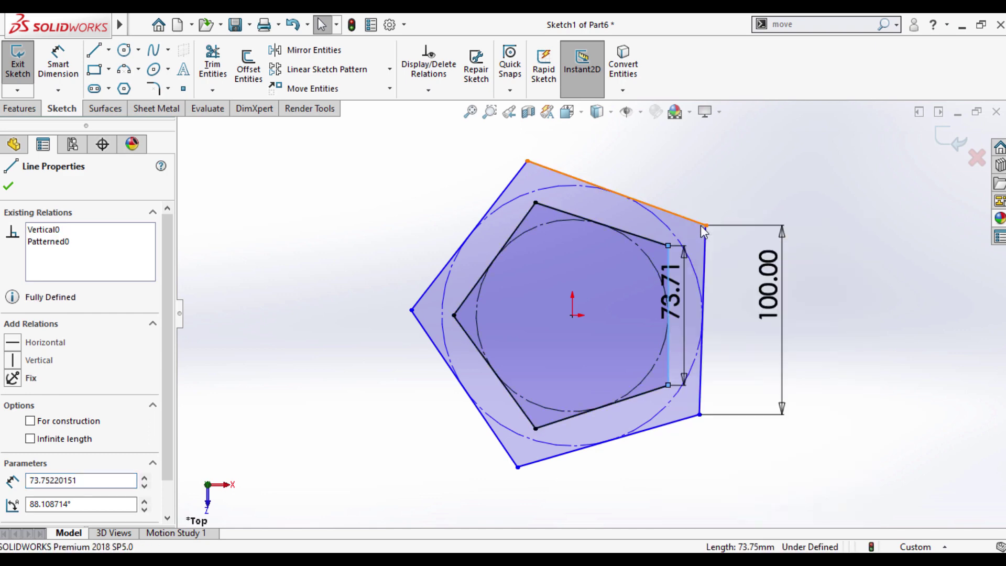
left_click(701, 332, "ctrl")
right_click(701, 332)
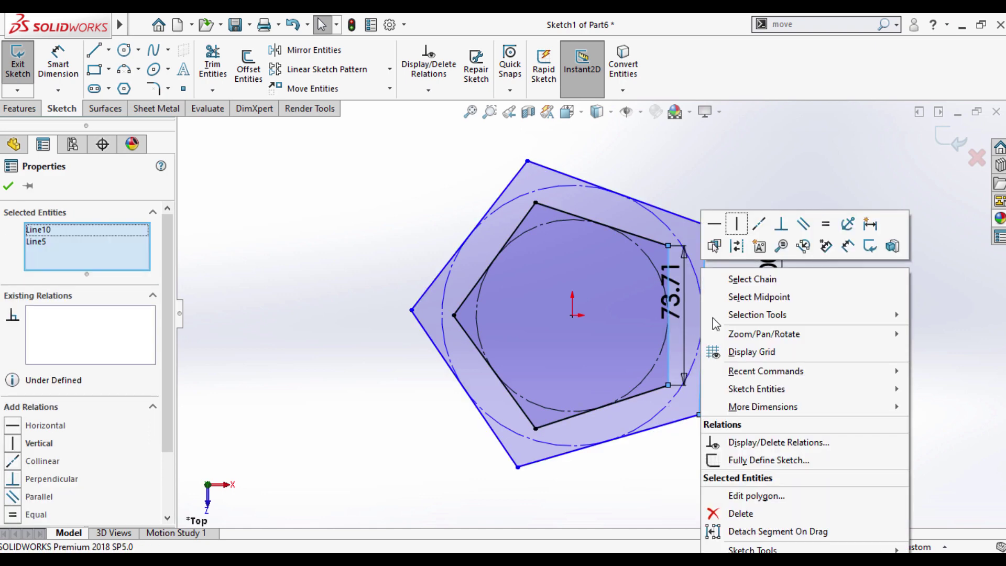
left_click(737, 221)
Step: Set the inner pentagon's edge to 50 mm and exit the sketch
double_click(672, 298)
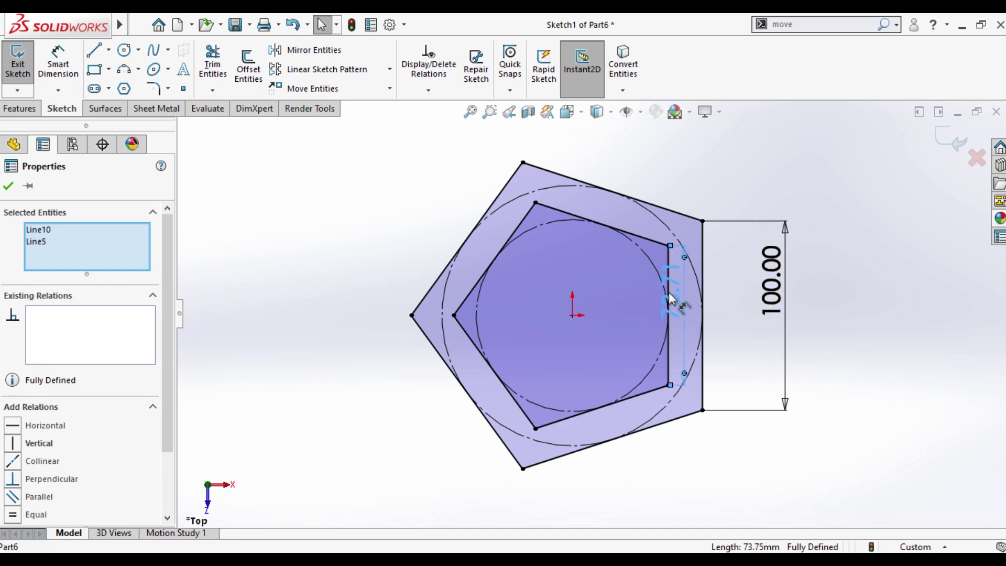
type("50")
key("Return")
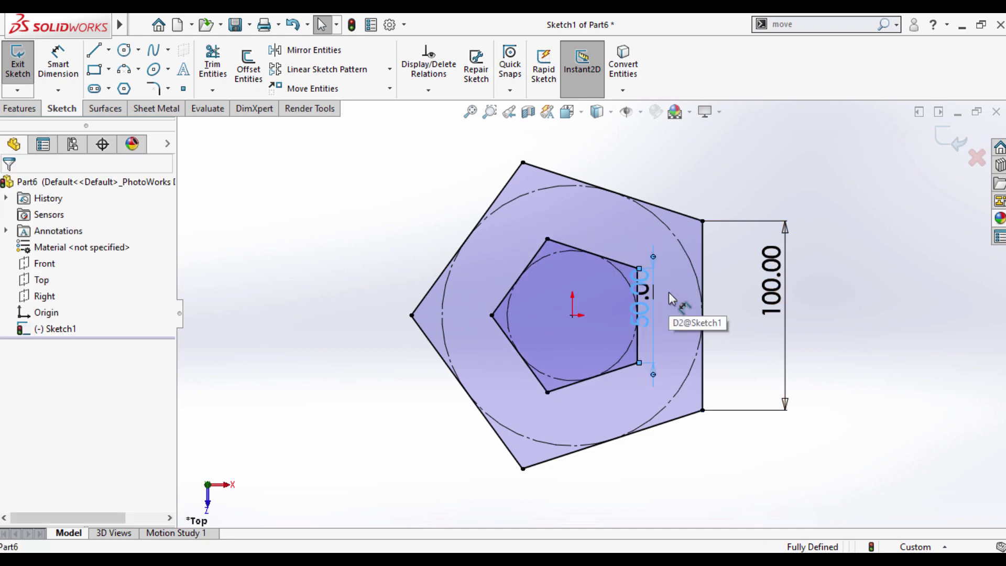
left_click(669, 293)
key("ctrl+z")
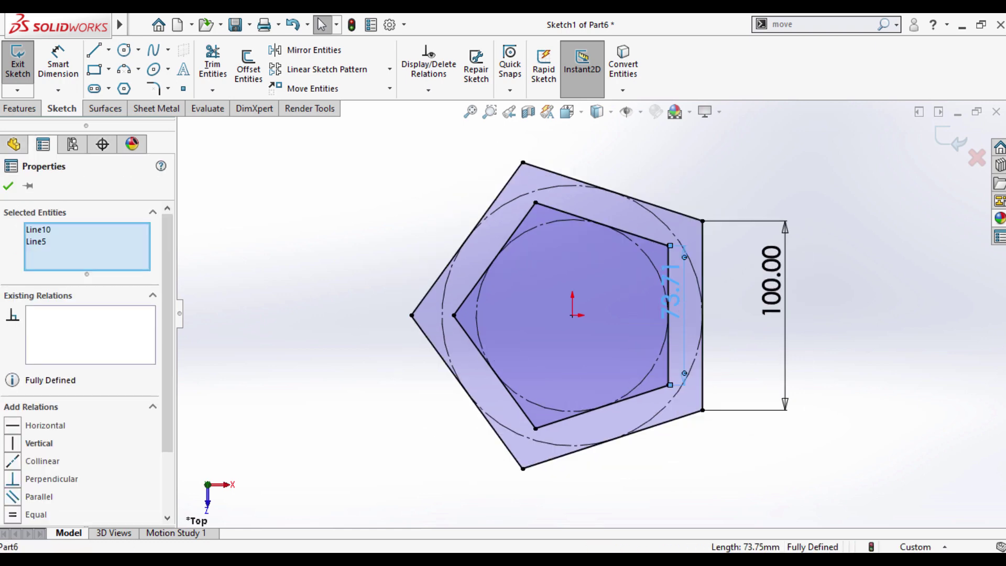
double_click(670, 295)
type("50")
key("Return")
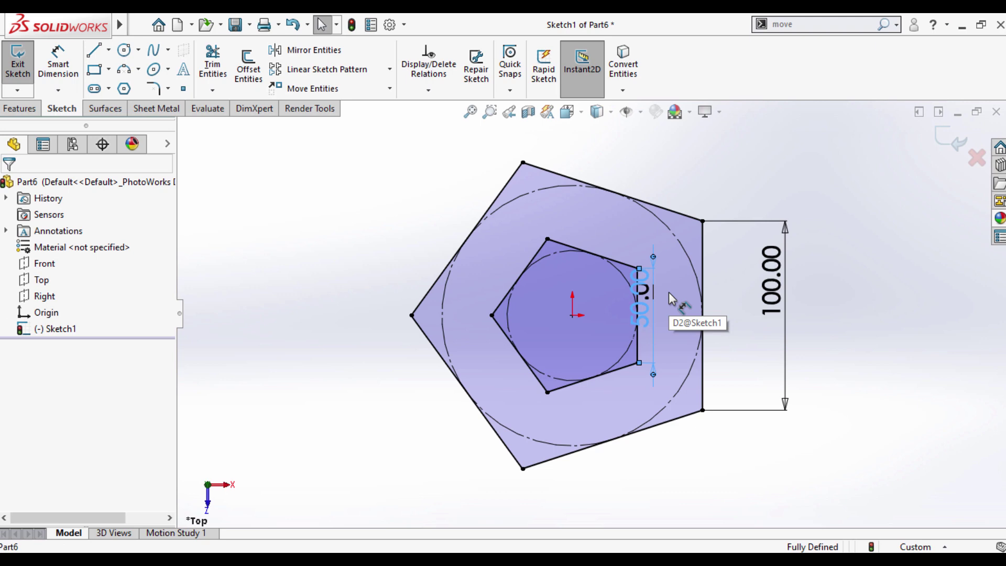
left_click(666, 180)
scroll(645, 259, "down", 1)
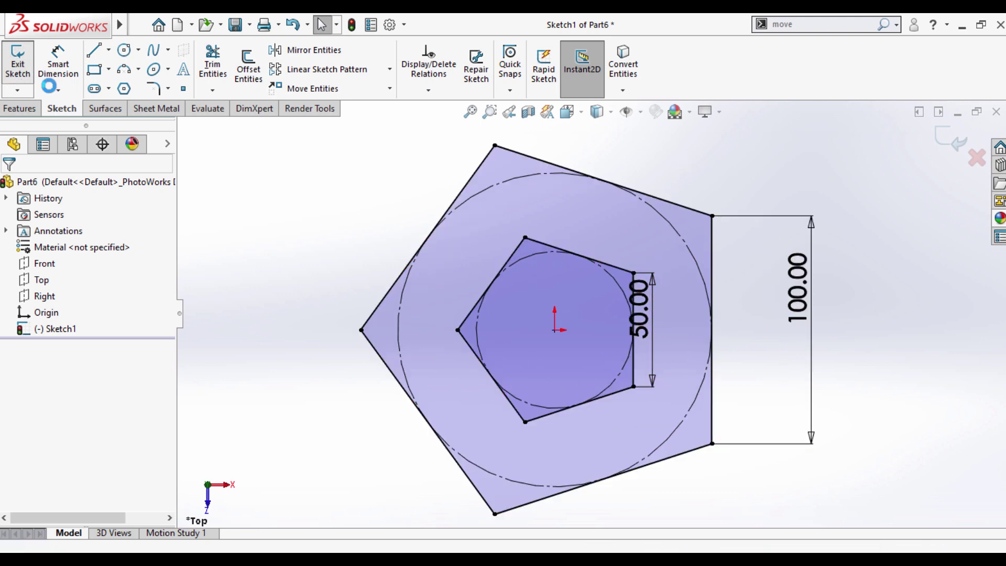
key("ctrl+b")
mouse_move(629, 417)
middle_mouse_down()
mouse_move(602, 314)
mouse_move(615, 215)
mouse_move(552, 247)
mouse_move(597, 299)
mouse_move(639, 254)
mouse_move(624, 260)
mouse_move(643, 224)
mouse_move(656, 287)
mouse_move(631, 280)
middle_mouse_up()
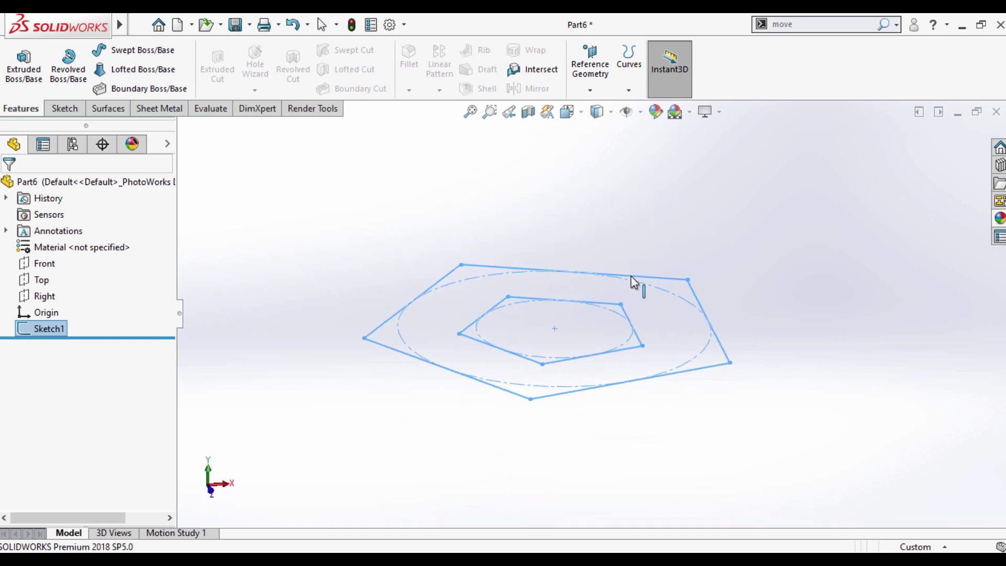
left_click(64, 108)
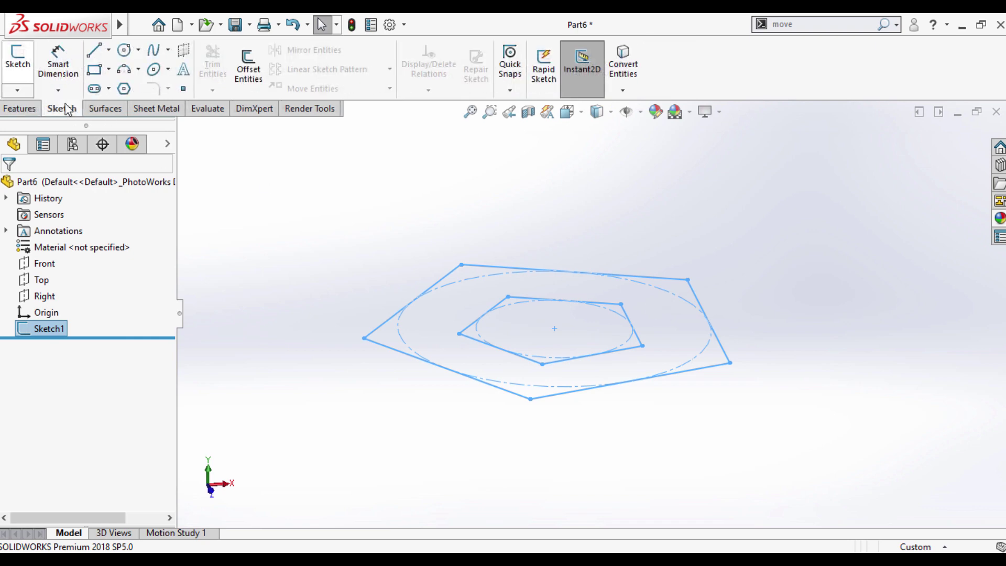
left_click(108, 50)
left_click(126, 87)
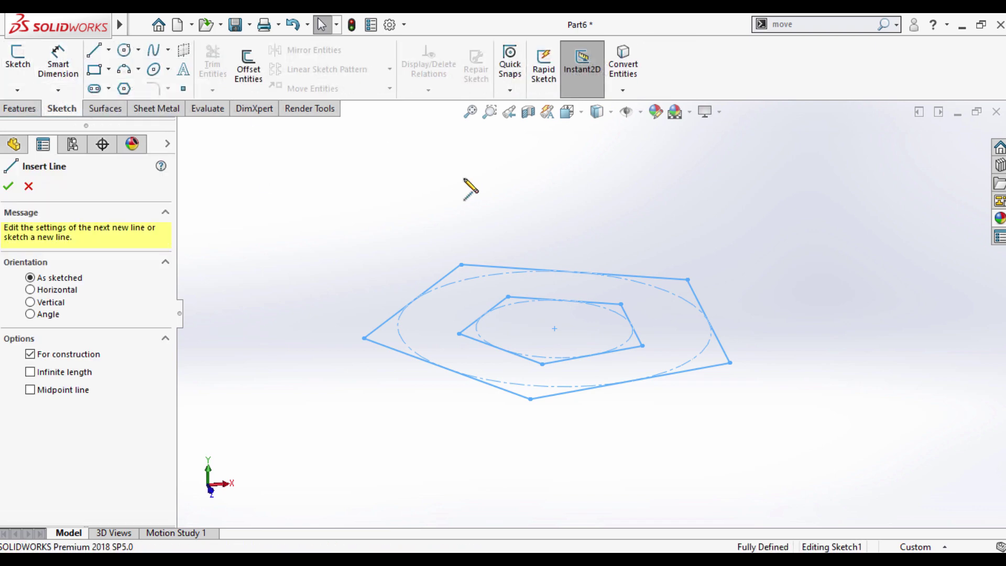
left_click(28, 186)
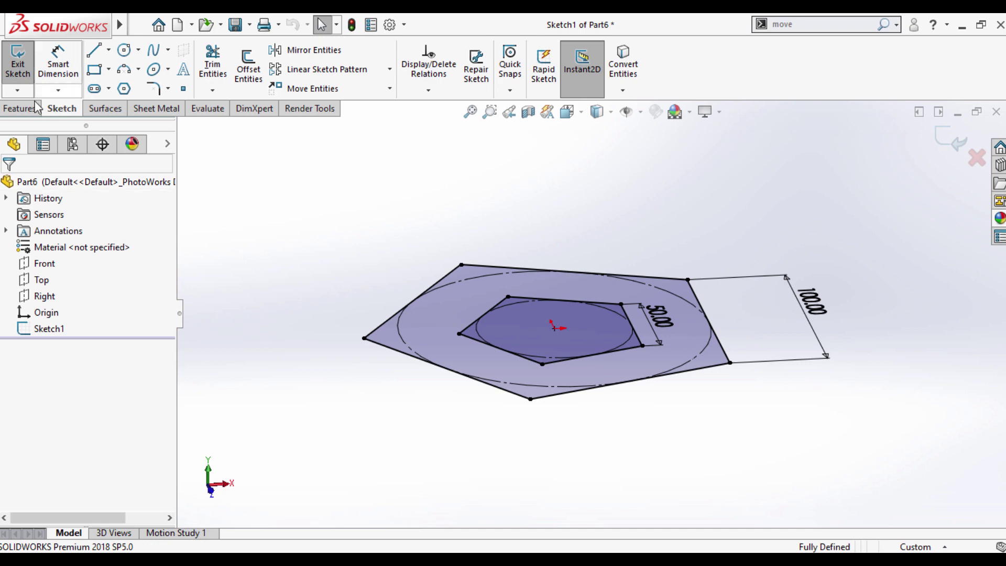
left_click(18, 108)
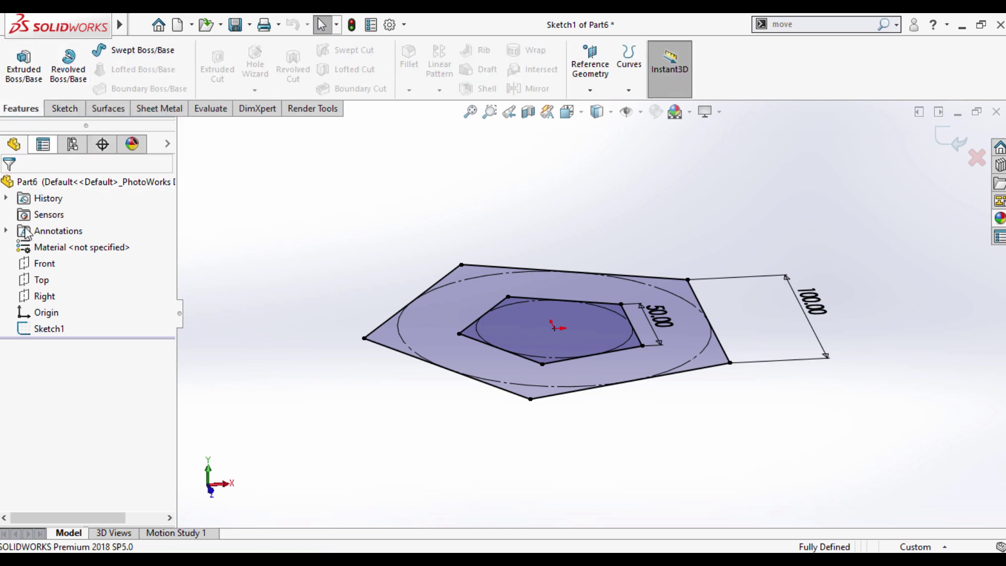
left_click(36, 263)
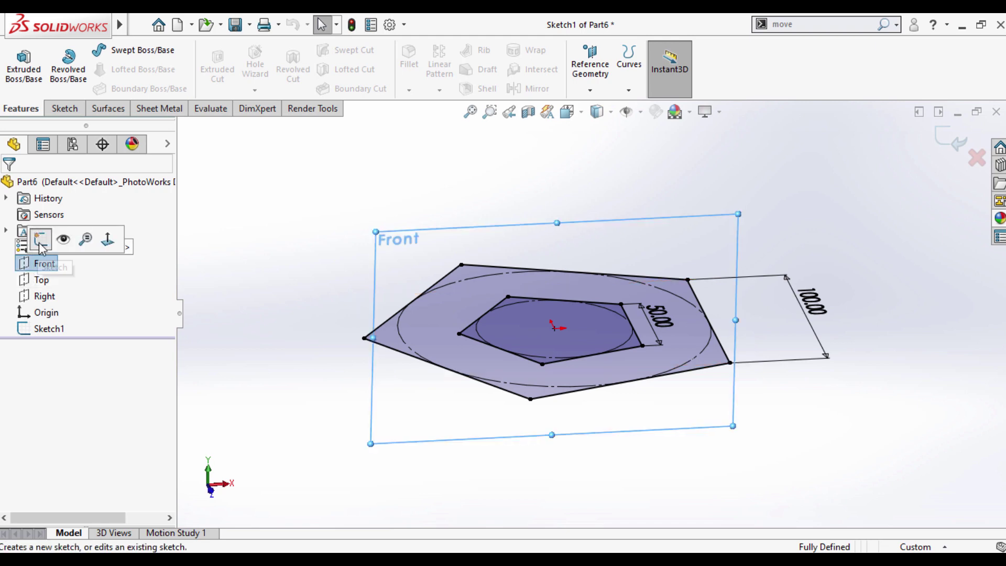
left_click(41, 242)
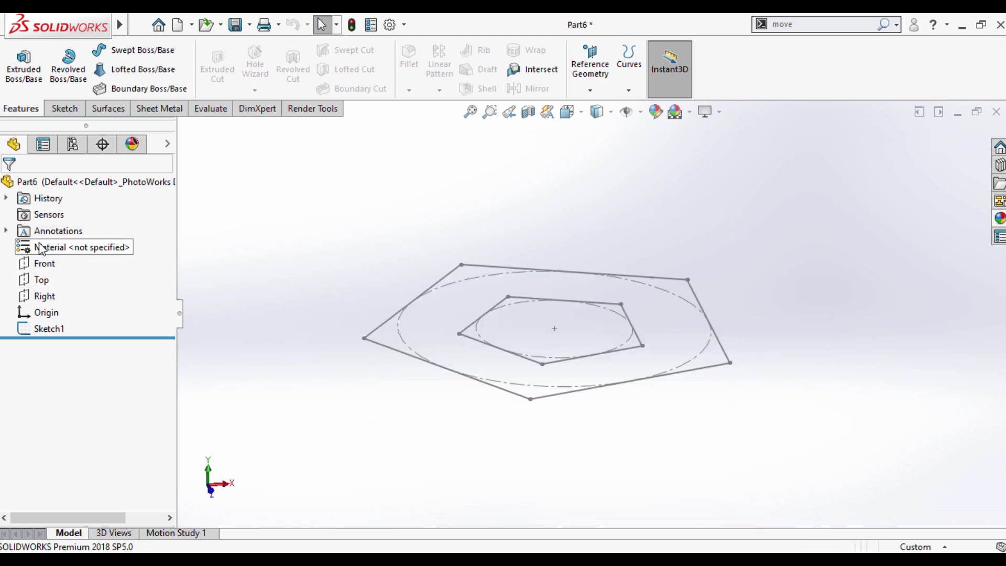
left_click(42, 264)
Step: On the Front plane, draw a vertical centerline up from the outer pentagon's right edge
left_click(53, 233)
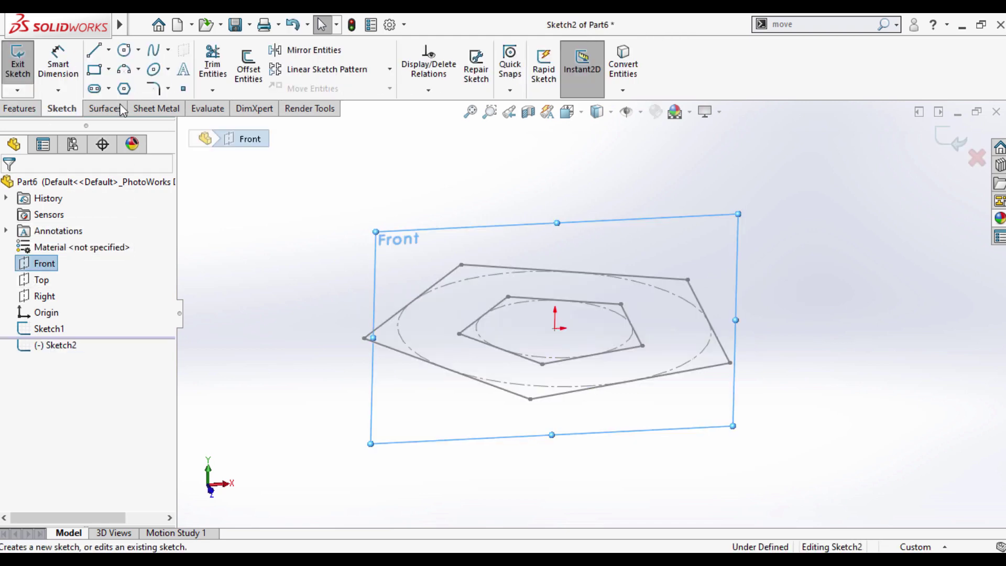
left_click(109, 50)
left_click(121, 85)
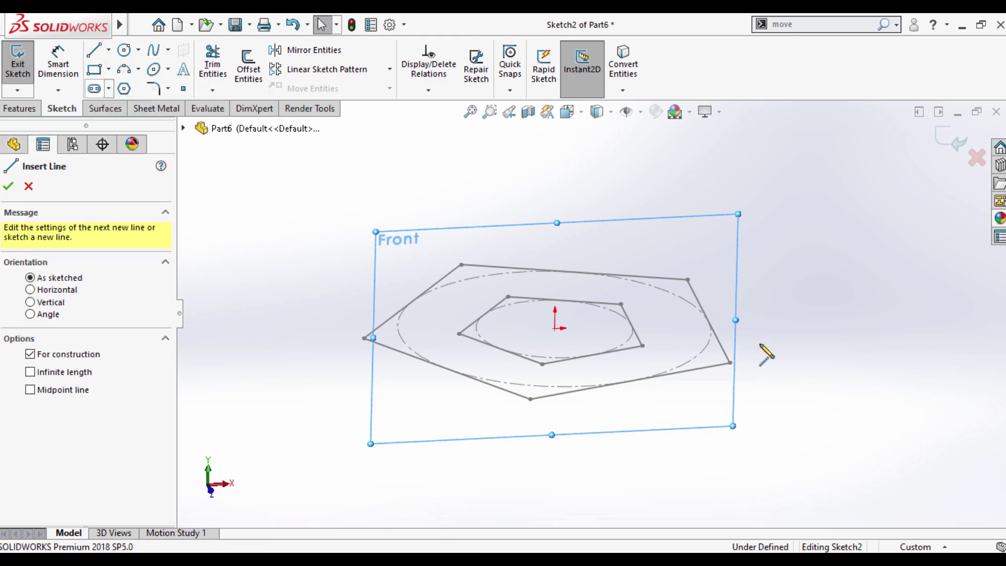
left_click(709, 321)
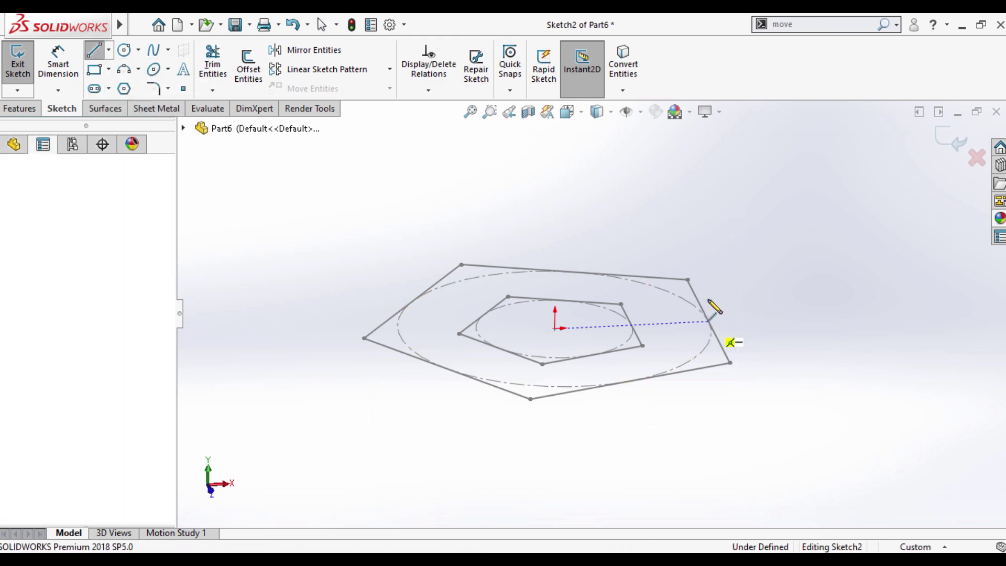
left_click(713, 147)
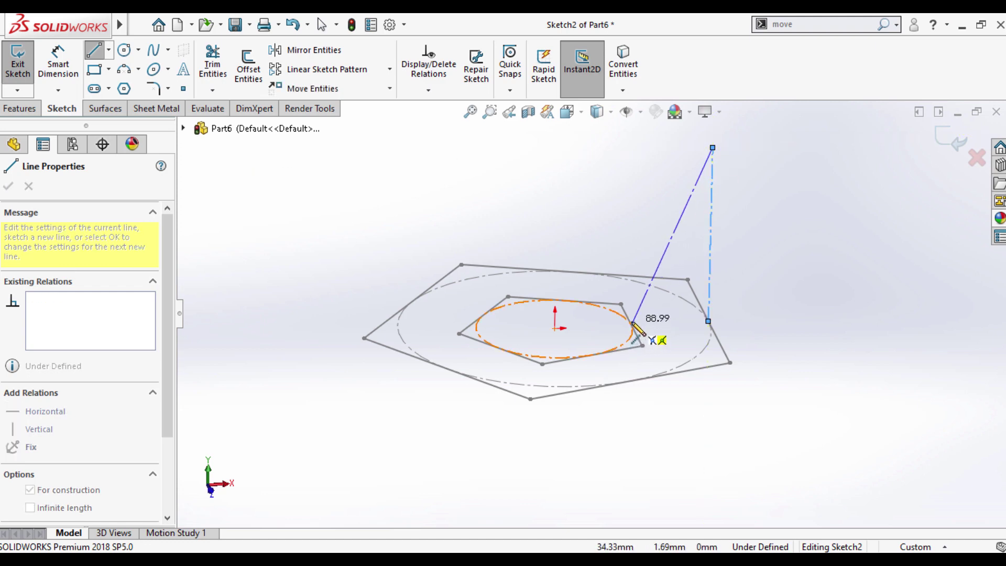
Step: End a slanted centerline on the inner pentagon edge and close Sketch2
double_click(632, 325)
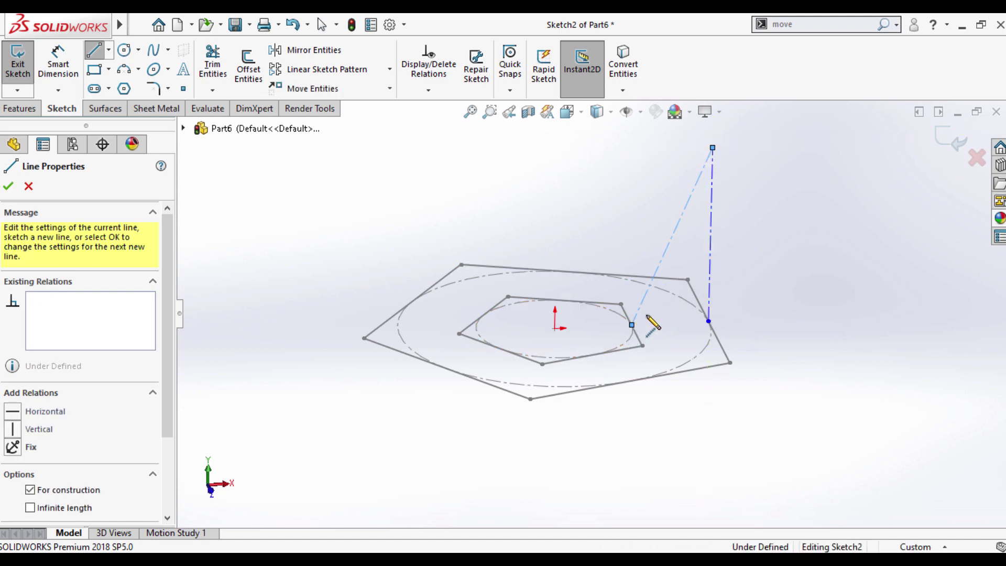
mouse_move(734, 305)
middle_mouse_down()
mouse_move(651, 339)
mouse_move(778, 306)
middle_mouse_up()
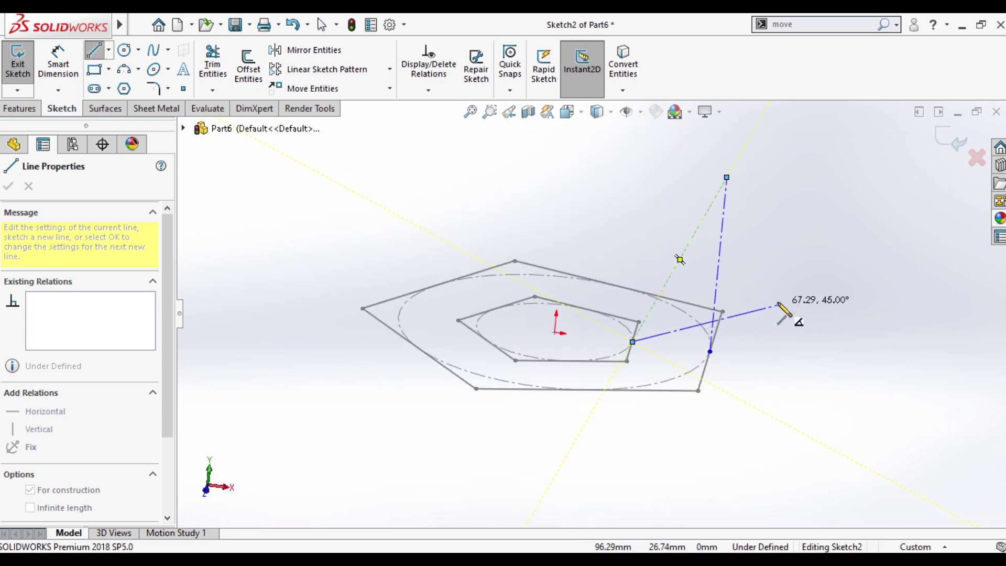
key("Escape")
scroll(665, 339, "down", 5)
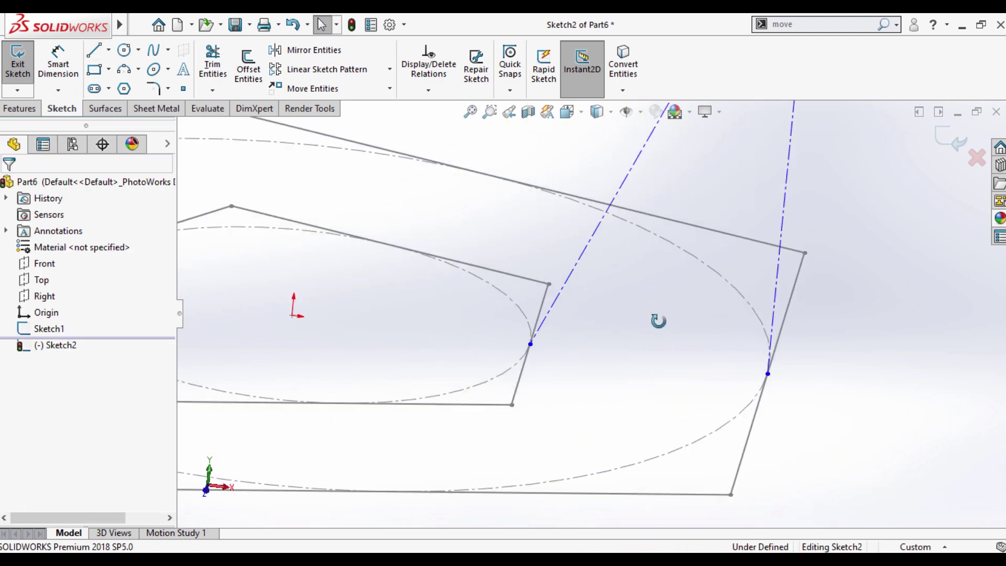
middle_click_drag(658, 321, 656, 313)
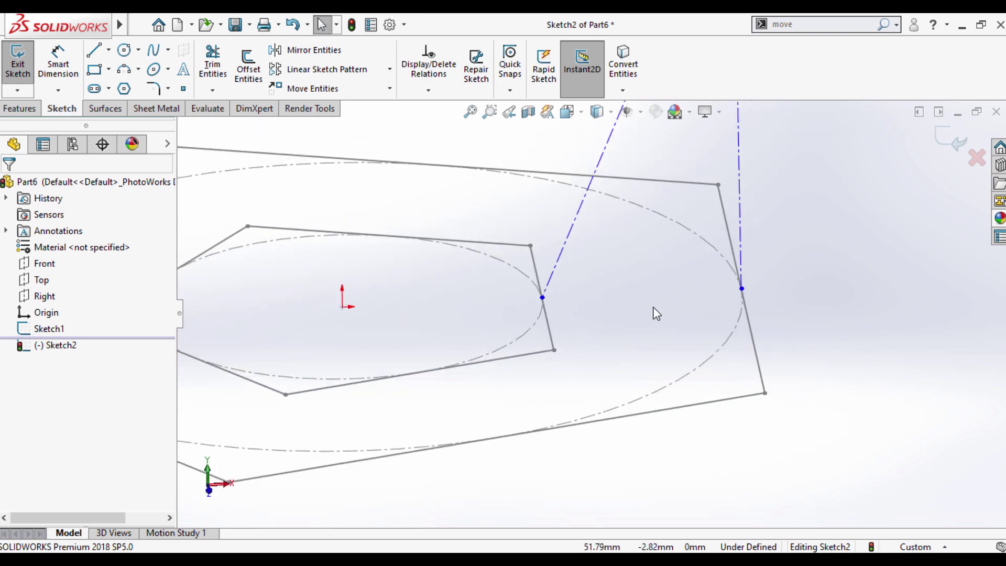
left_click(17, 65)
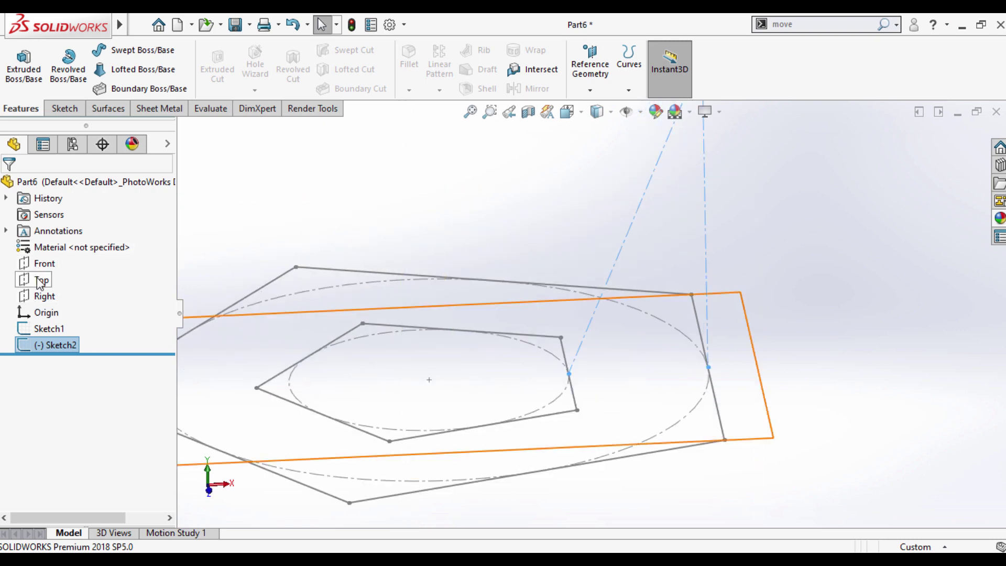
Step: Orbit the view to look down on both pentagon sketches
mouse_move(754, 296)
middle_mouse_down()
mouse_move(732, 227)
mouse_move(654, 172)
mouse_move(629, 288)
mouse_move(617, 244)
mouse_move(629, 260)
middle_mouse_up()
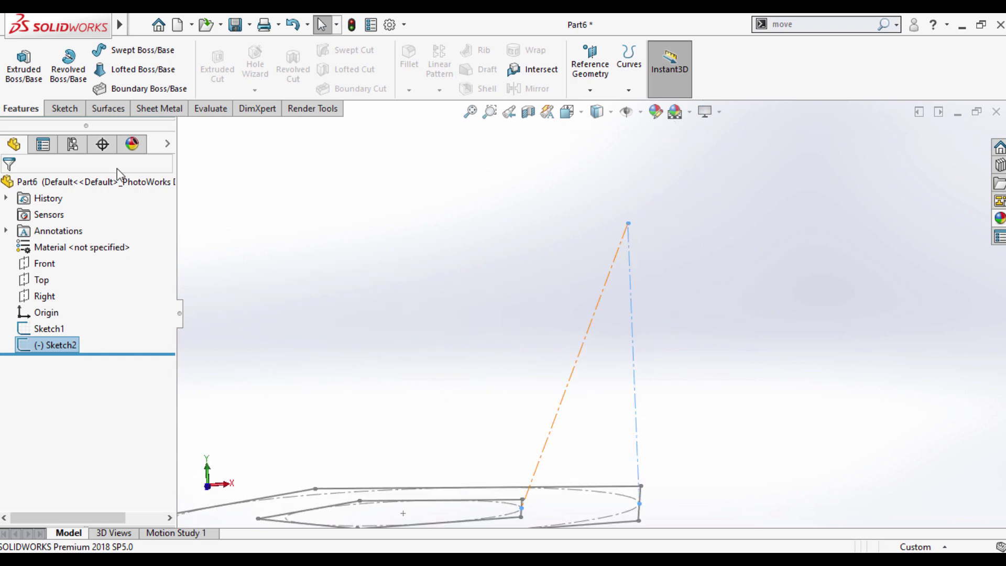
left_click(65, 109)
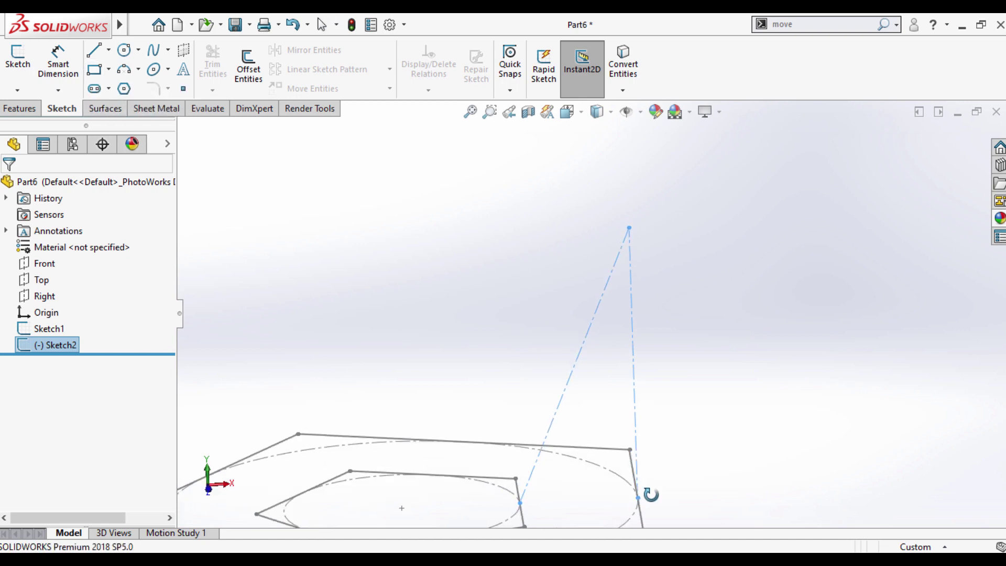
middle_click_drag(651, 475, 646, 505)
scroll(633, 400, "down", 5)
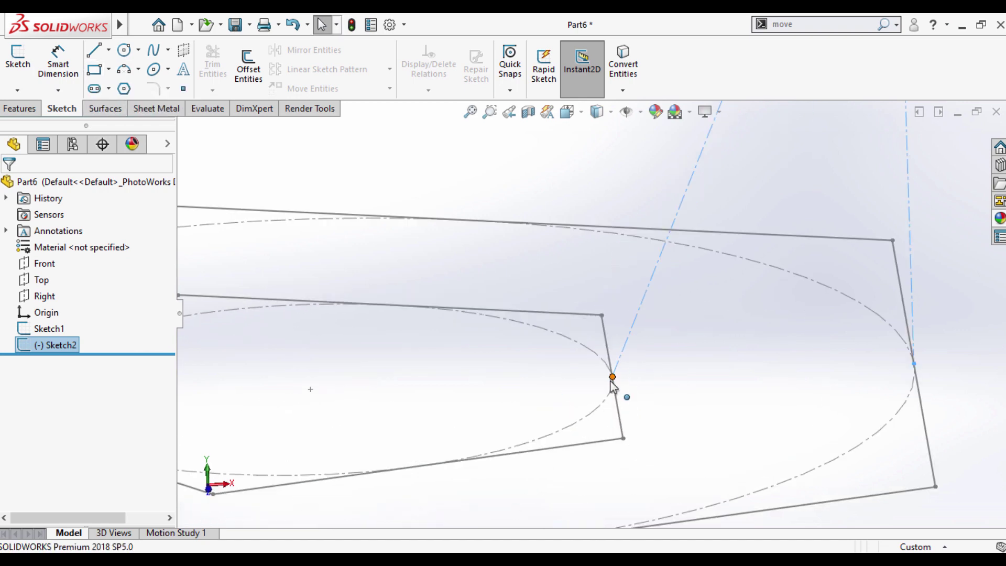
left_click(619, 406)
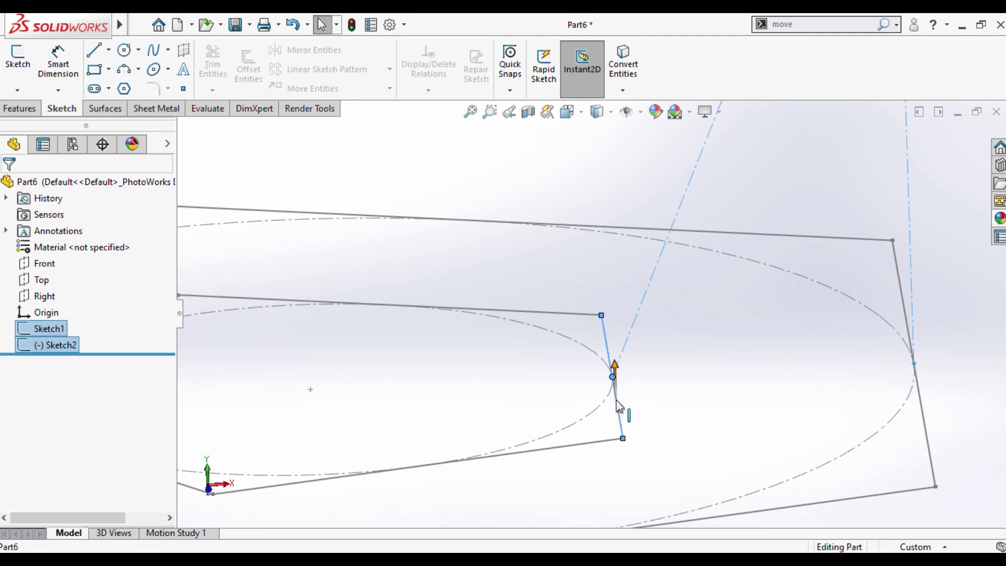
left_click(141, 403)
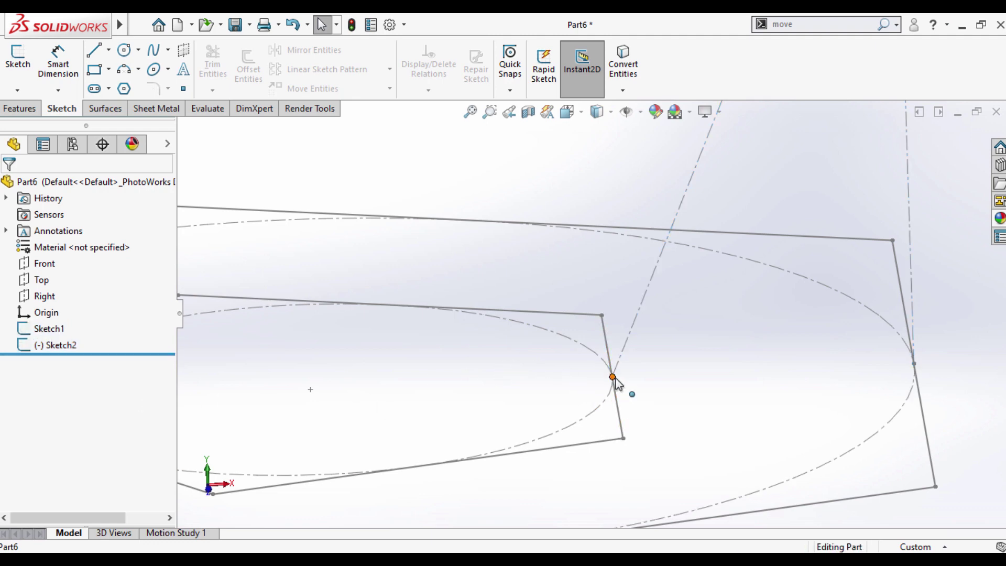
Step: In Sketch2, pierce the slanted centerline's lower end onto the inner pentagon edge
double_click(625, 354)
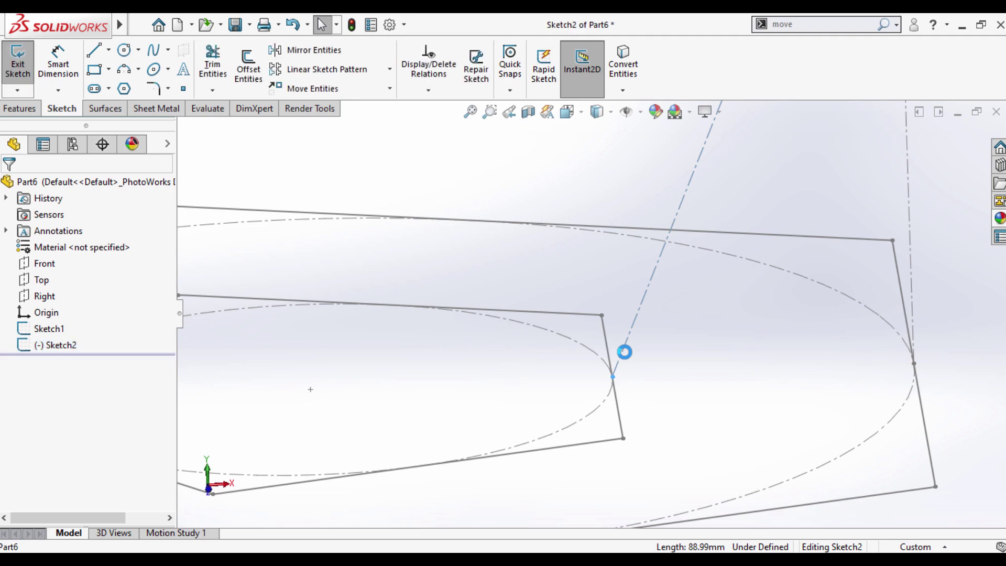
left_click(612, 377)
left_click(618, 406, "ctrl")
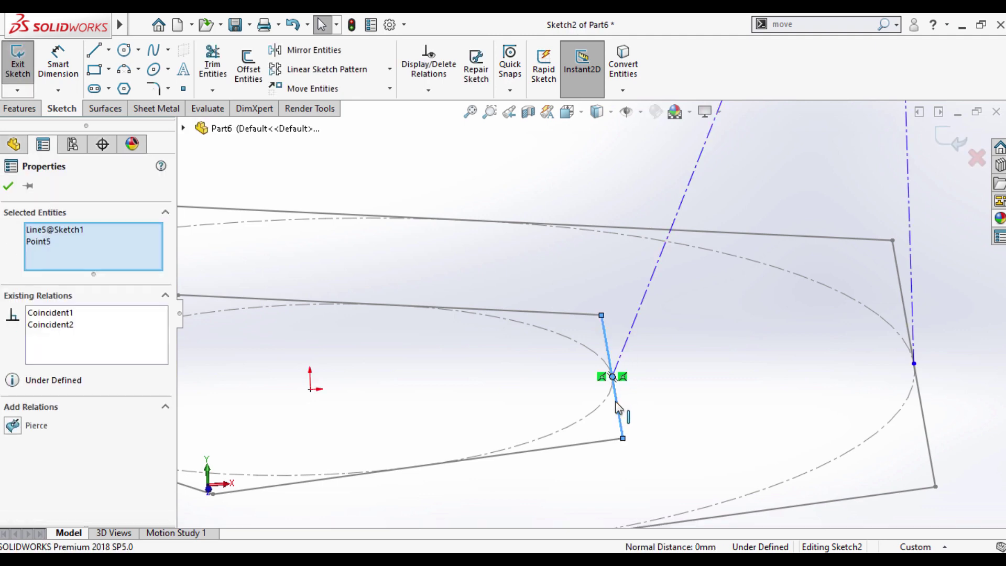
left_click(13, 426)
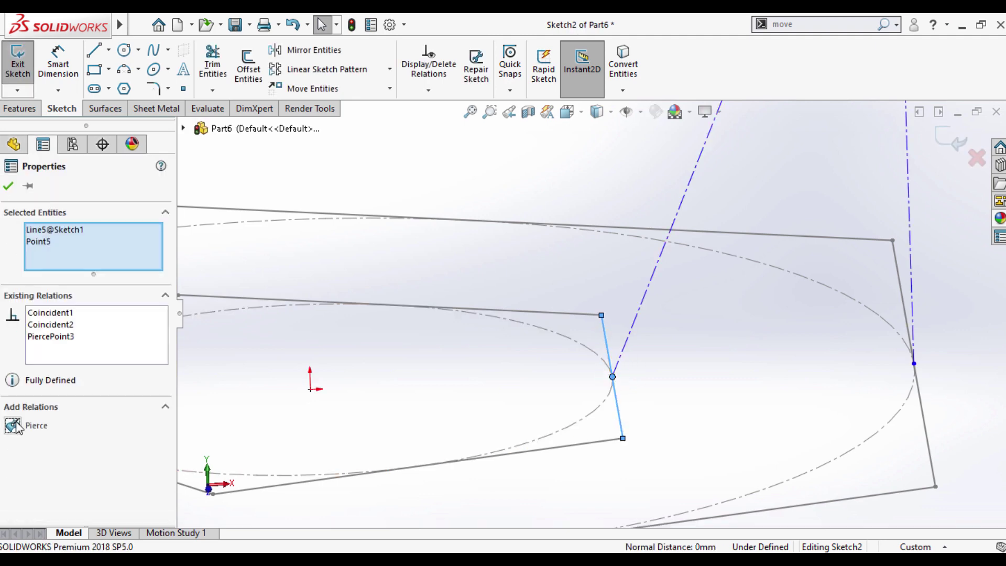
left_click(7, 186)
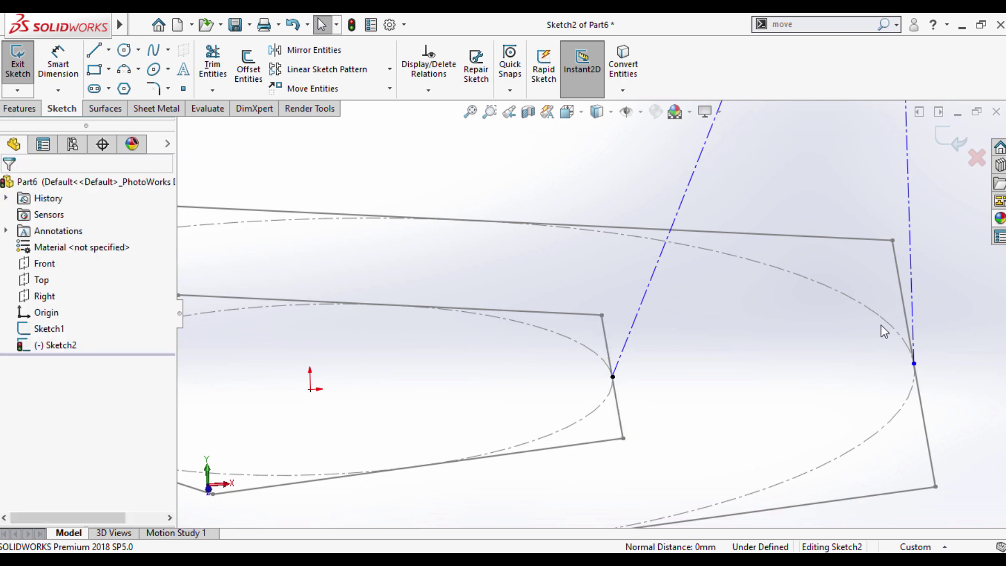
Step: Pierce the vertical centerline's lower endpoint onto the outer pentagon edge
left_click(911, 302)
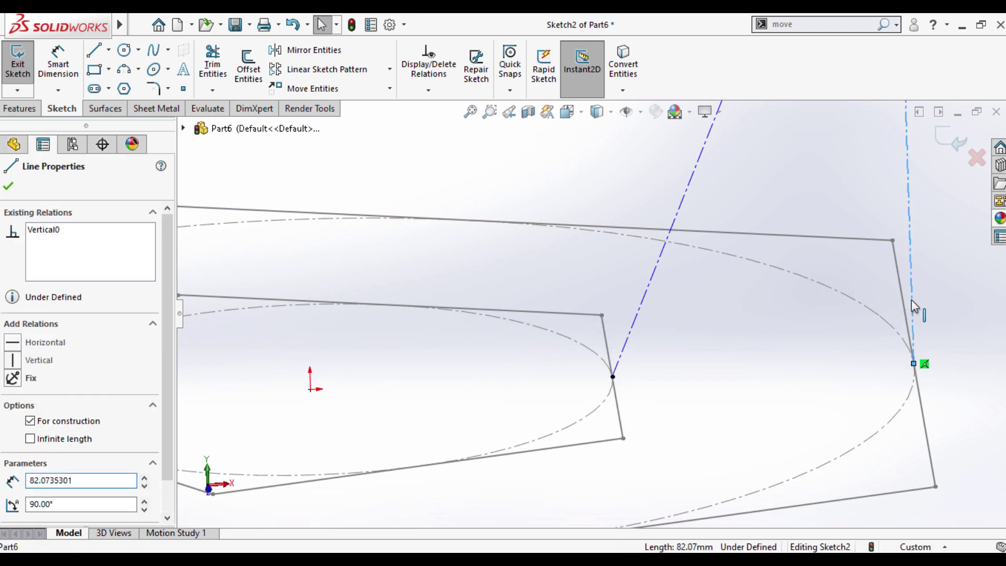
left_click(920, 404)
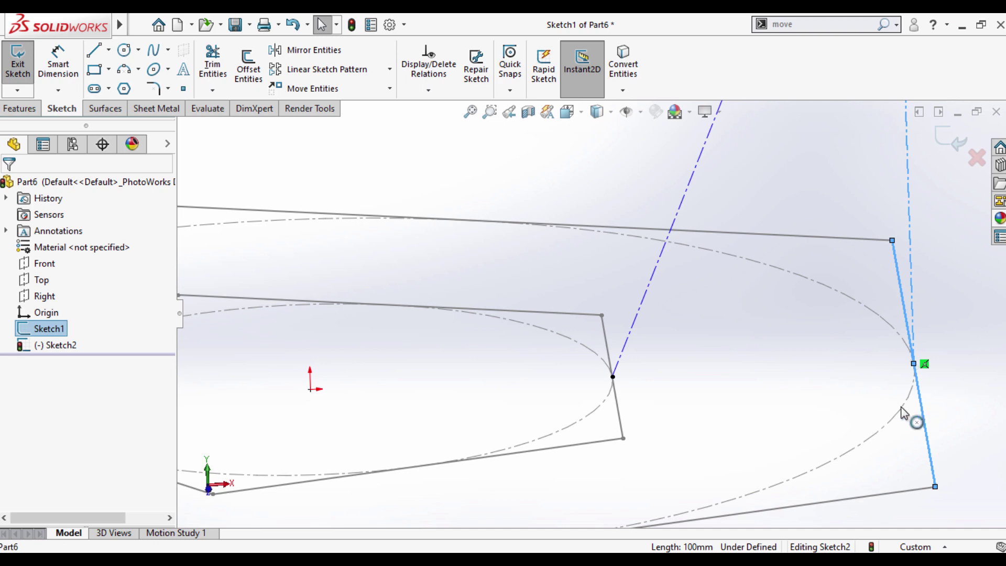
left_click(914, 364, "ctrl")
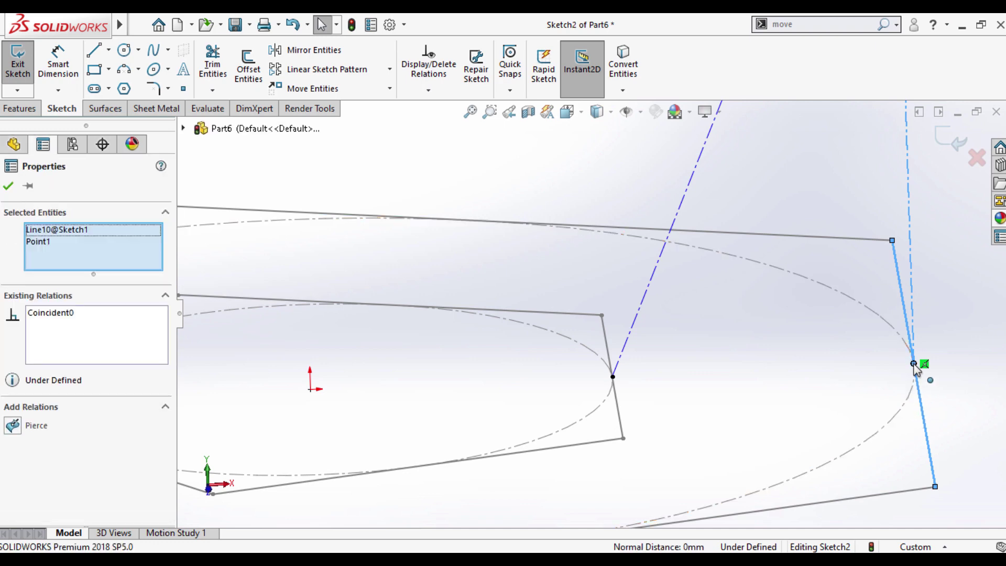
left_click(13, 426)
left_click(9, 187)
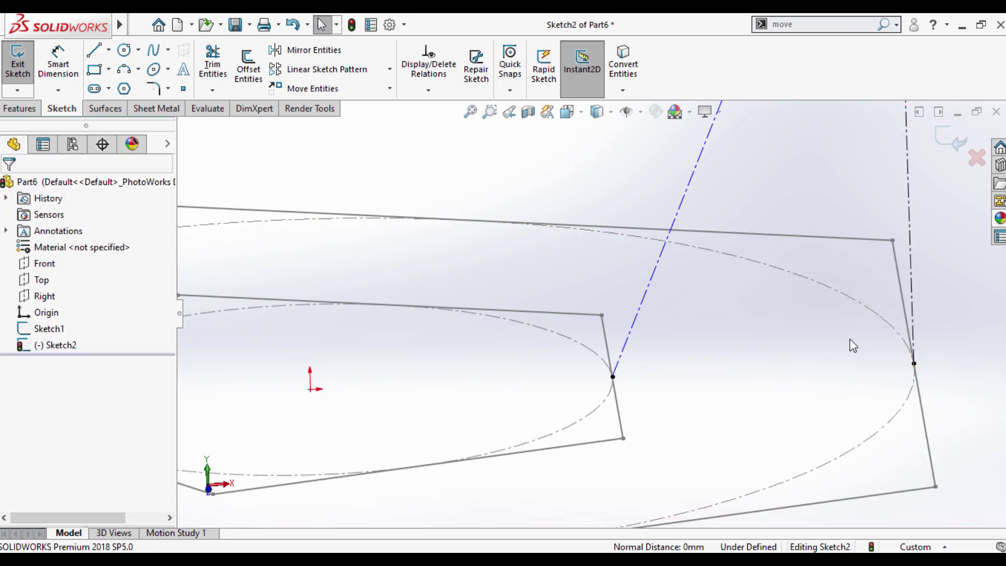
mouse_move(853, 346)
middle_mouse_down()
mouse_move(778, 299)
mouse_move(717, 290)
mouse_move(681, 253)
mouse_move(653, 175)
mouse_move(620, 230)
middle_mouse_up()
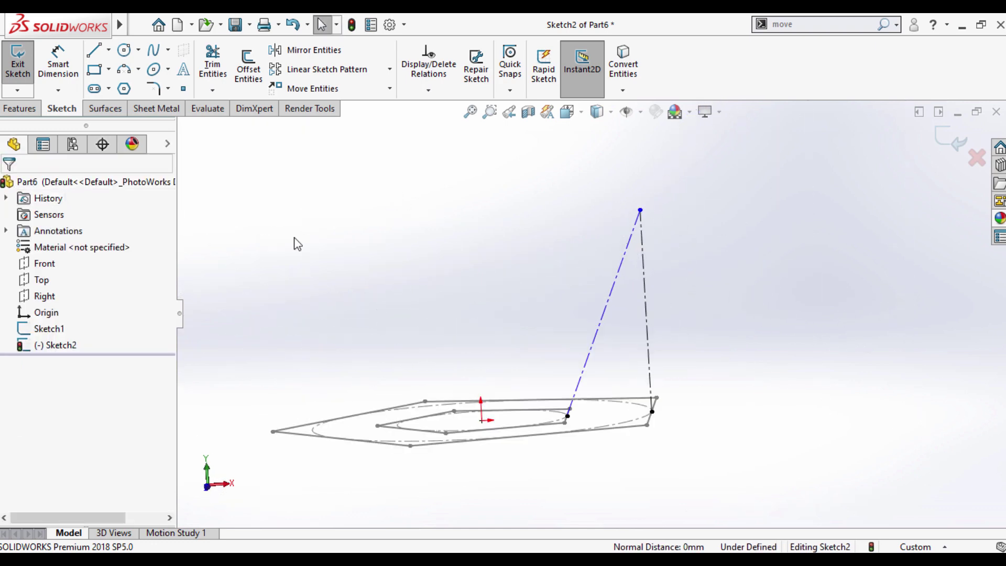
Step: Draw a six-sided polygon centred at the centerlines' apex
left_click(125, 89)
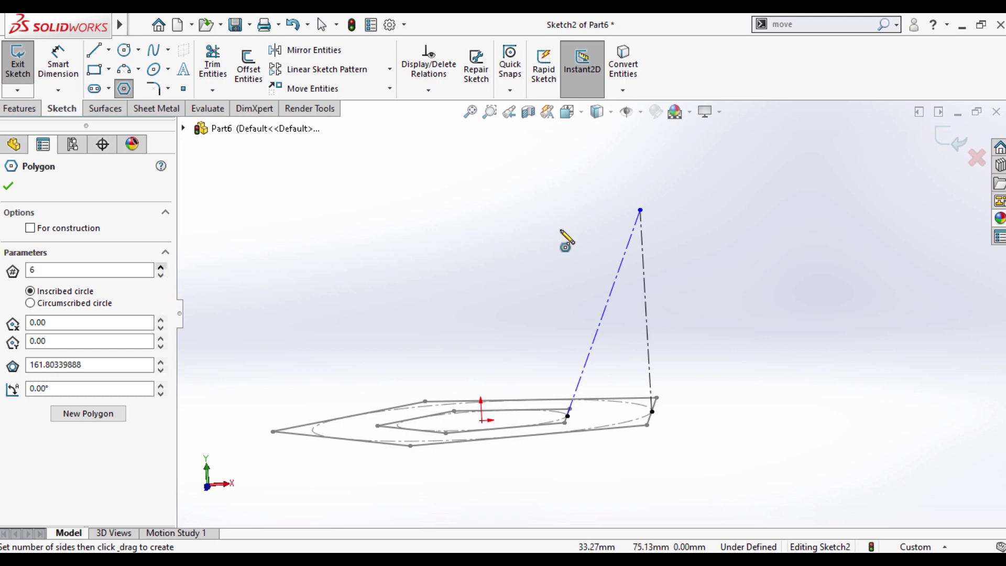
left_click(640, 210)
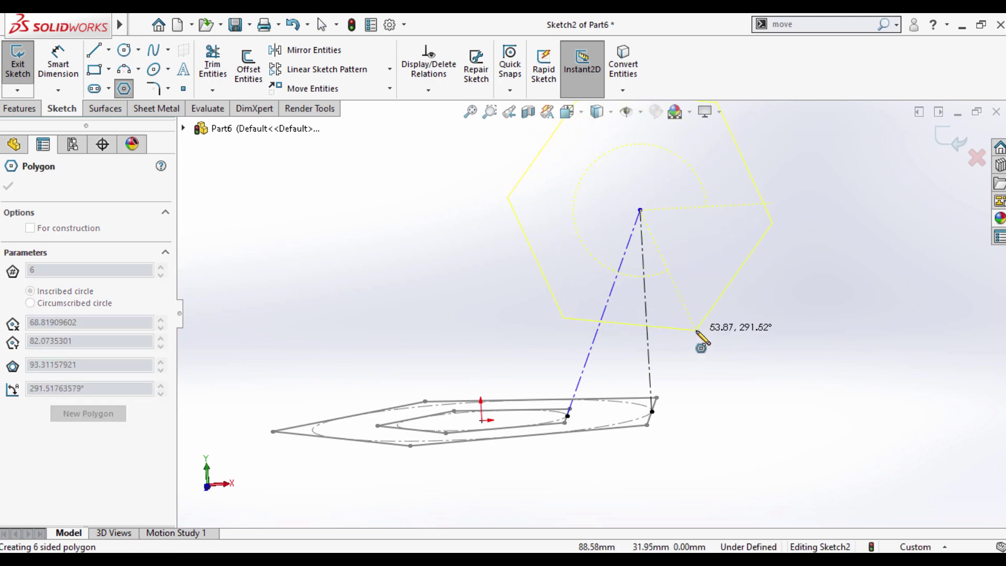
left_click(695, 331)
right_click(345, 248)
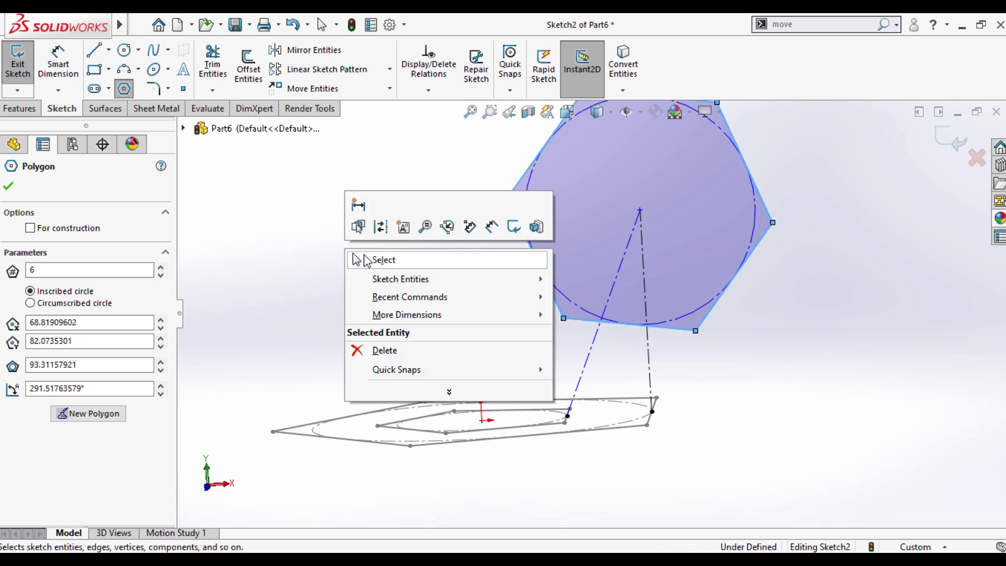
left_click(366, 259)
Step: Pierce a hexagon edge midpoint onto the inner pentagon's edge
middle_click_drag(604, 252, 575, 459)
left_click(573, 457, "ctrl")
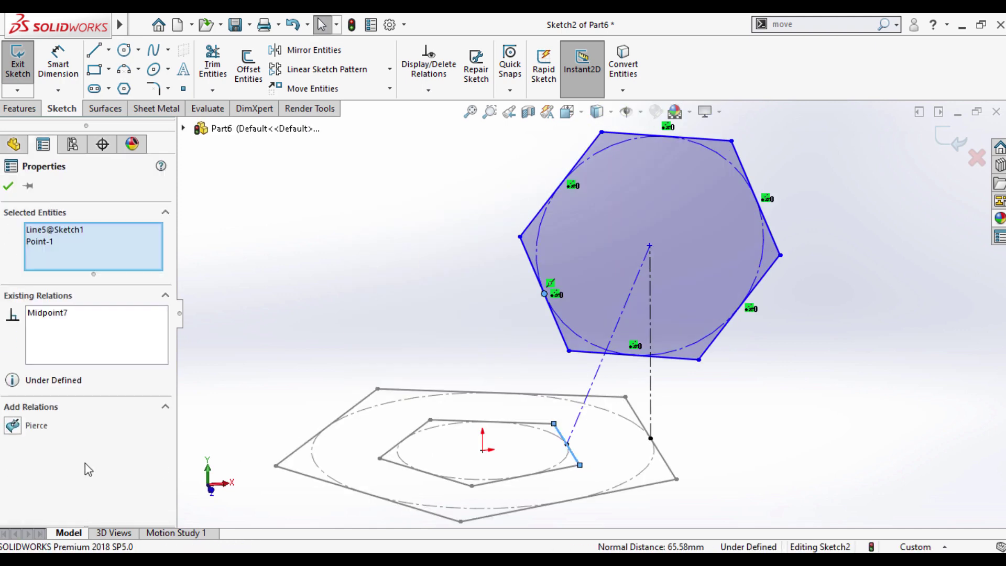
left_click(13, 425)
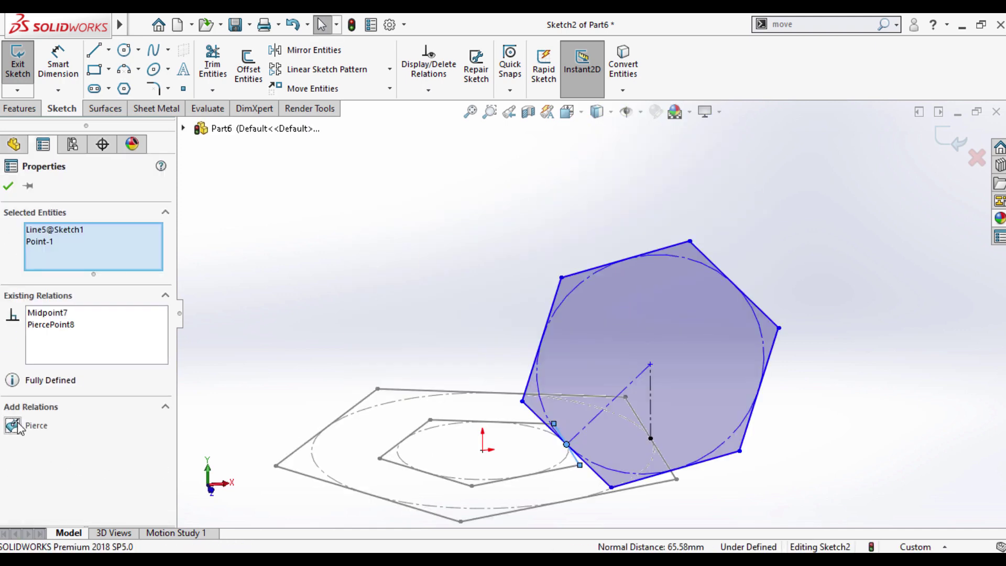
left_click(8, 186)
scroll(765, 321, "up", 1)
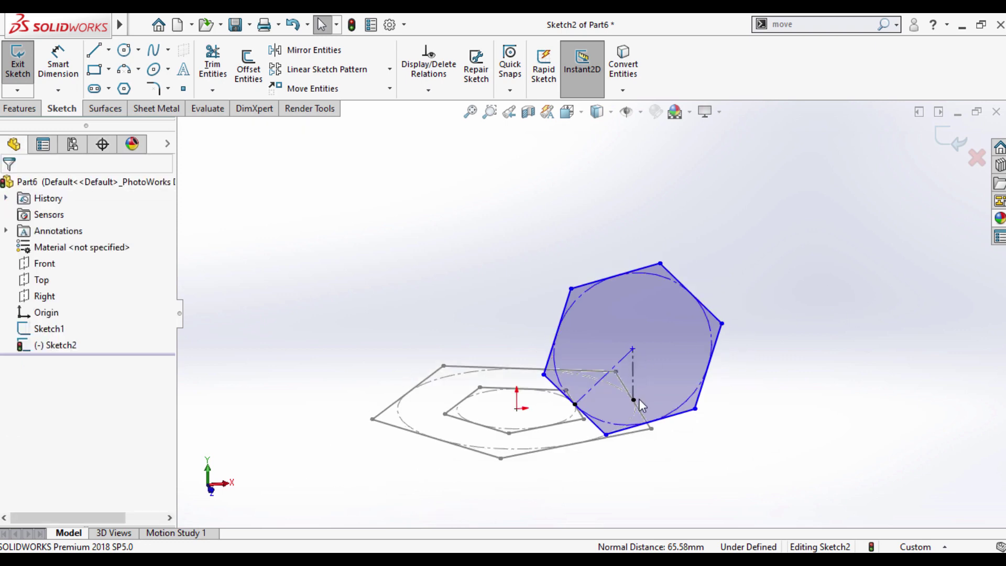
scroll(686, 333, "up", 1)
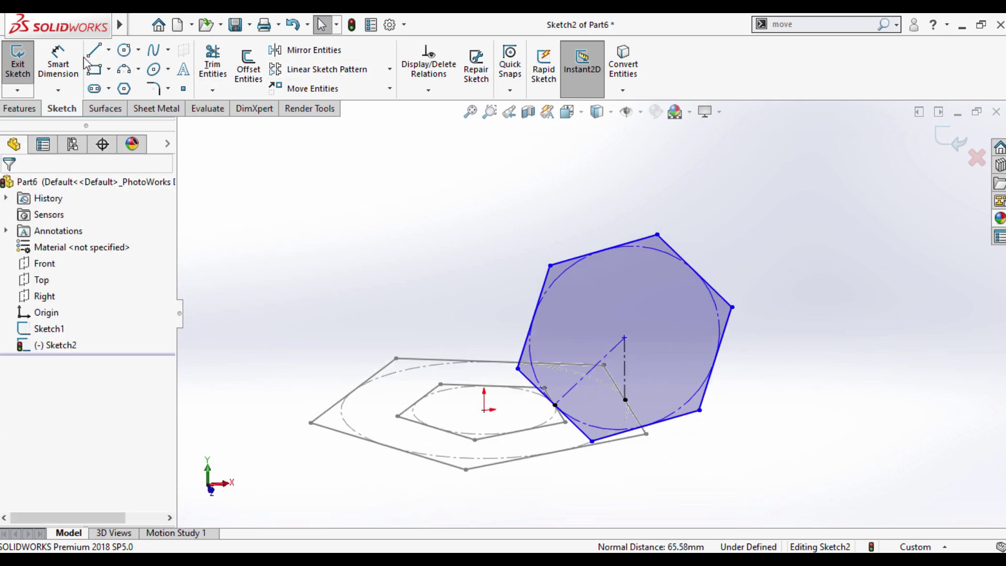
Step: Dimension the hexagon's top-right side to 50 mm, fully defining Sketch2
left_click(58, 66)
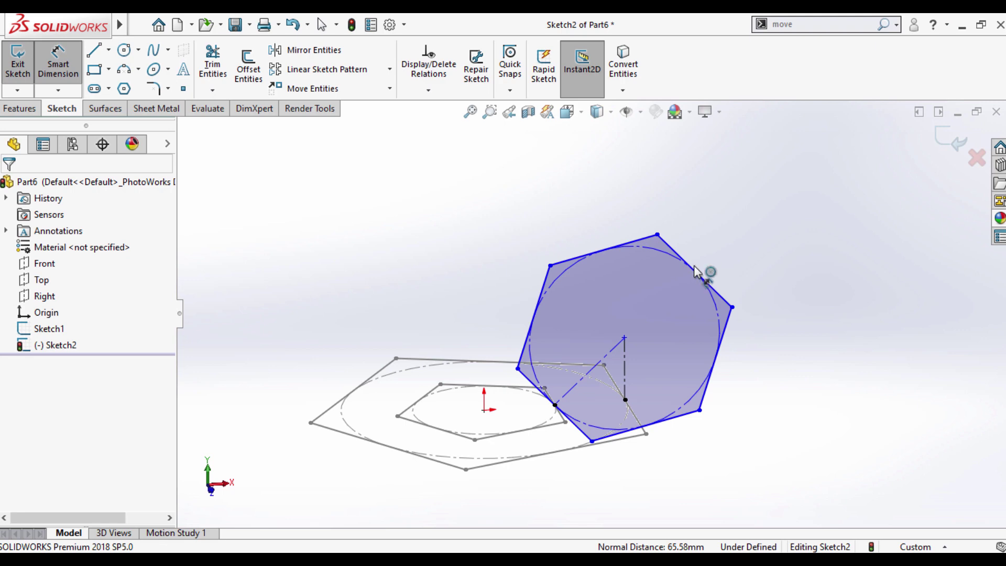
left_click(697, 271)
left_click(721, 235)
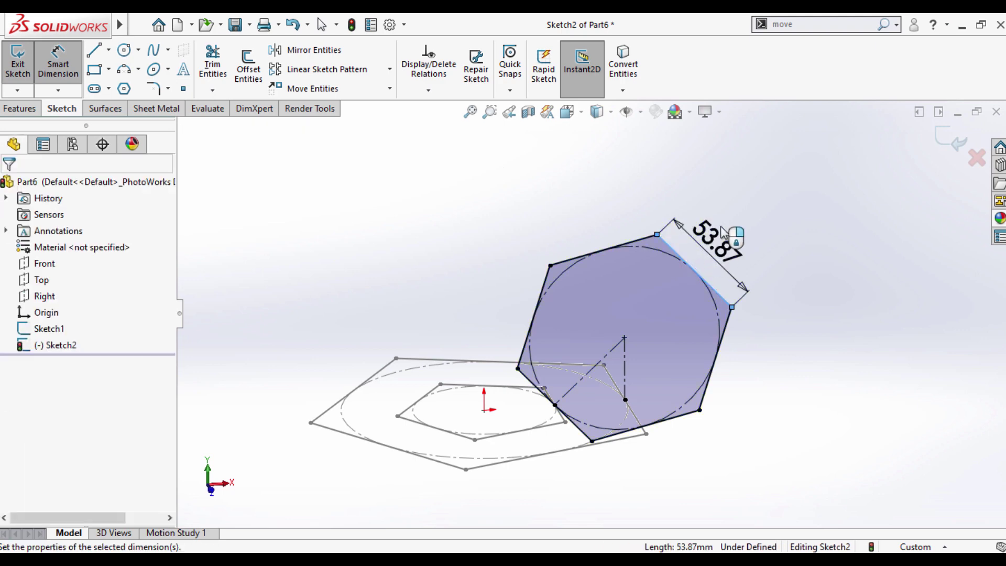
type("50")
key("Return")
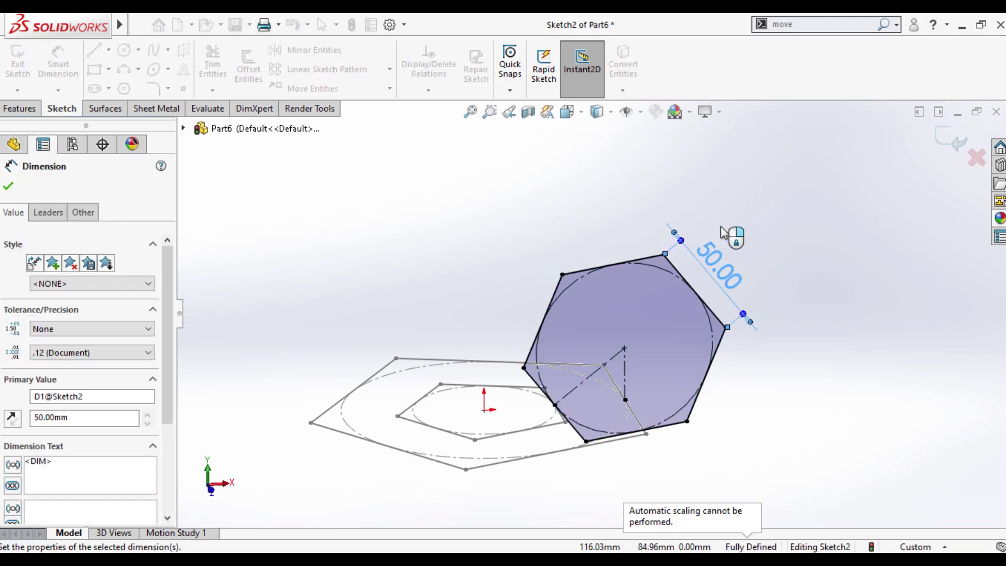
left_click(8, 189)
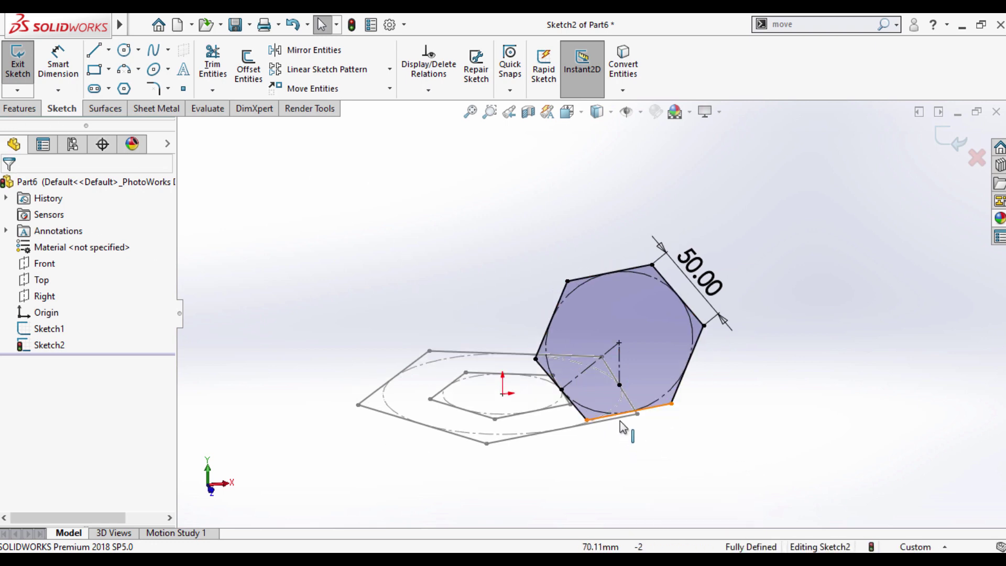
mouse_move(672, 458)
middle_mouse_down()
mouse_move(621, 405)
mouse_move(670, 409)
mouse_move(580, 404)
mouse_move(580, 370)
mouse_move(595, 432)
middle_mouse_up()
middle_click_drag(577, 368, 621, 347)
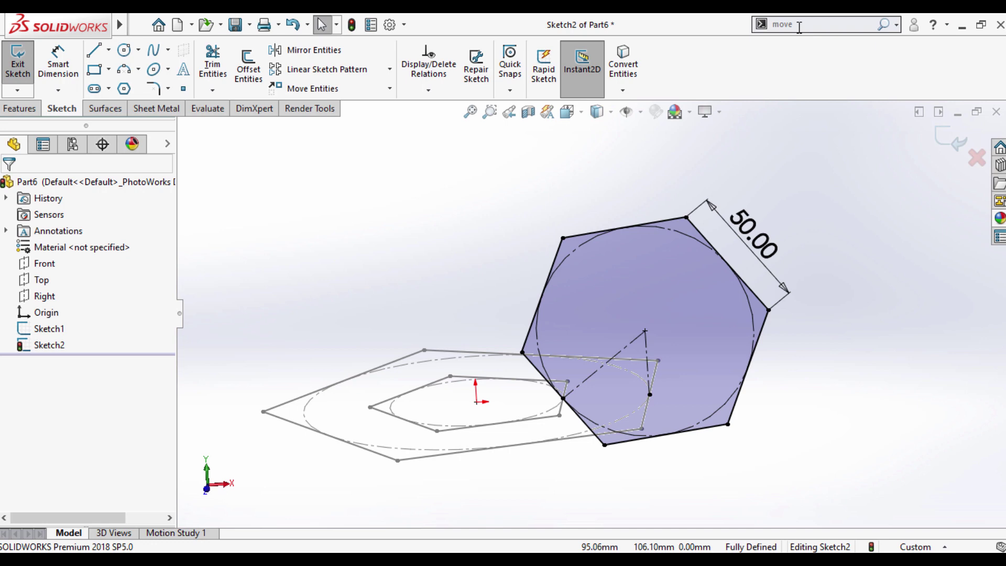
Step: Create Surface-Plane1 from the hexagon sketch, then search commands for 'move'
left_click(106, 108)
left_click(289, 55)
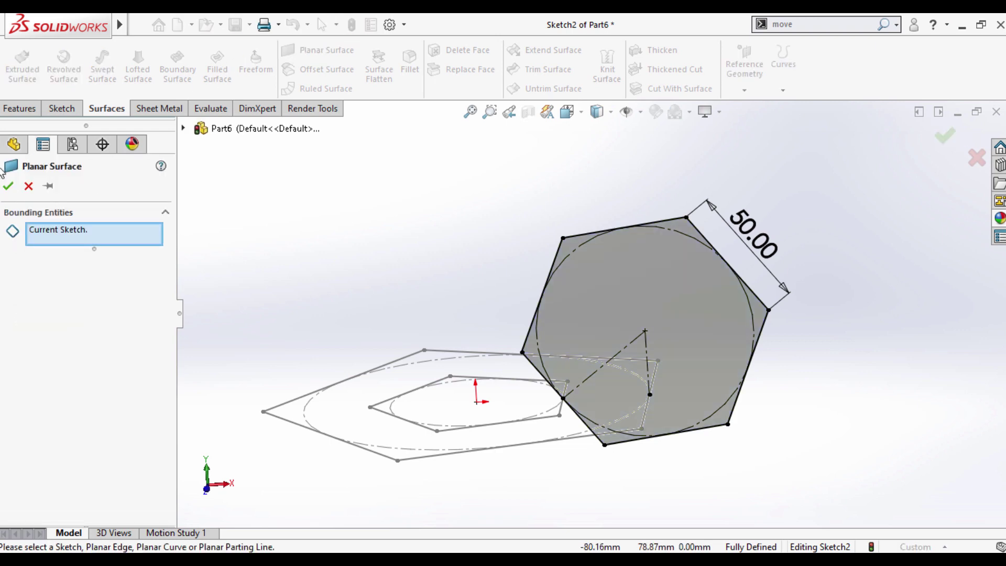
left_click(8, 182)
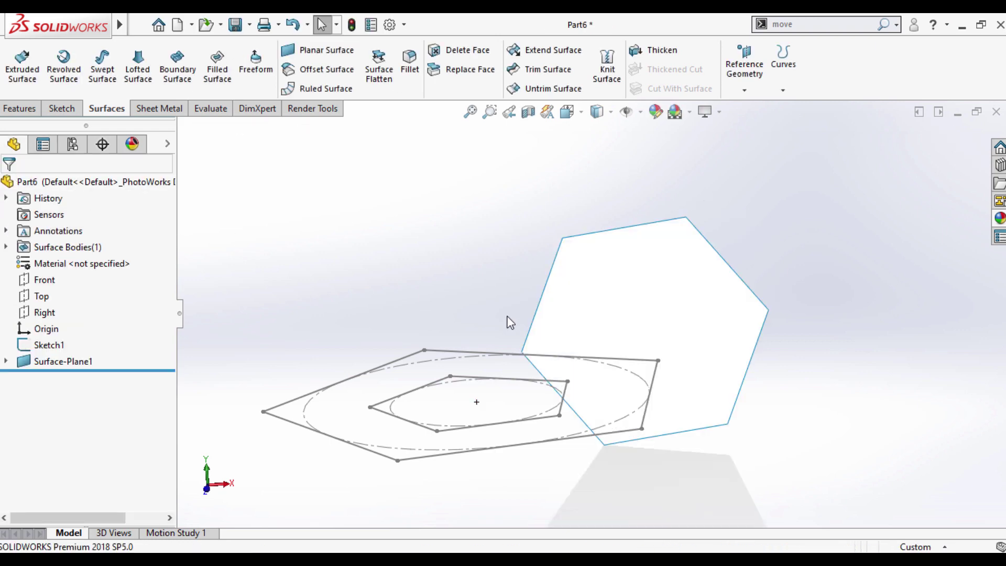
left_click(820, 25)
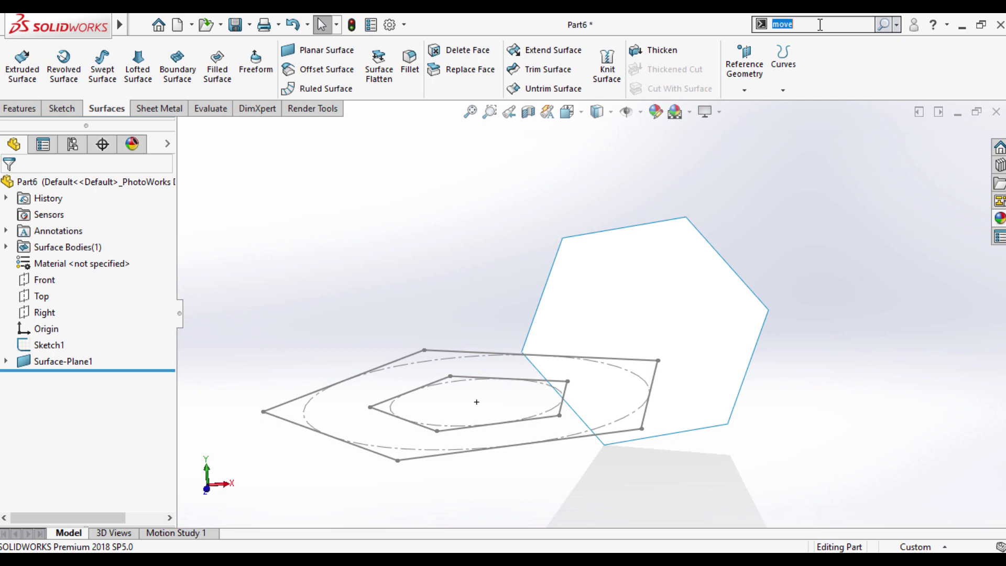
type("mo")
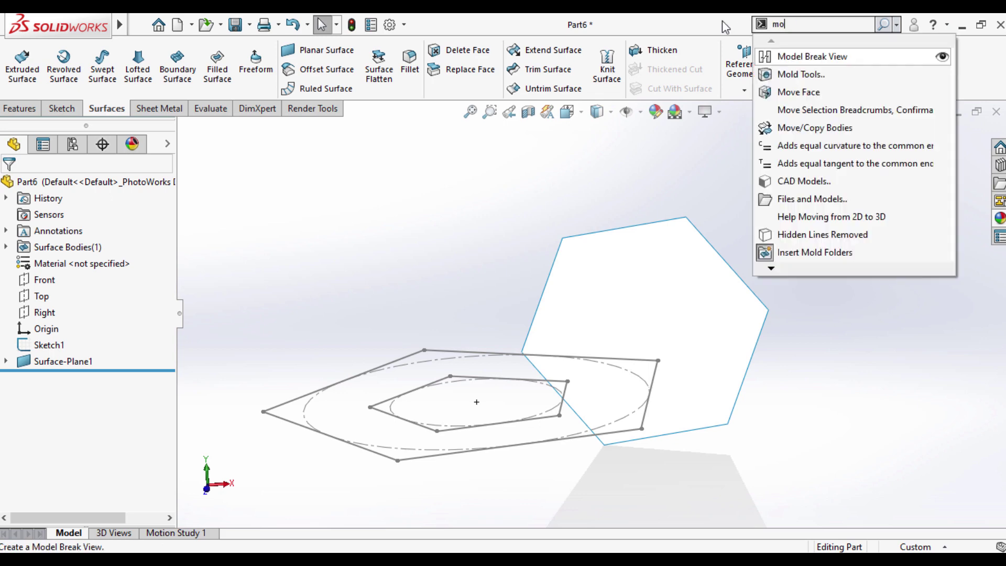
type("ve")
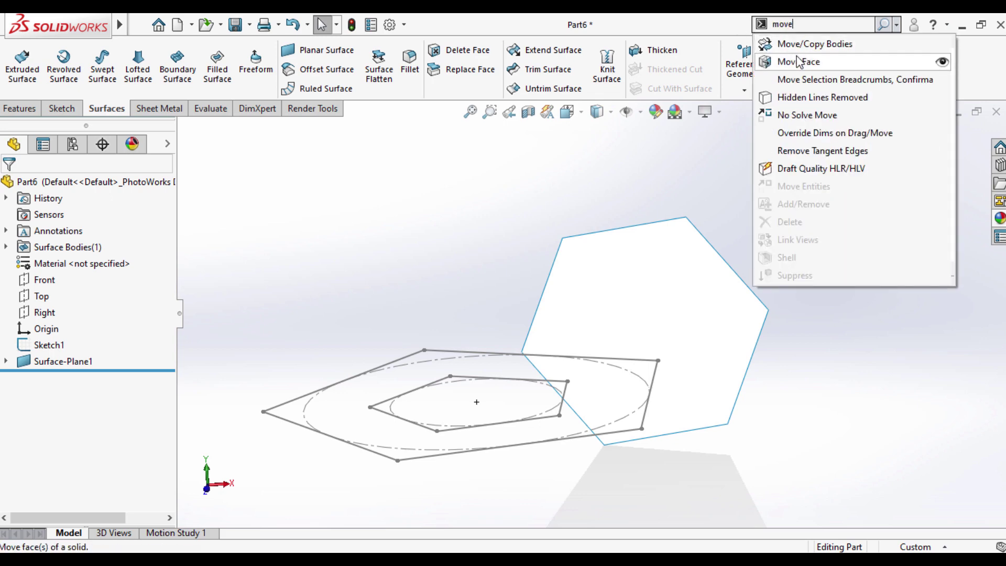
Step: Start Move/Copy Body on the hexagon surface and show Sketch2 for axis picking
left_click(799, 45)
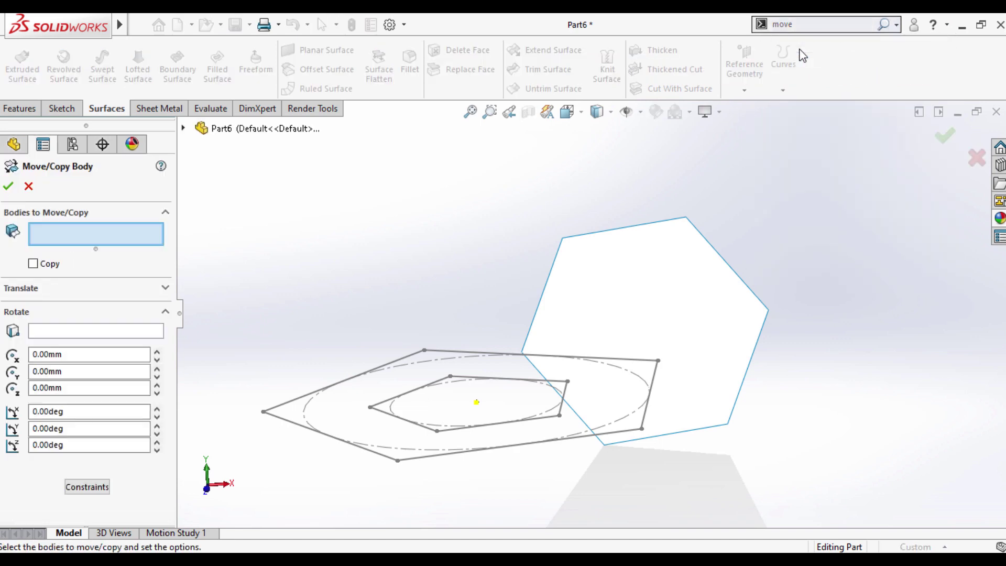
left_click(644, 299)
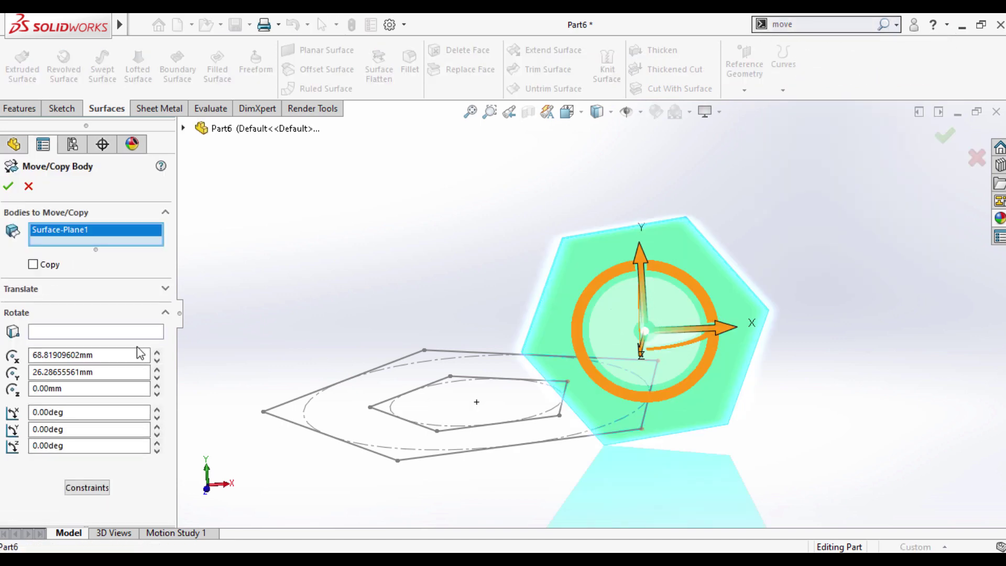
left_click(31, 333)
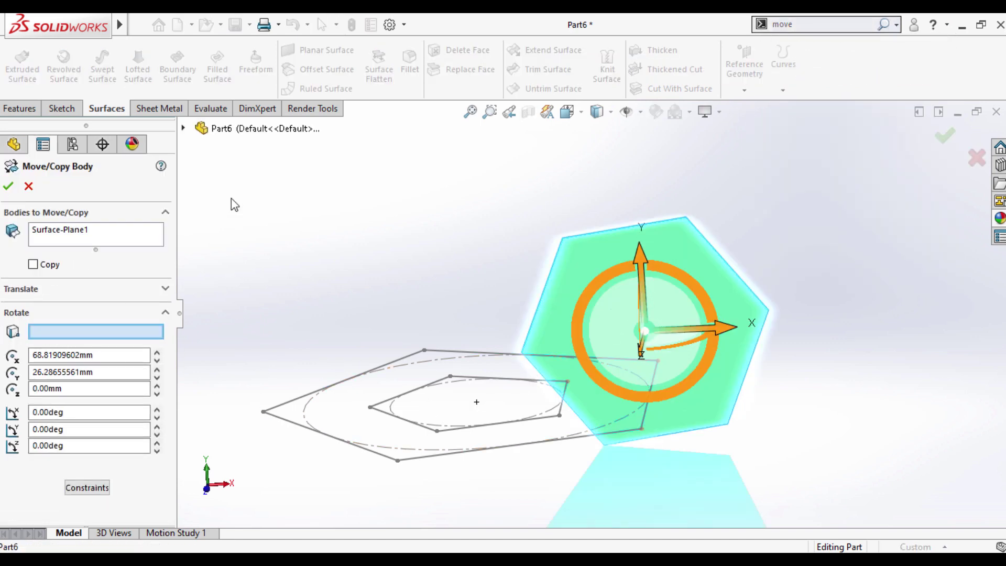
left_click(183, 128)
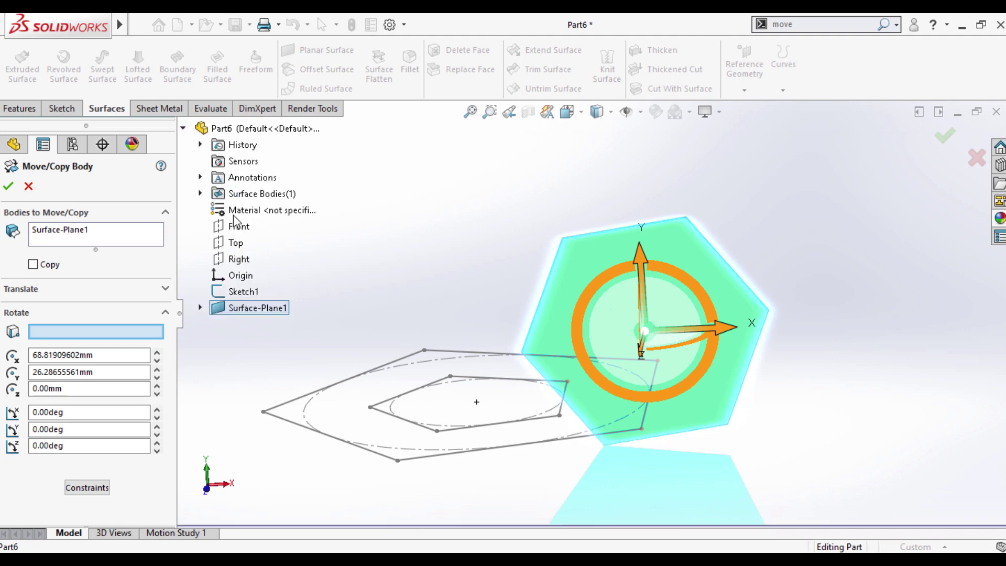
left_click(200, 308)
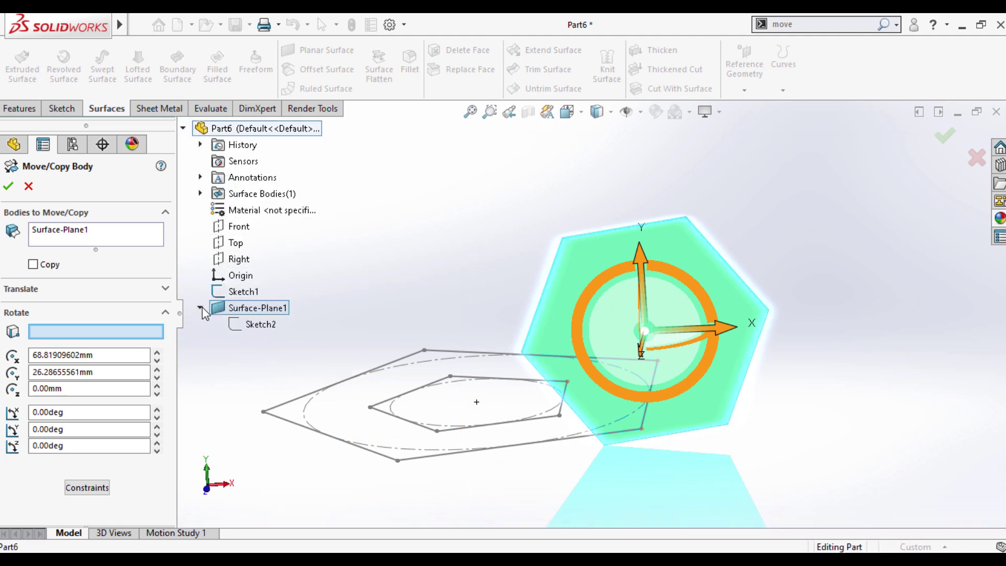
right_click(244, 325)
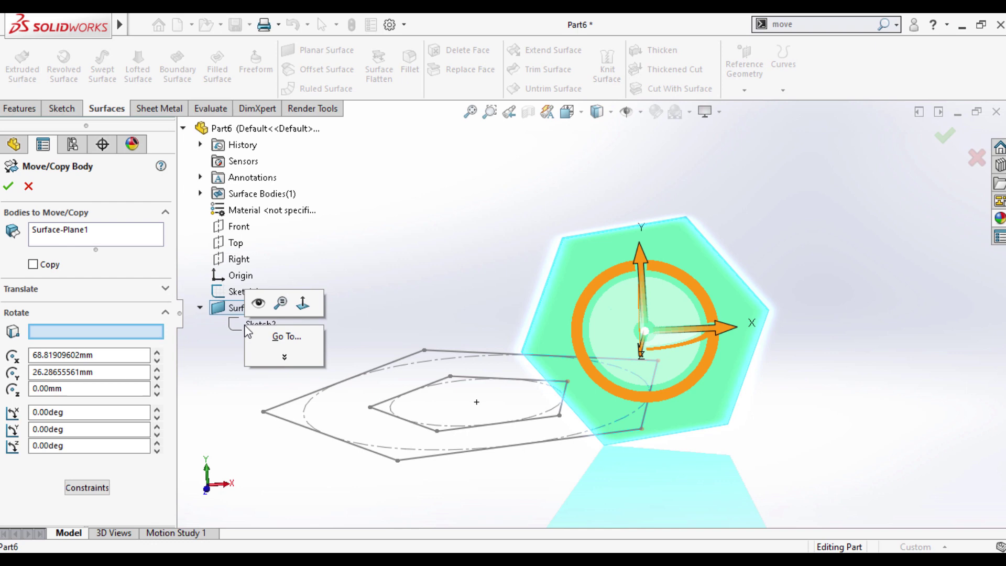
left_click(256, 299)
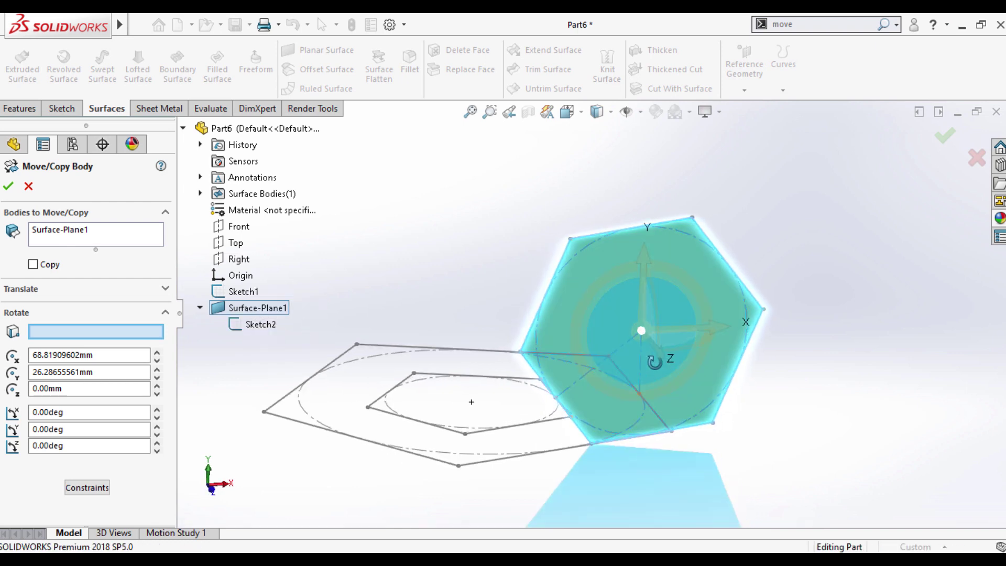
Step: Rotate the hexagon surface 90° about Line3@Sketch2
middle_click_drag(622, 355, 599, 365)
scroll(596, 344, "down", 3)
scroll(583, 308, "down", 2)
left_click(583, 309)
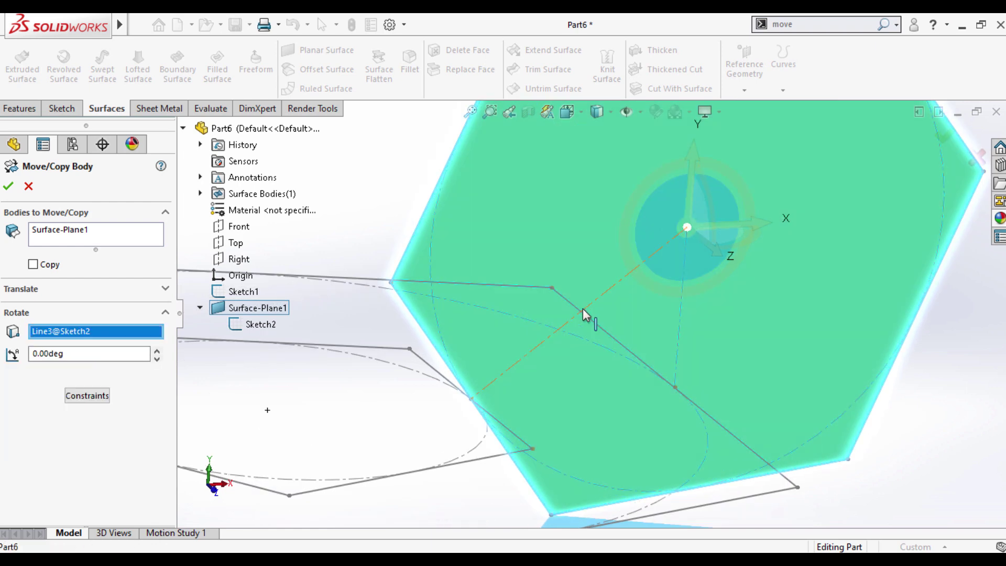
left_click_drag(102, 353, 3, 355)
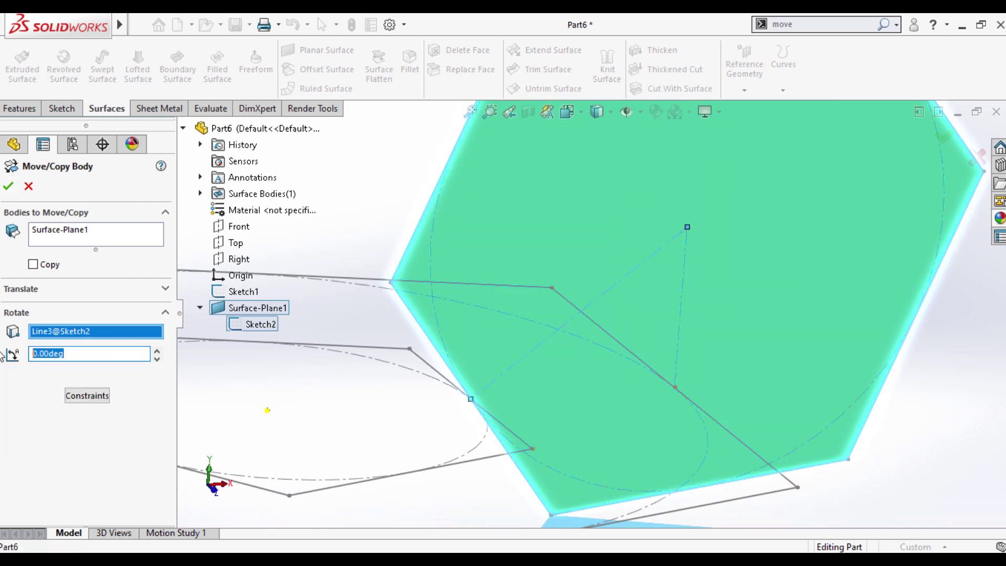
type("90")
key("Return")
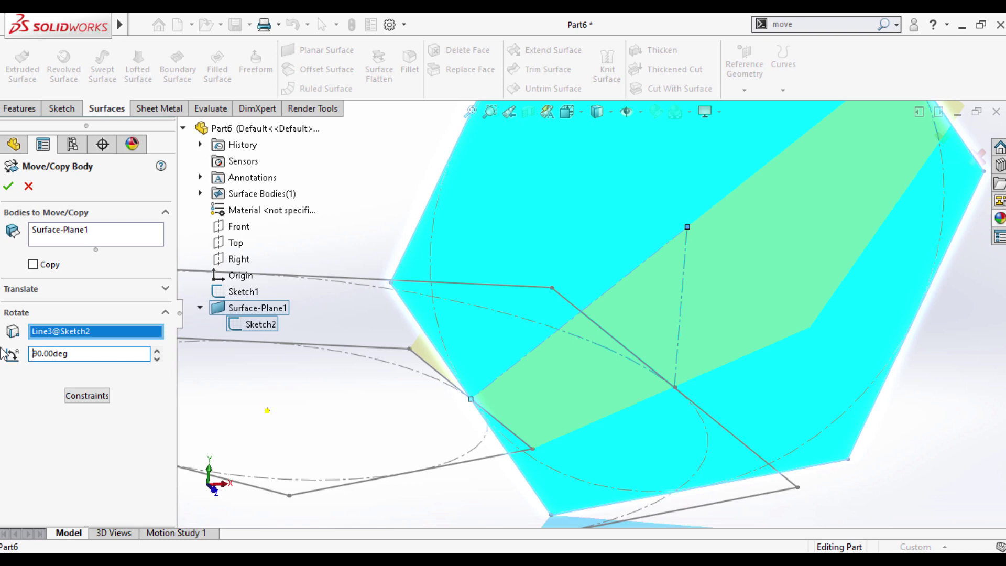
left_click(8, 186)
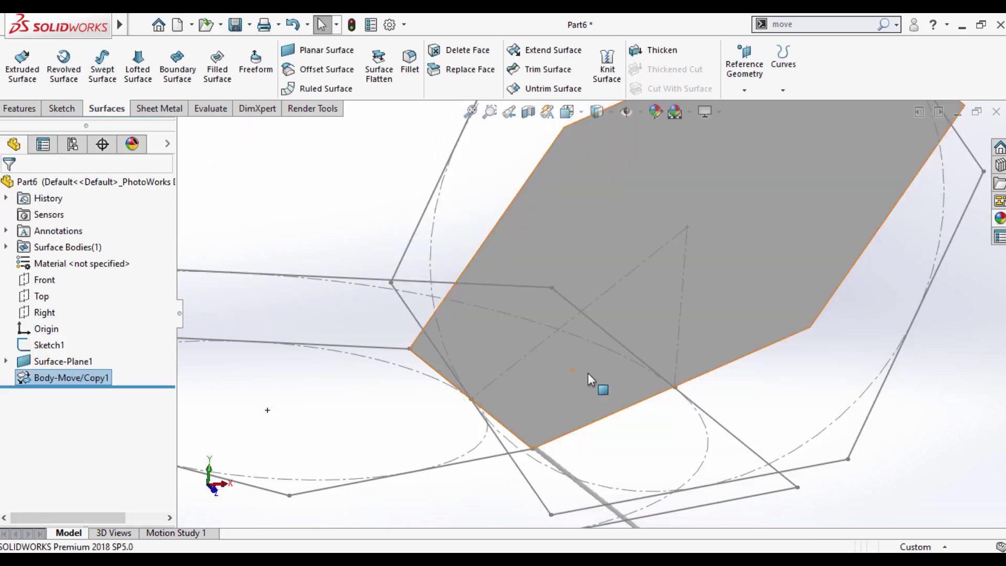
Step: Create Axis1 normal to the hexagon surface through Point2@Sketch2
key("z")
key("z")
key("z")
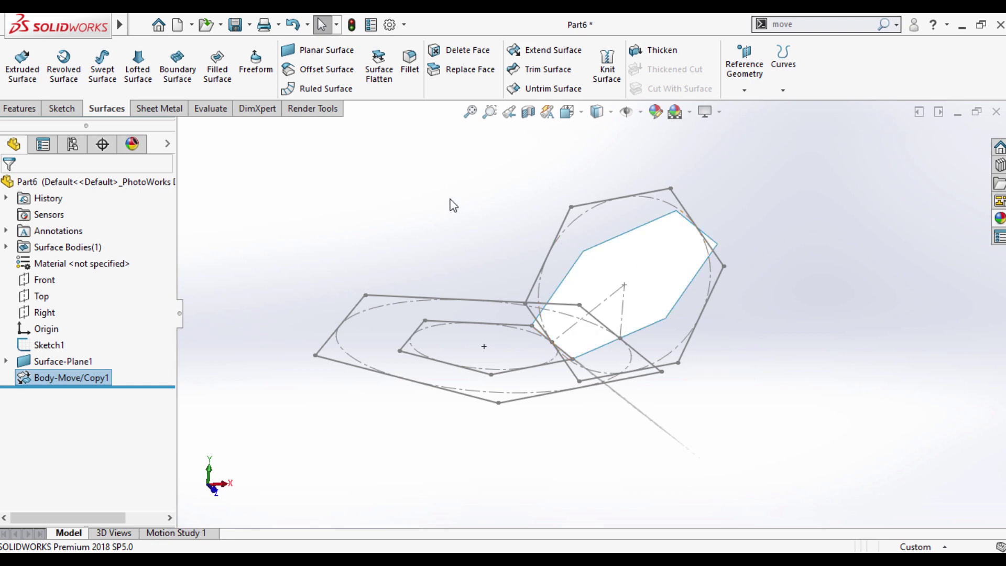
left_click(454, 204)
scroll(691, 199, "down", 3)
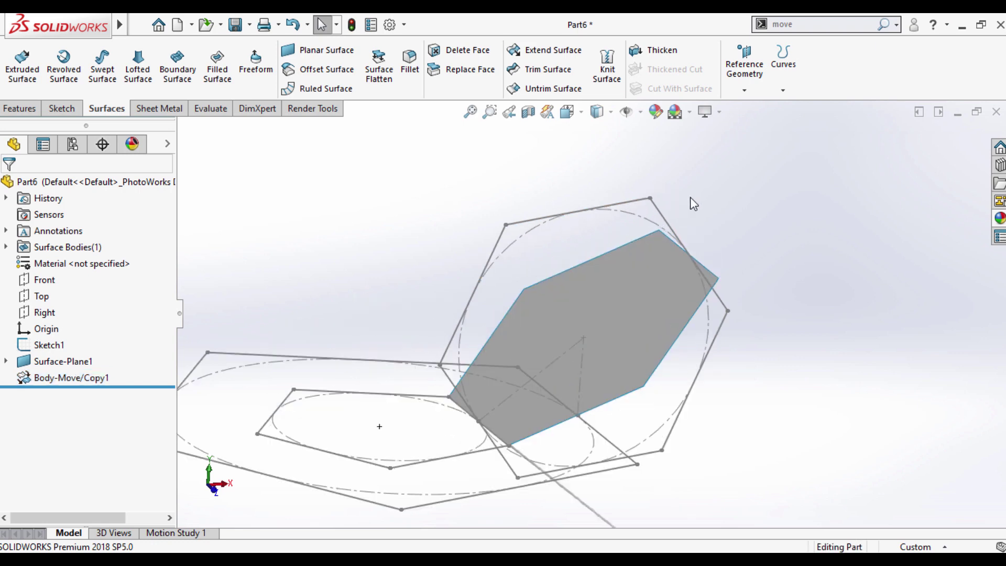
left_click(754, 80)
left_click(755, 126)
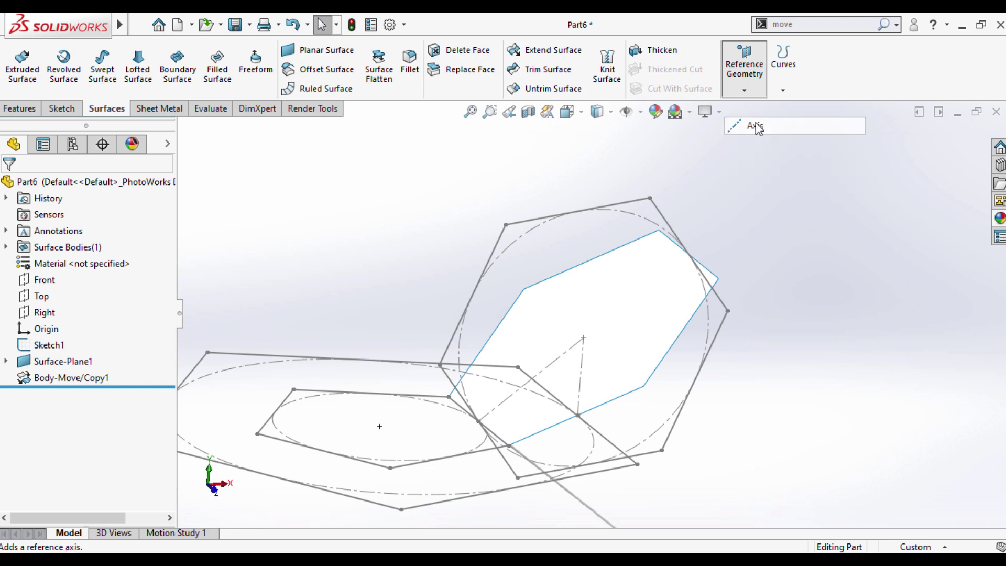
left_click(571, 302)
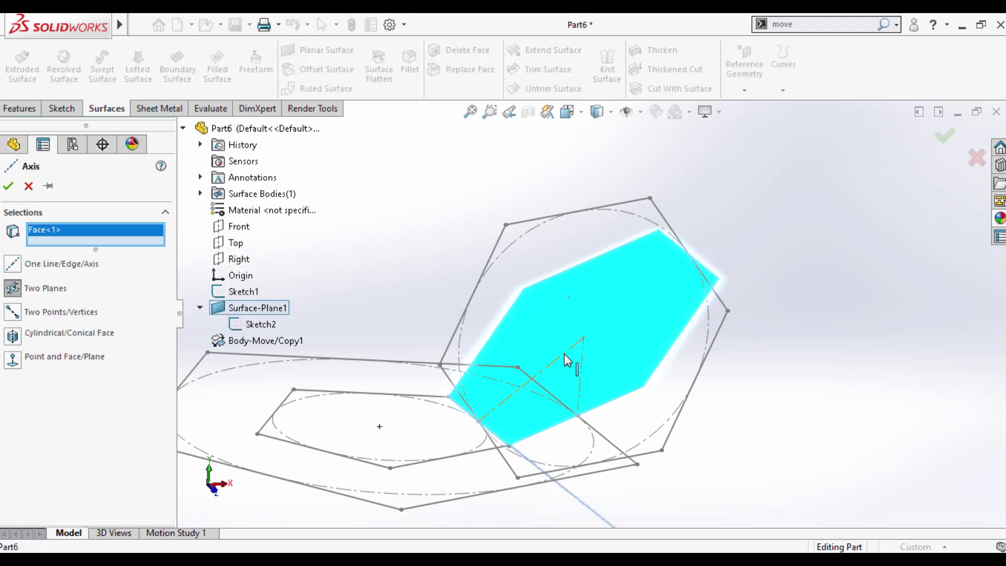
left_click(583, 338)
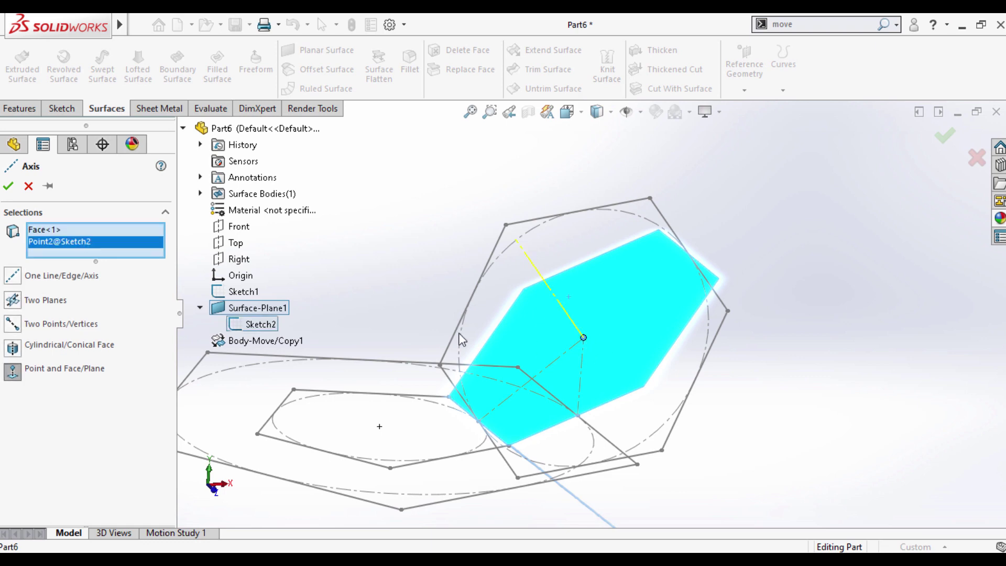
left_click(9, 186)
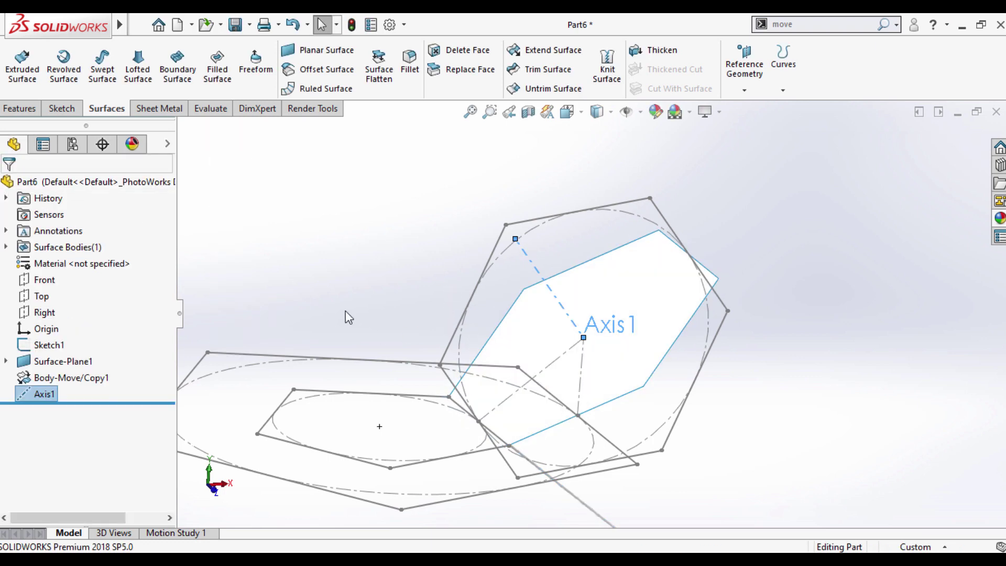
left_click(309, 220)
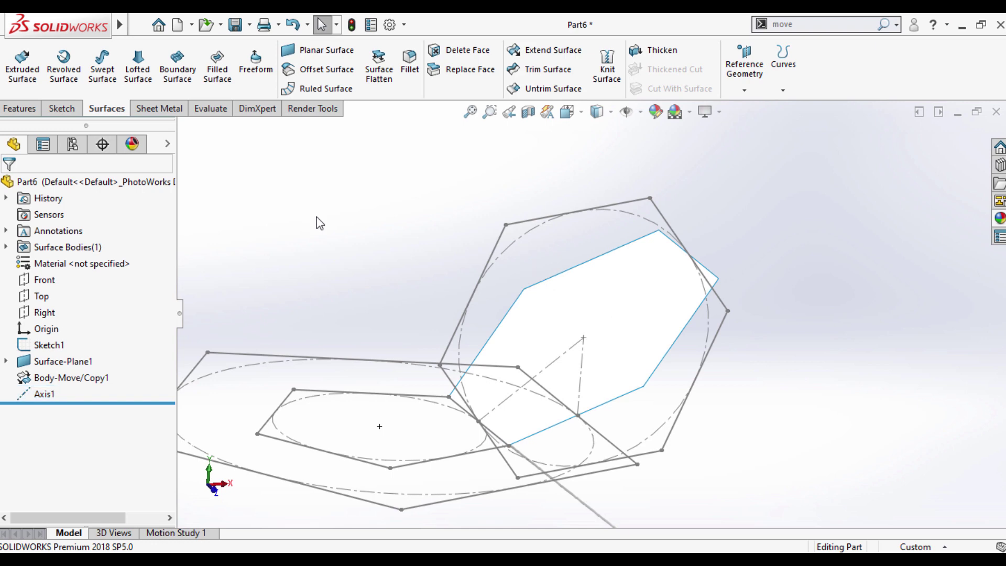
right_click(43, 393)
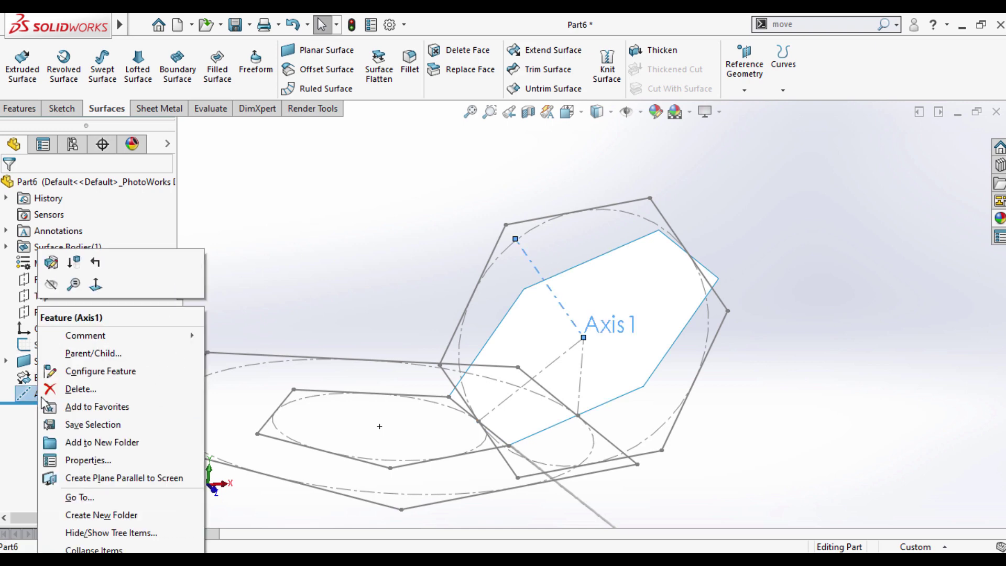
left_click(255, 259)
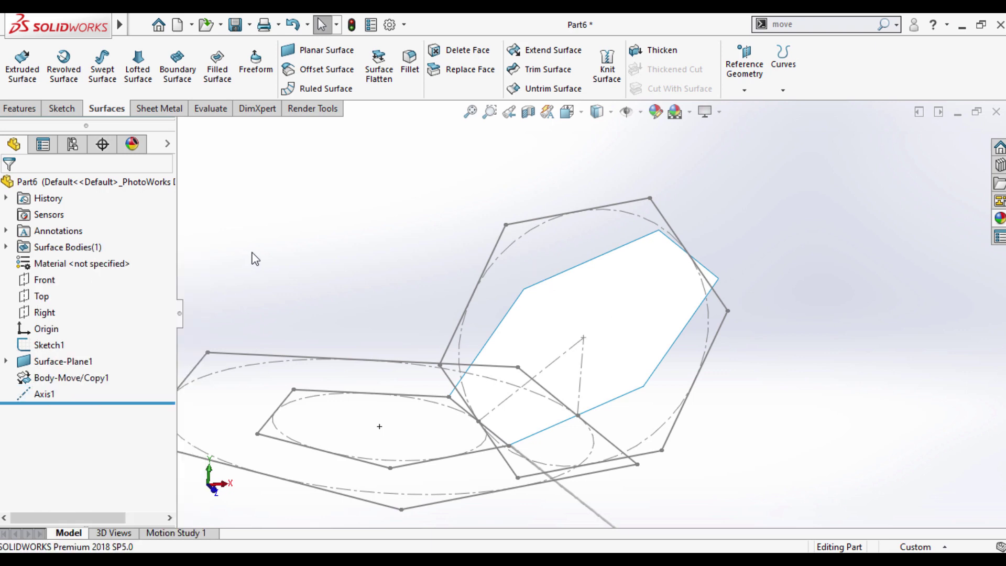
Step: Create Axis2 normal to the Top plane through the pentagons' centre, Point6@Sketch1
mouse_move(487, 435)
middle_mouse_down()
mouse_move(471, 409)
mouse_move(423, 418)
mouse_move(451, 417)
mouse_move(443, 427)
middle_mouse_up()
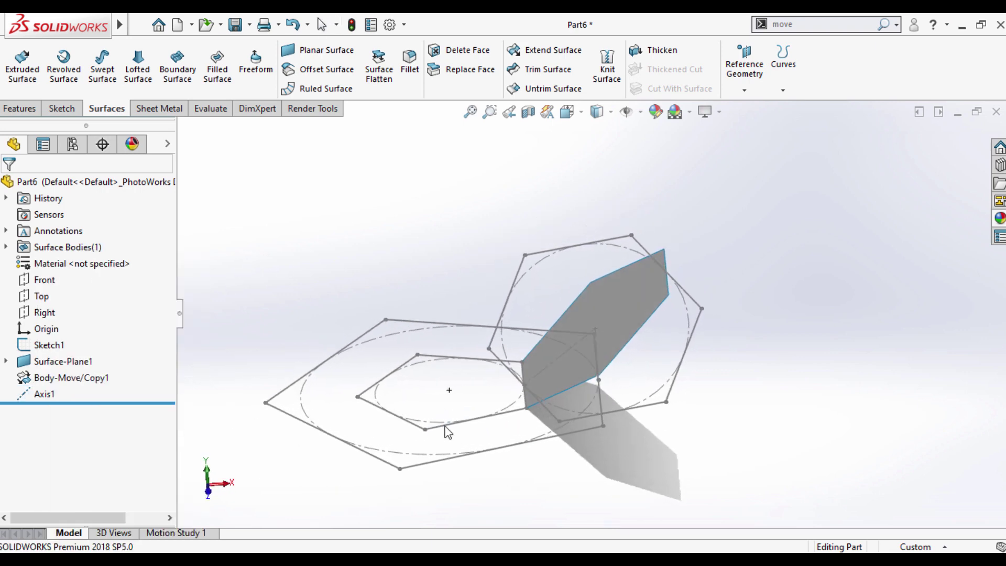
left_click(744, 90)
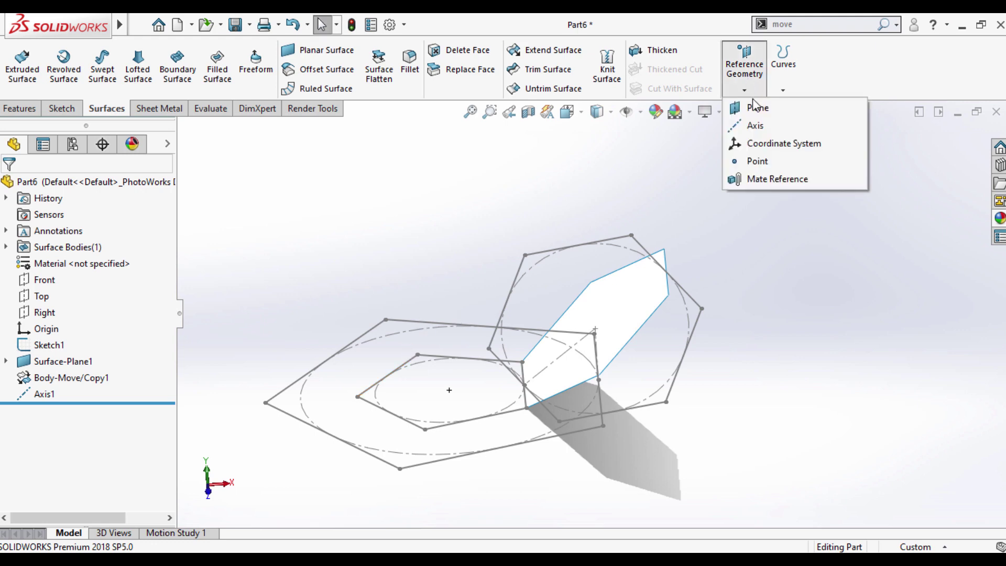
left_click(754, 124)
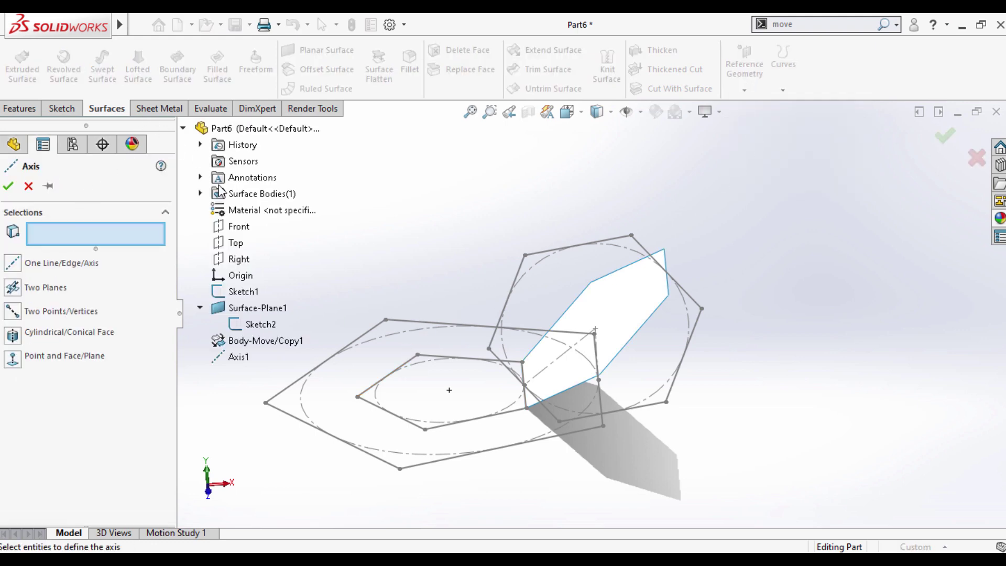
left_click(236, 243)
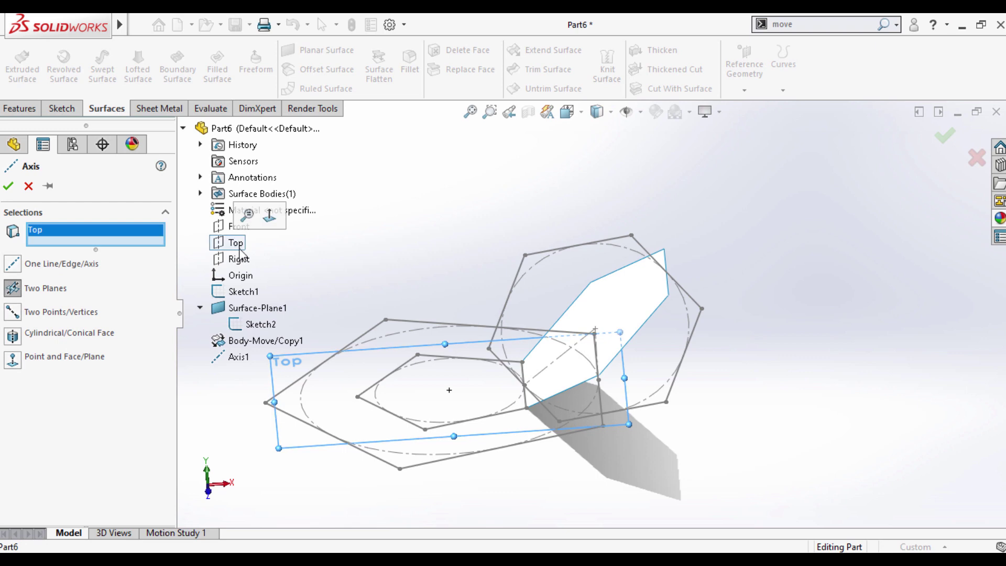
left_click(449, 390)
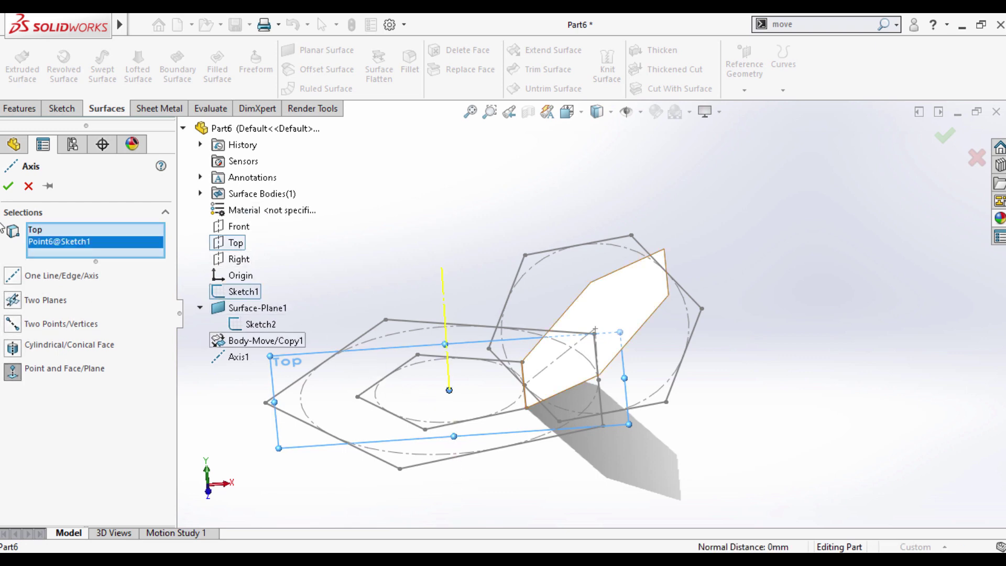
left_click(9, 190)
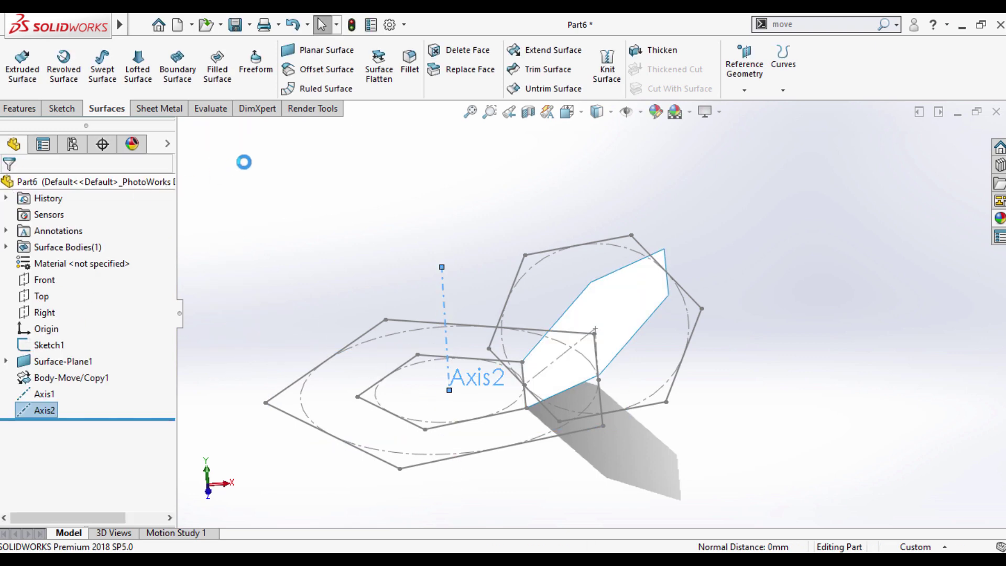
left_click(760, 84)
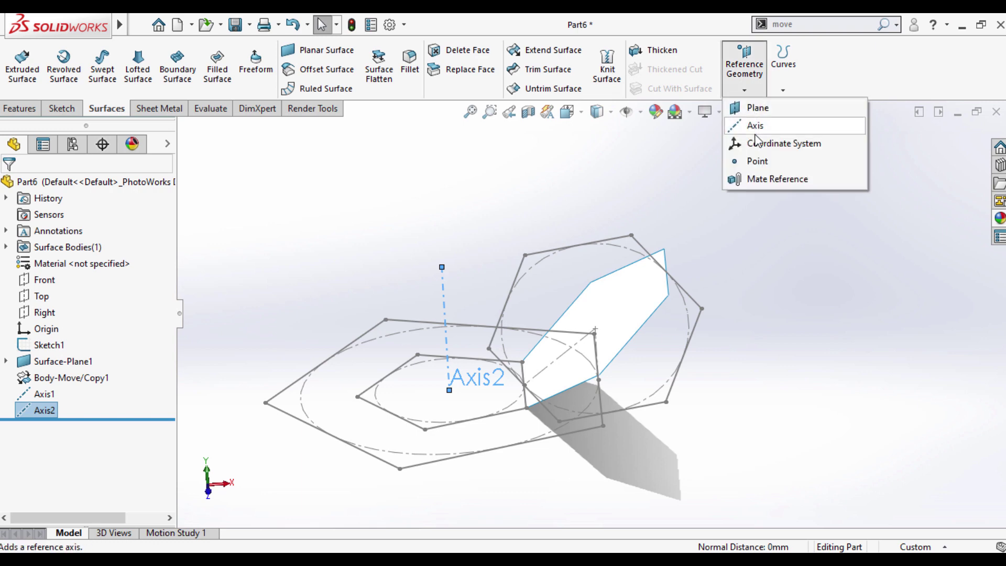
Step: Create reference Point1 from Axis2 and Axis1
left_click(755, 161)
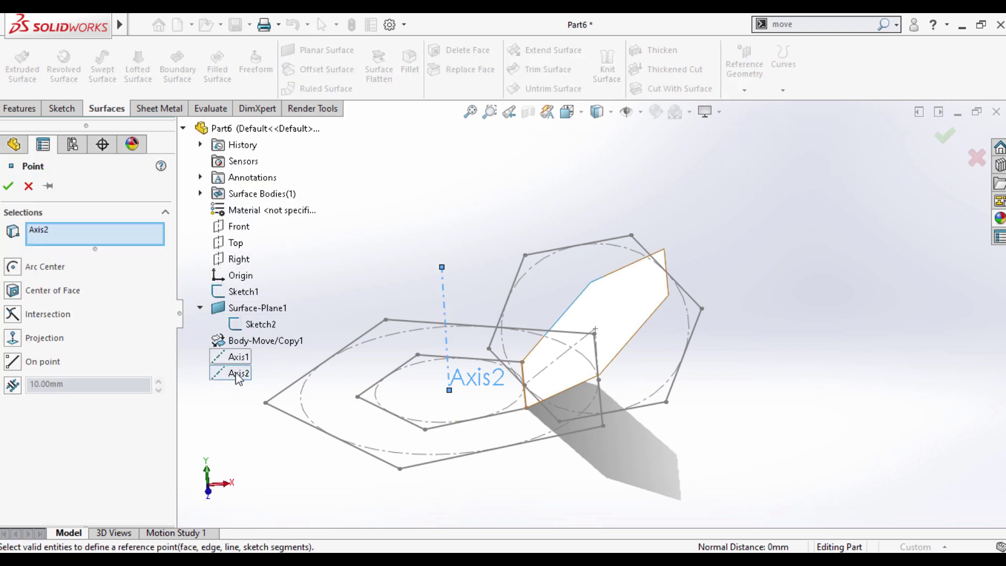
left_click(238, 361)
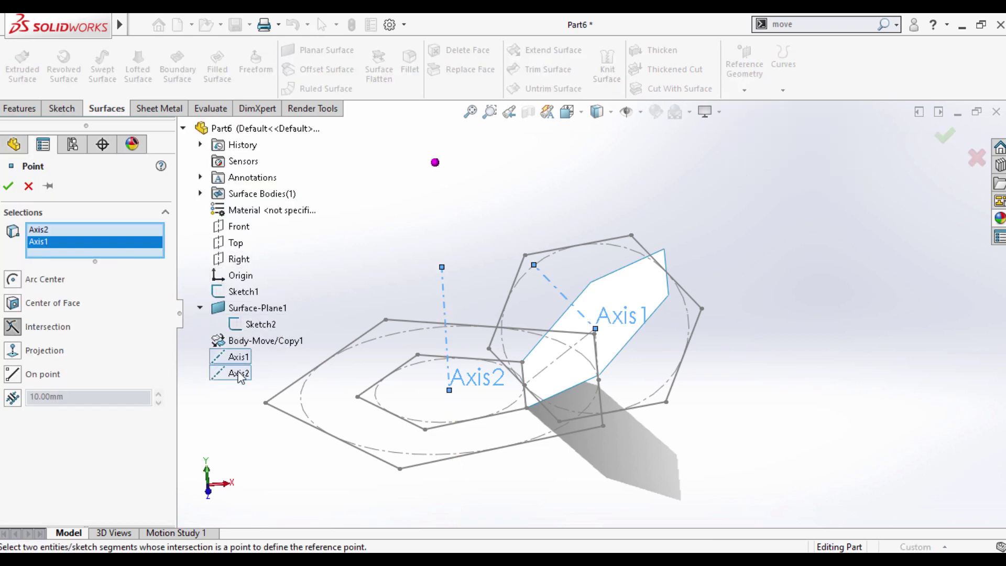
left_click(9, 186)
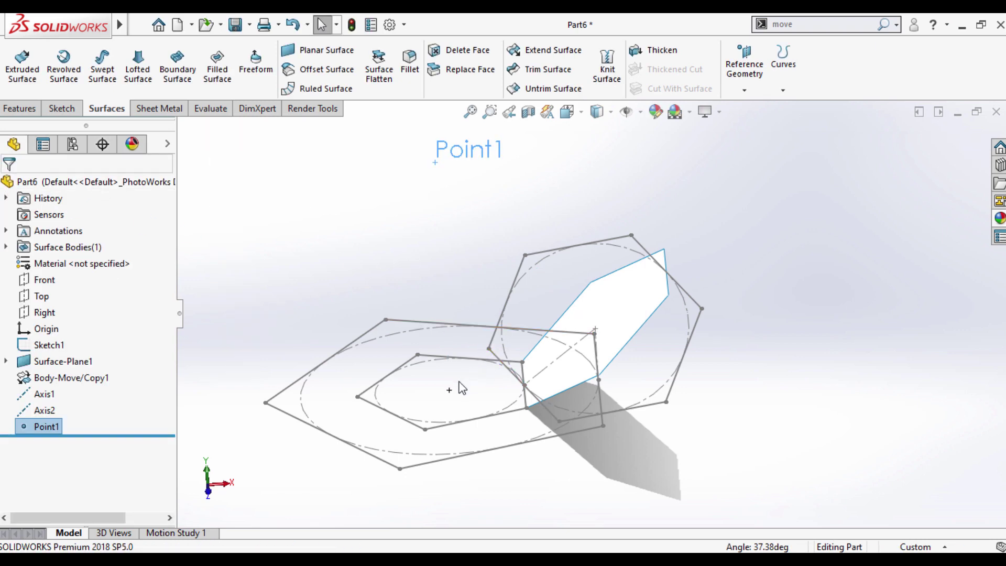
Step: Create reference Point2 at the intersection of Axis1 and Axis2
left_click(744, 90)
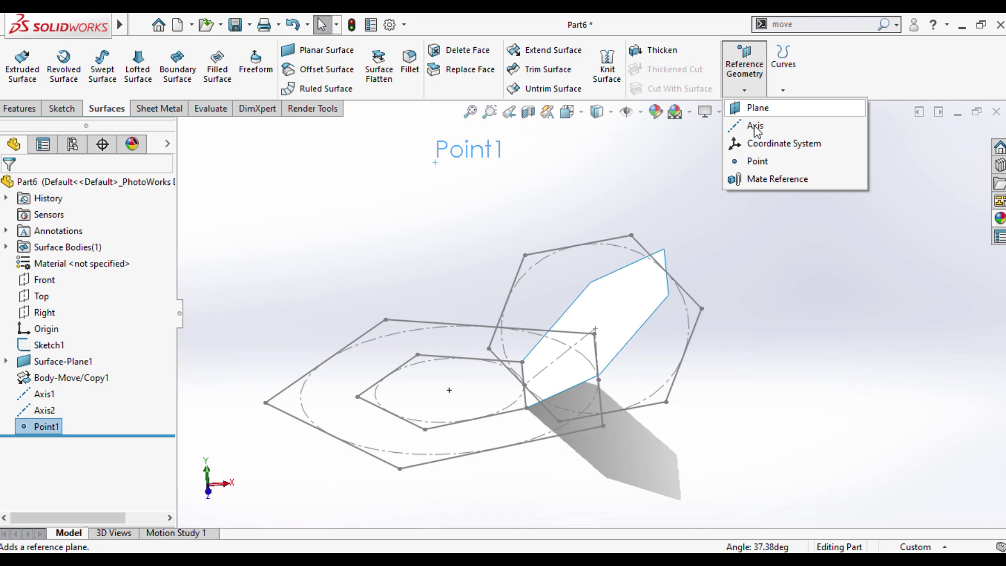
left_click(751, 163)
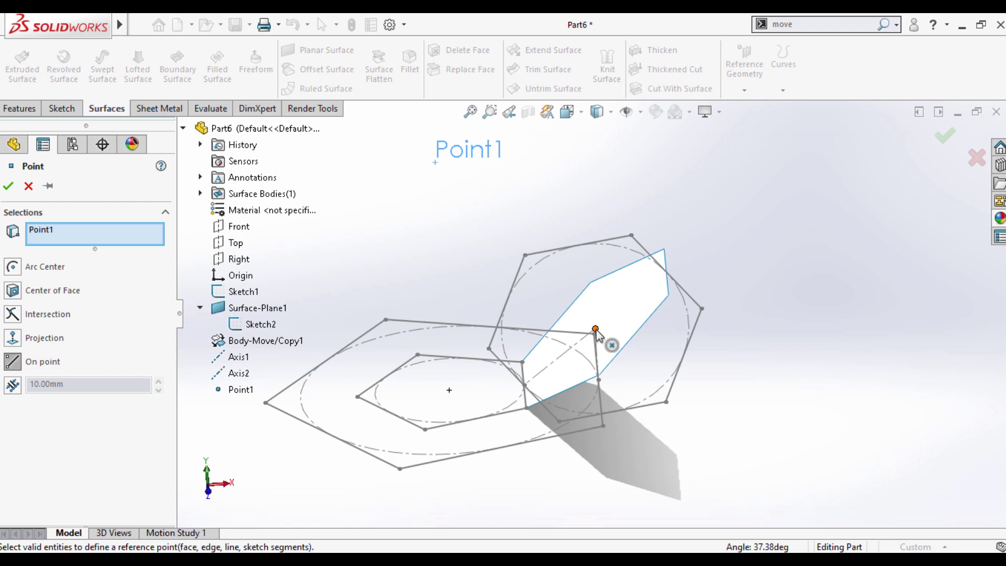
left_click(238, 357)
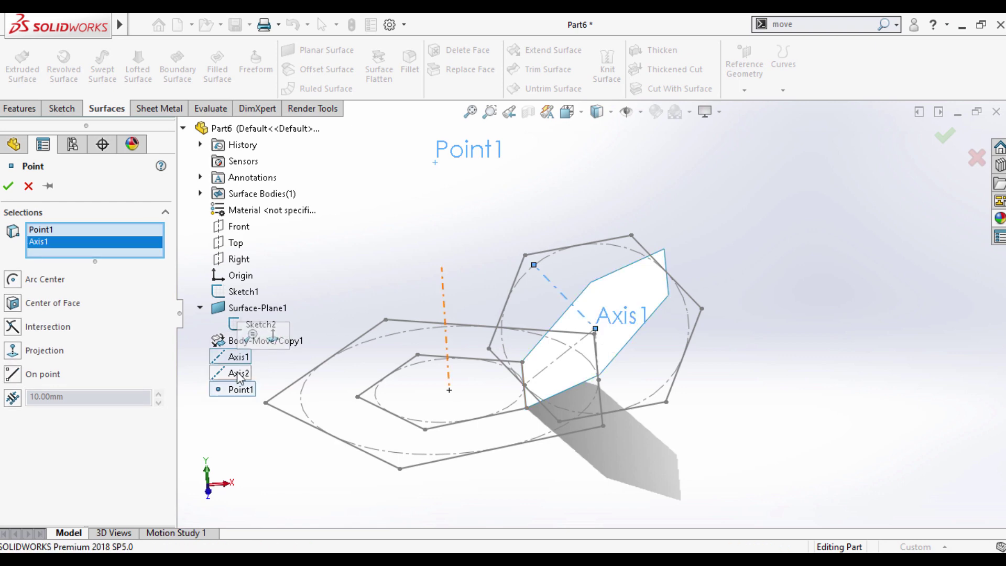
left_click(239, 373)
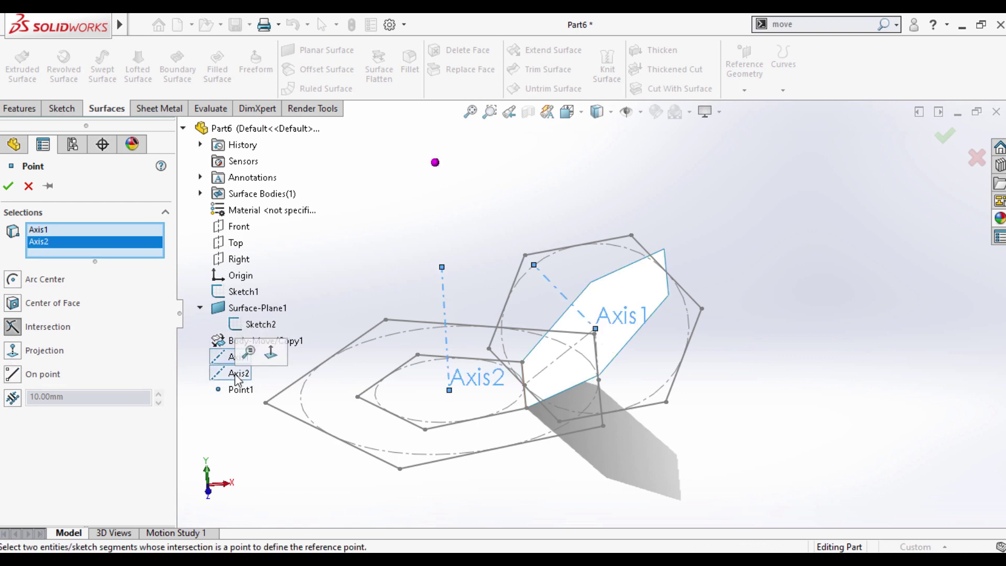
left_click(9, 188)
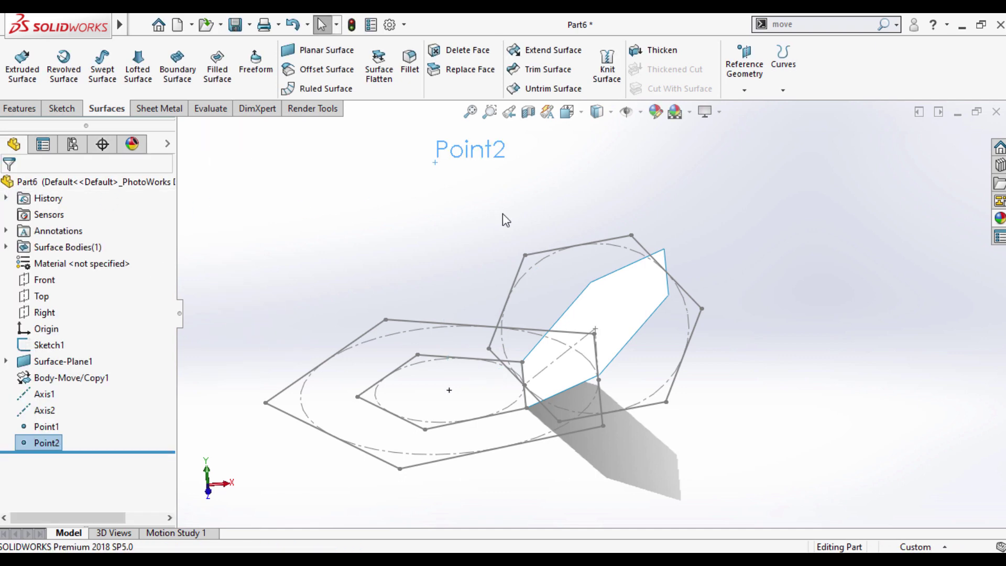
Step: Select the hexagon surface and hide its body
left_click(621, 301)
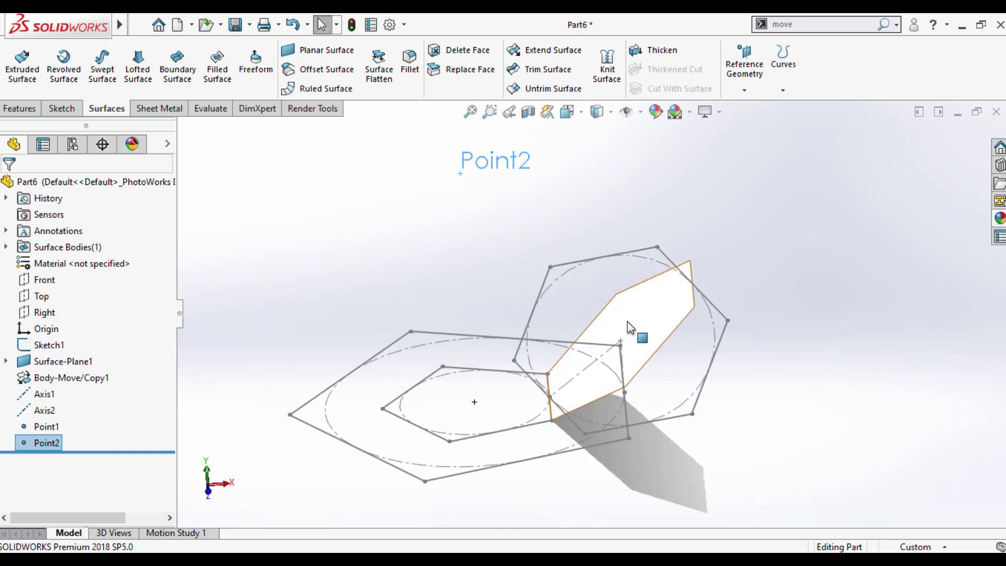
right_click(650, 316)
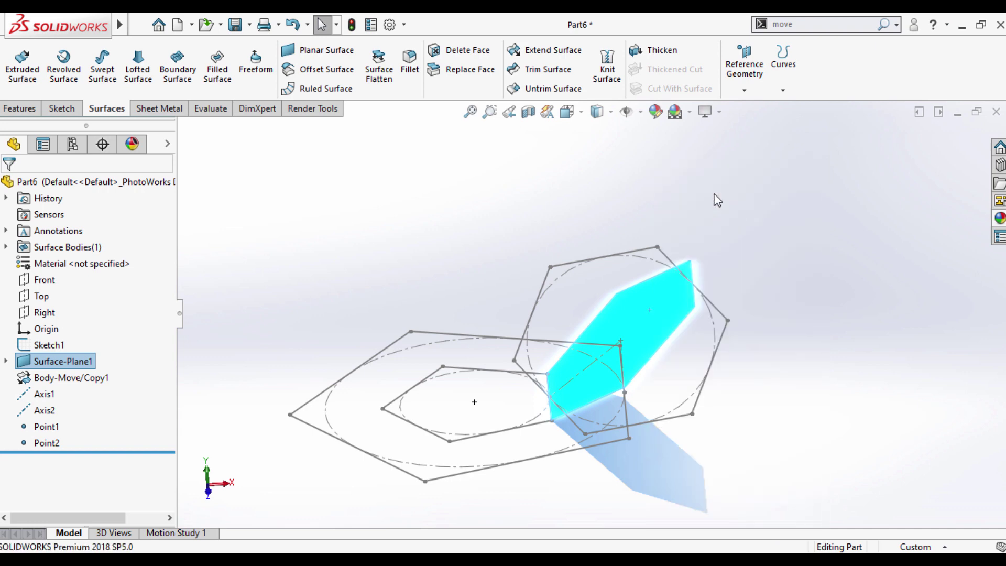
left_click(707, 191)
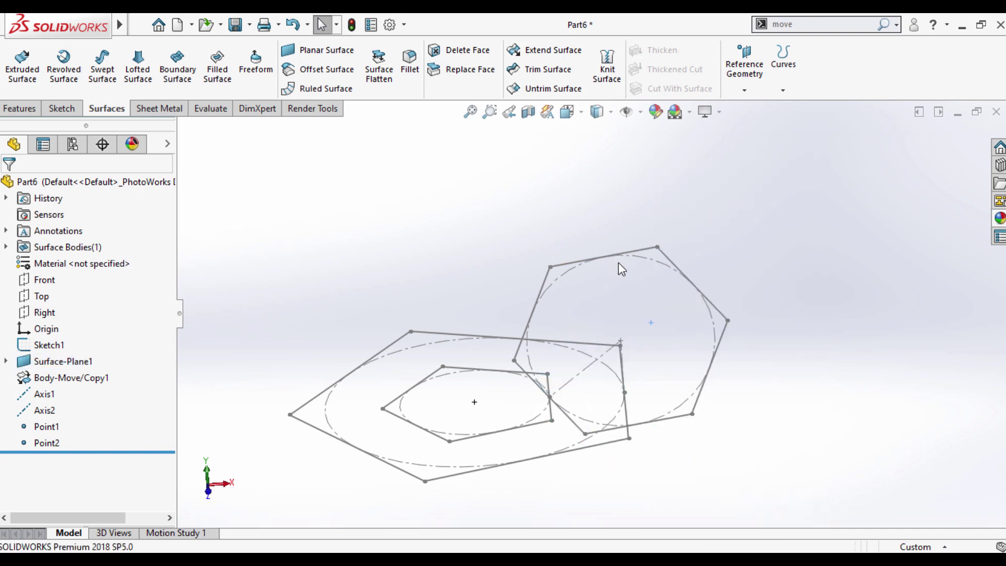
middle_click_drag(707, 317, 682, 320)
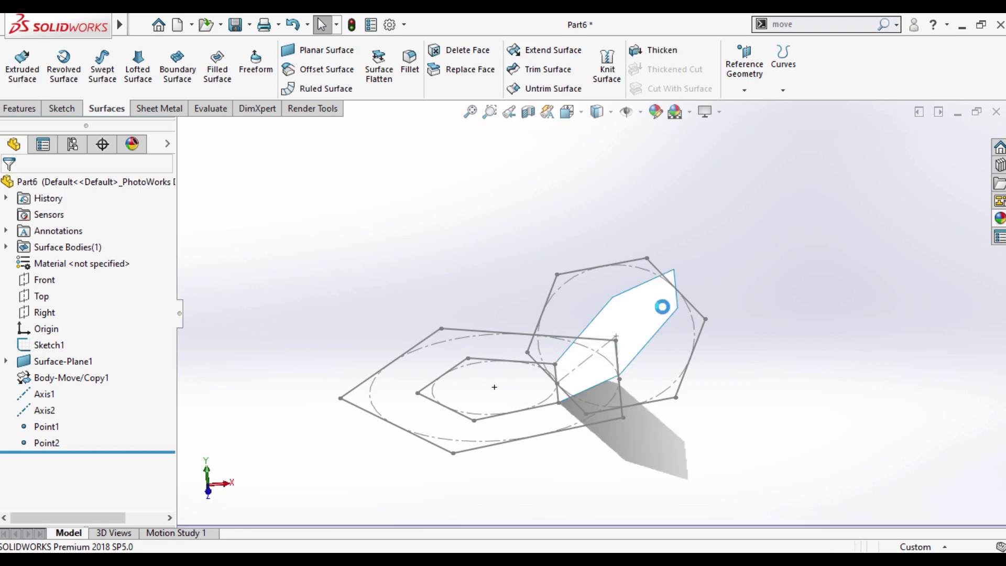
Step: Start Sketch3 on the hexagon face, capture its six edge lines, and exit the sketch
left_click(655, 309)
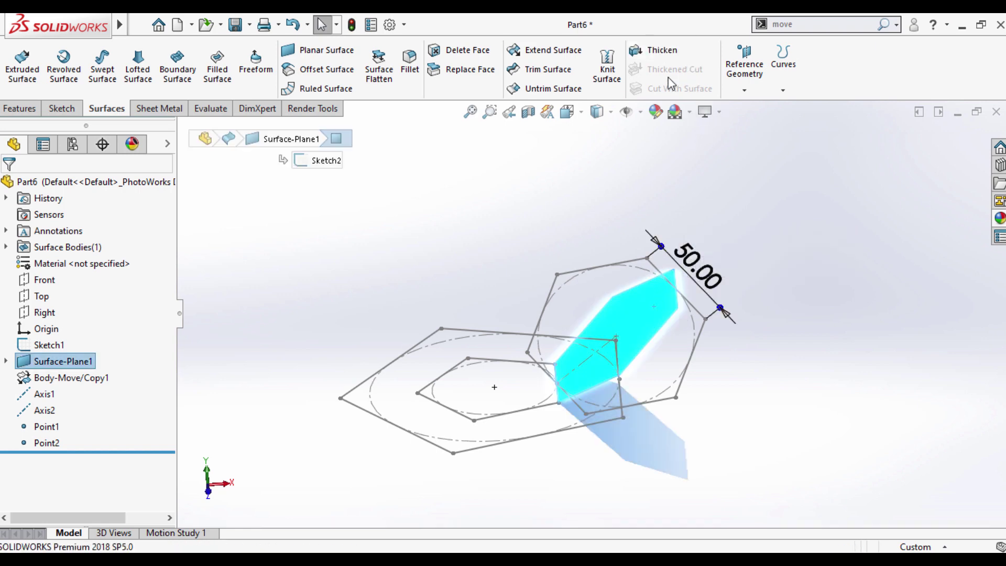
right_click(637, 336)
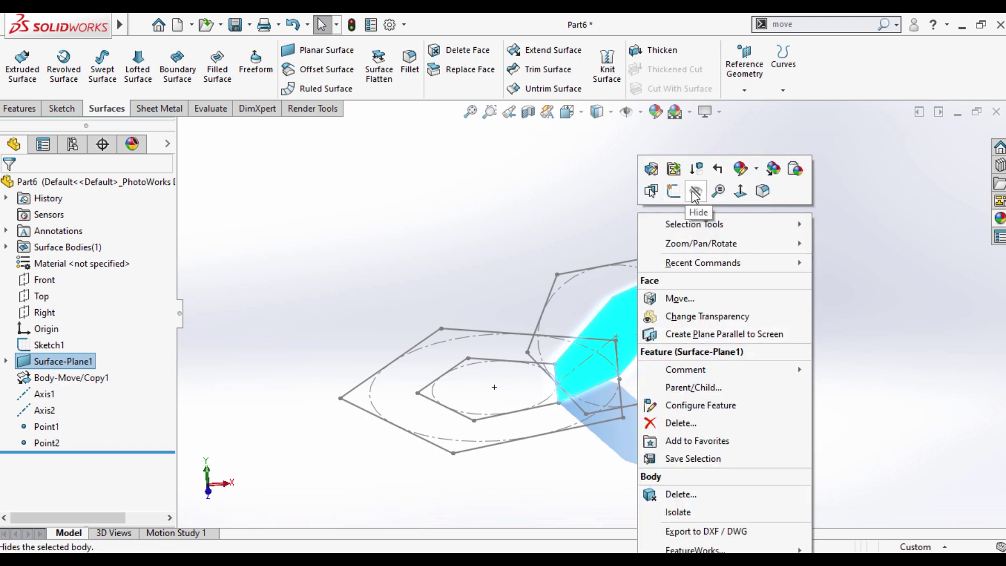
left_click(673, 191)
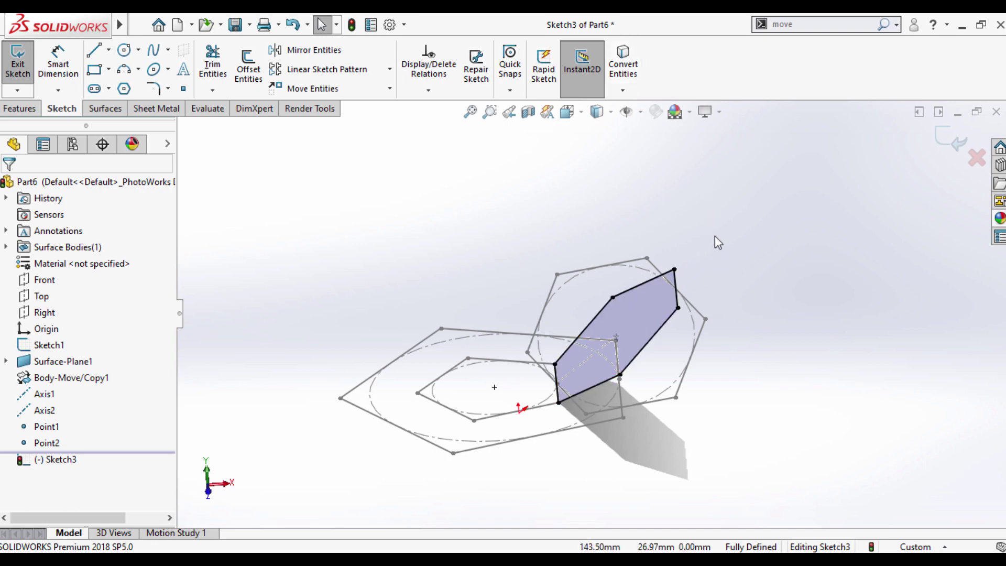
right_click(638, 310)
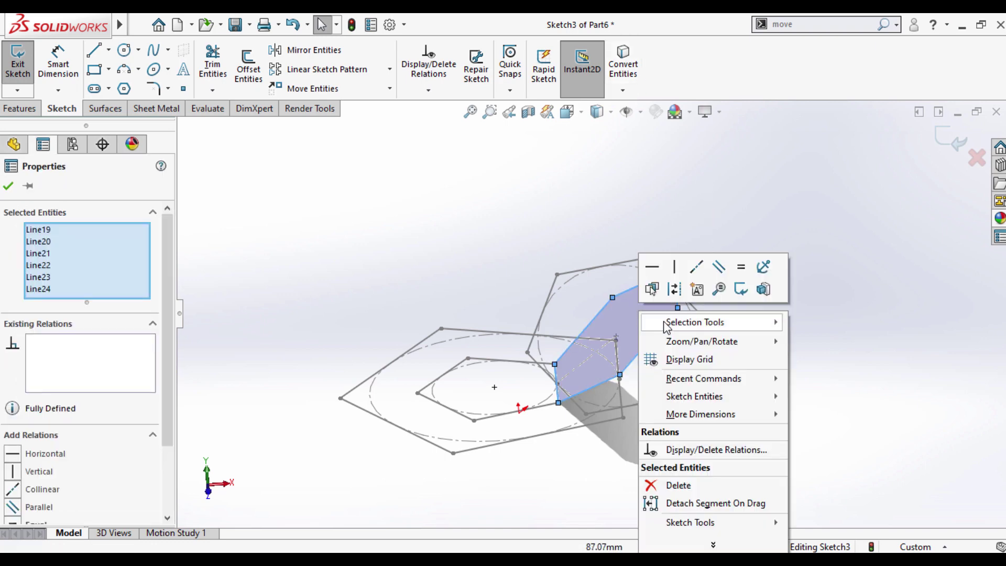
left_click(8, 186)
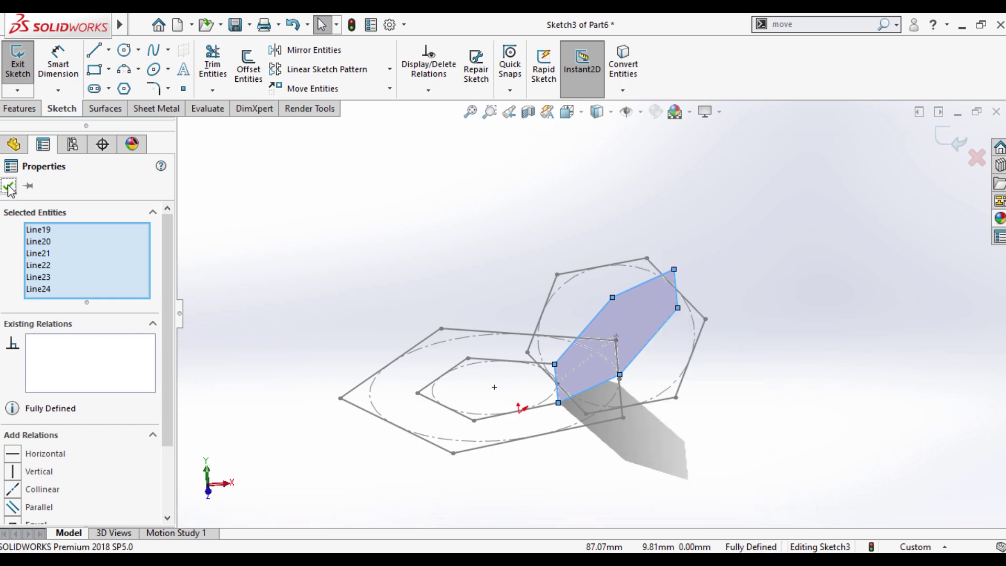
left_click(8, 187)
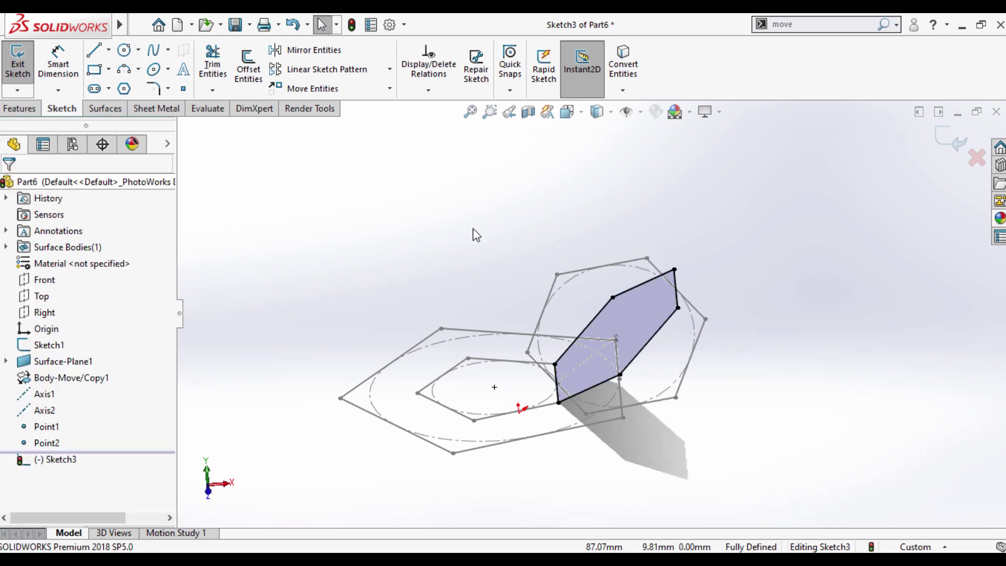
right_click(631, 314)
left_click(438, 236)
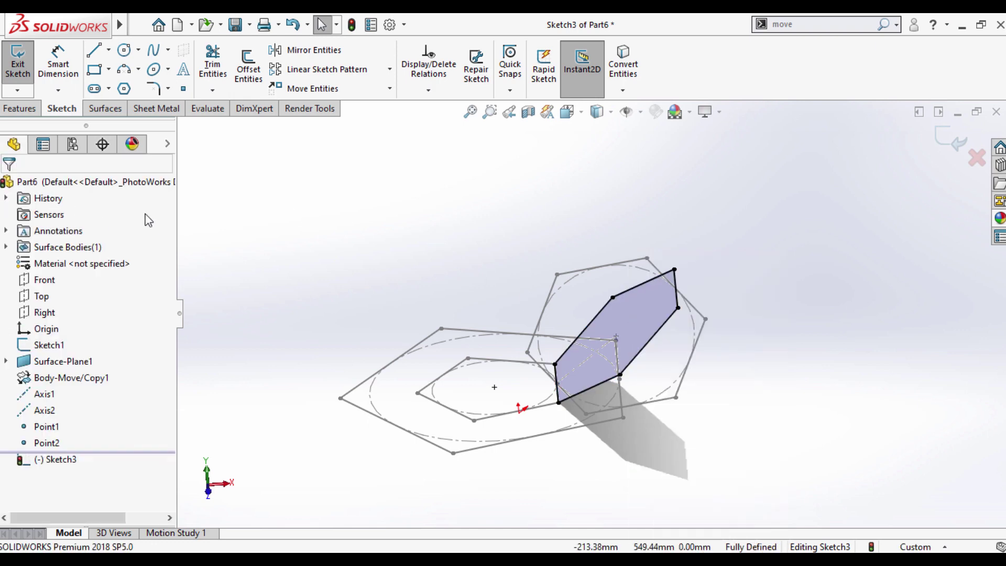
right_click(646, 308)
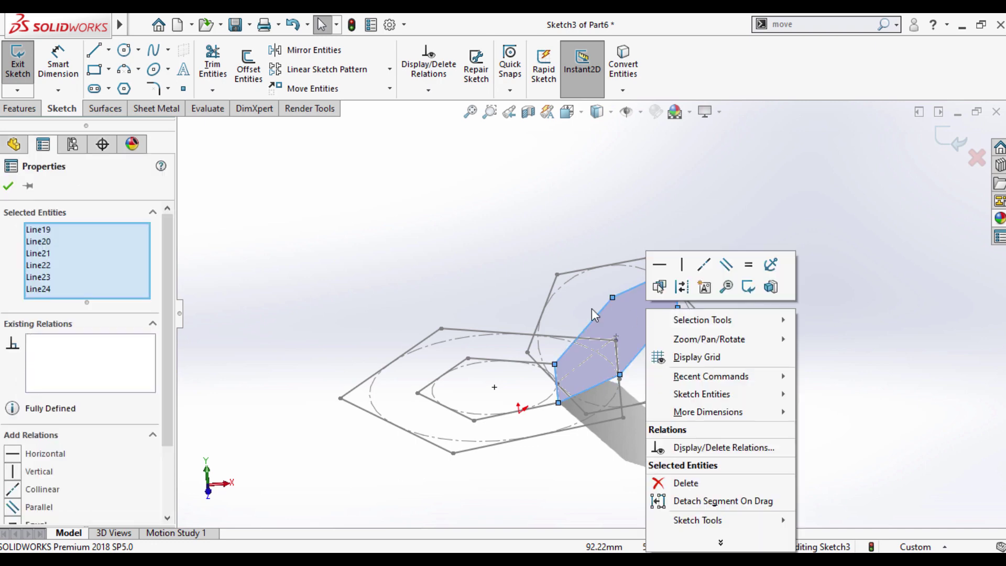
left_click(2, 67)
Step: Hide the hexagon surface body again and bring up the original sketch's context menu
left_click(641, 309)
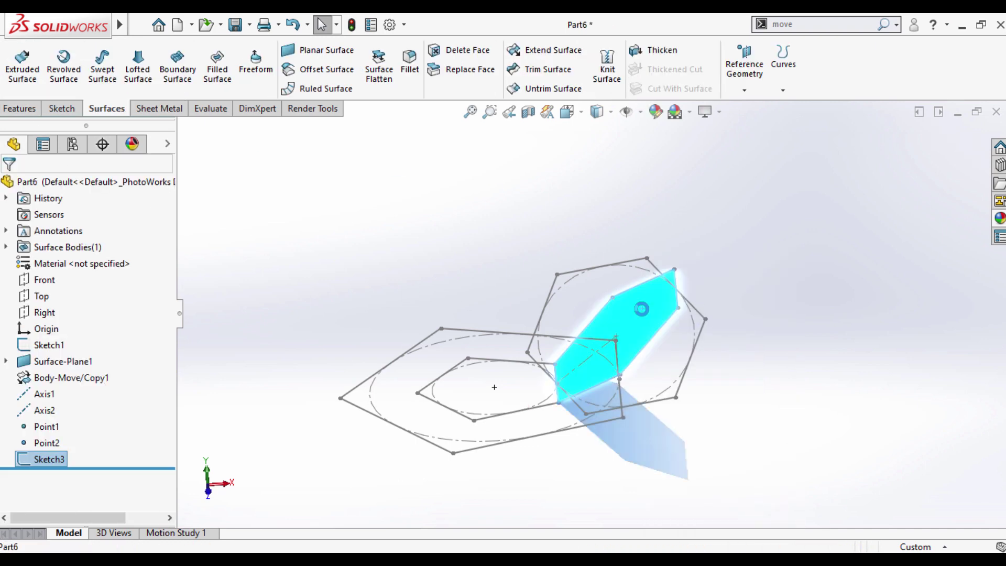
right_click(641, 309)
left_click(700, 191)
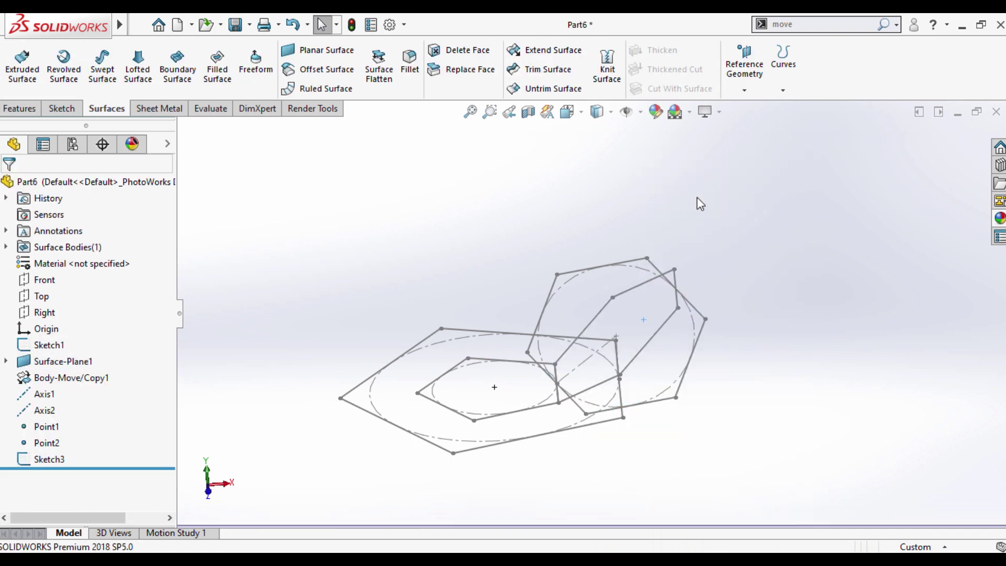
right_click(585, 273)
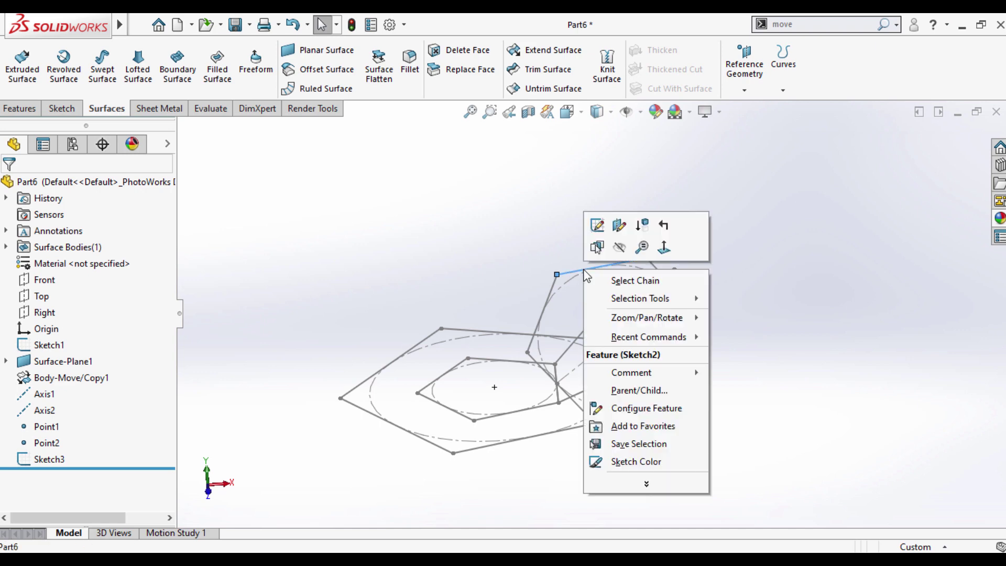
Step: Hide Sketch2 and loft Surface-Loft1 from hexagon Sketch3 up to apex Point1
left_click(620, 250)
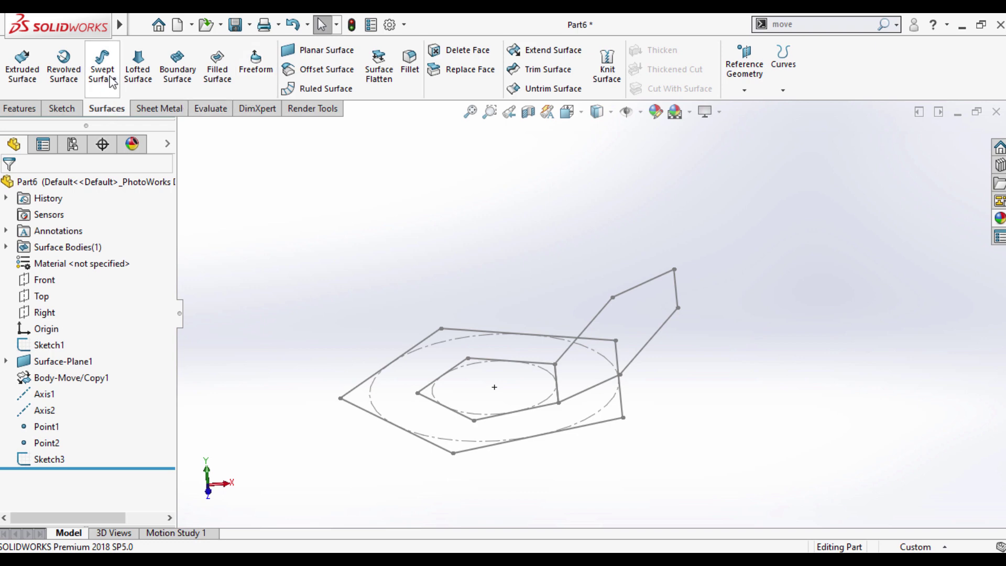
left_click(144, 67)
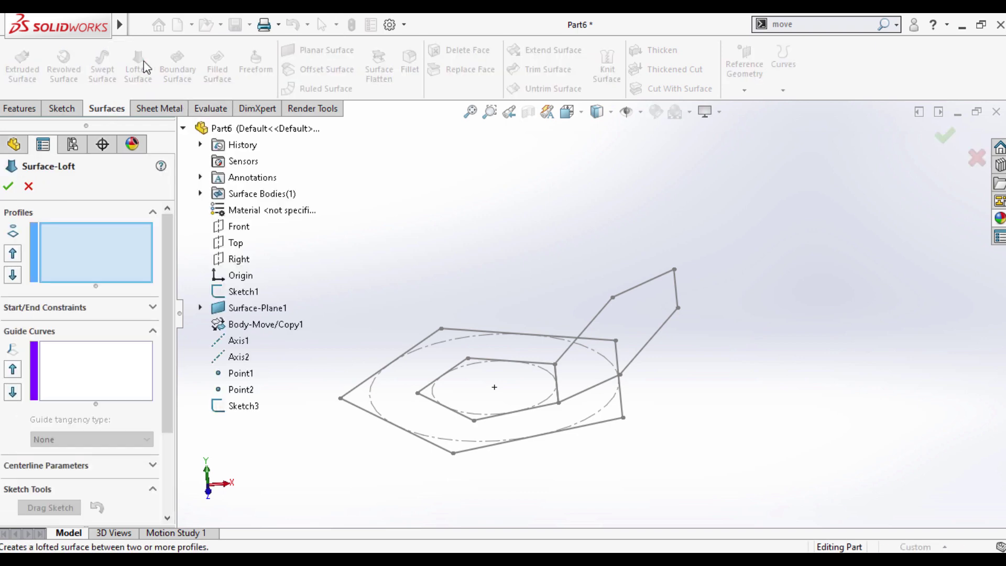
left_click(604, 320)
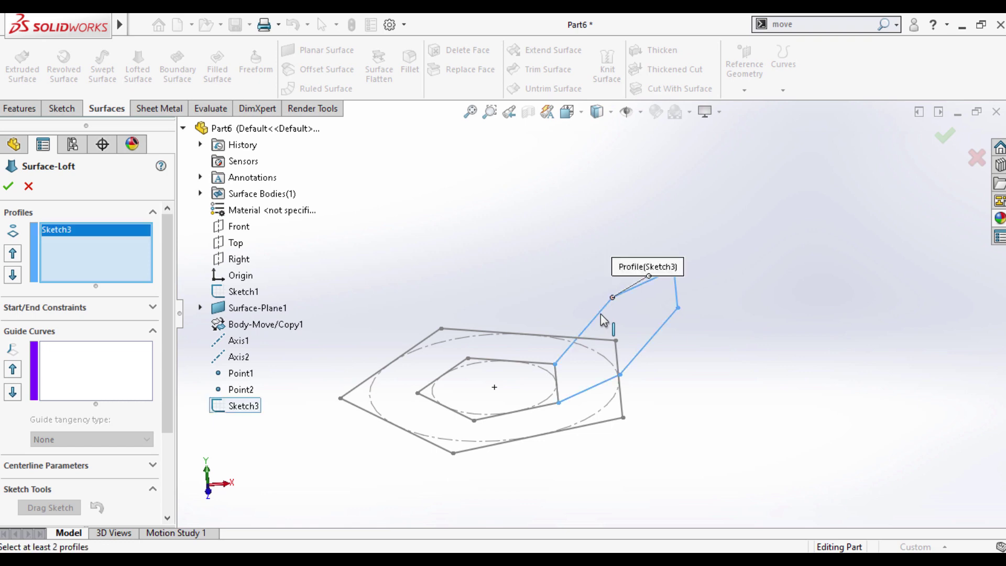
left_click(234, 371)
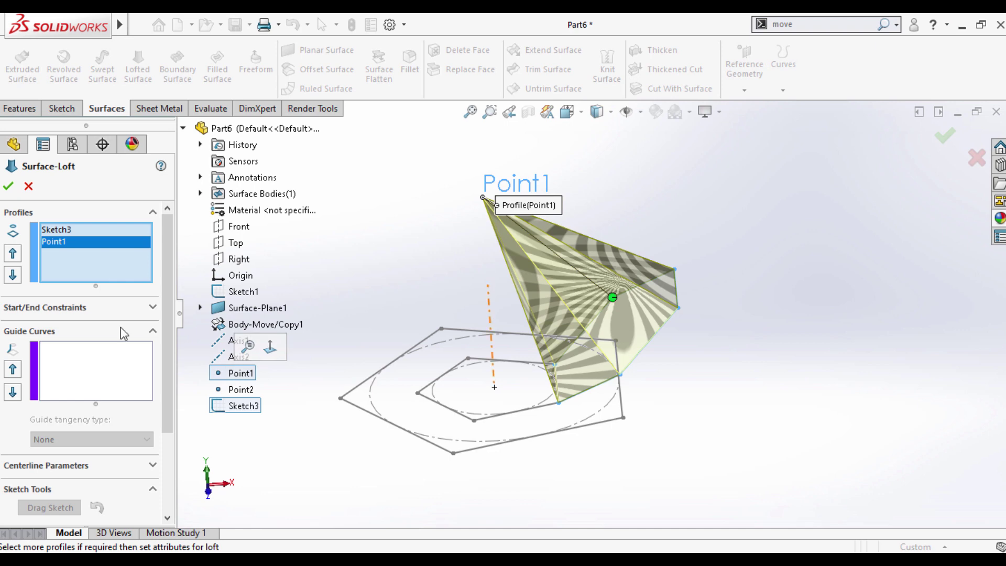
left_click(9, 186)
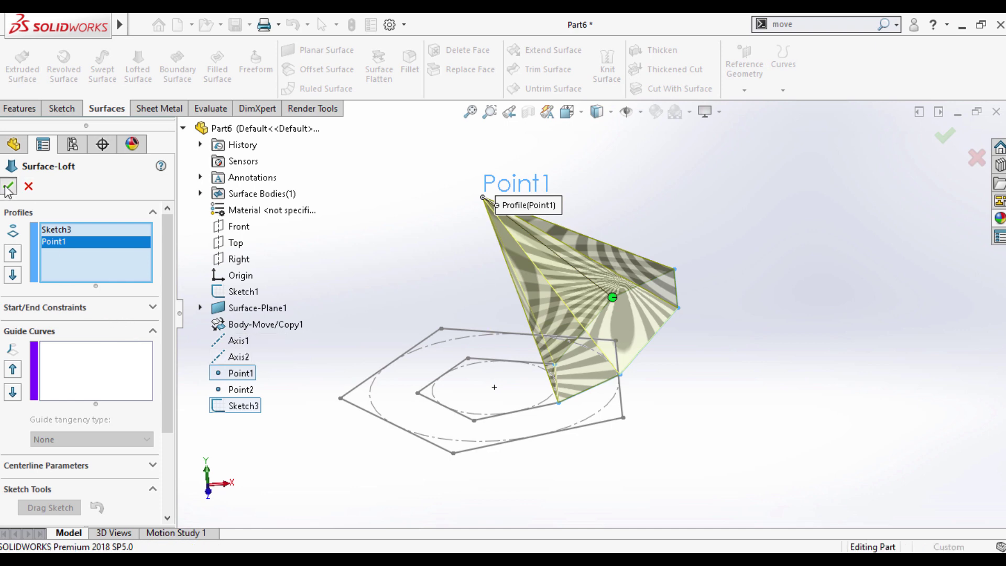
Step: Loft Surface-Loft2 from the pentagon sketch loop up to apex Point2
left_click(436, 381)
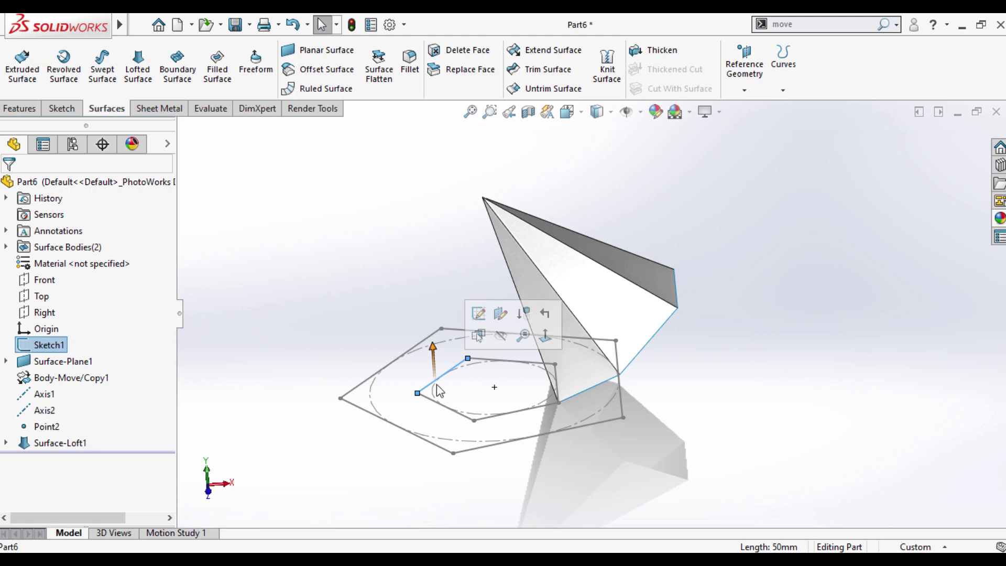
left_click(46, 427)
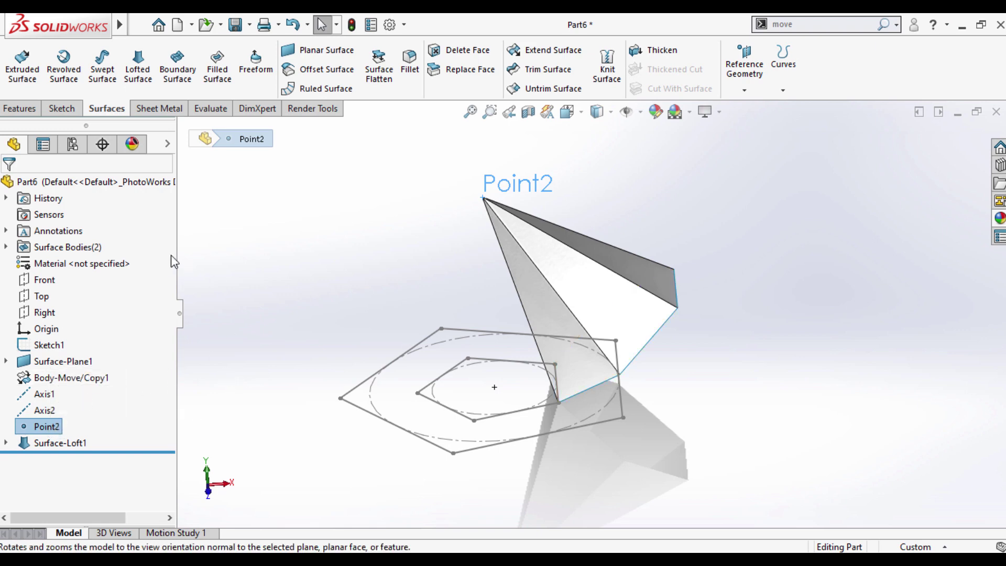
left_click(139, 60)
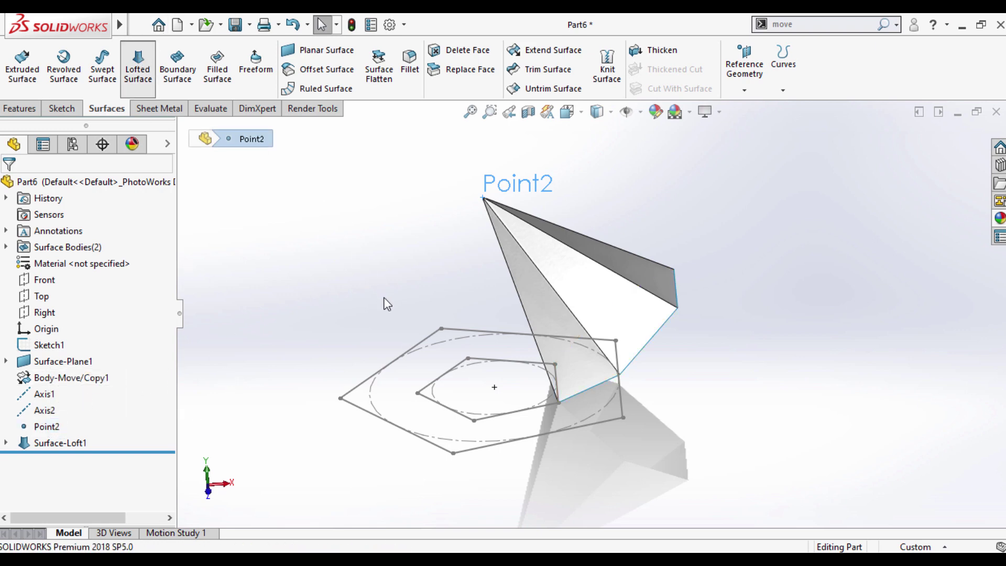
left_click(446, 376)
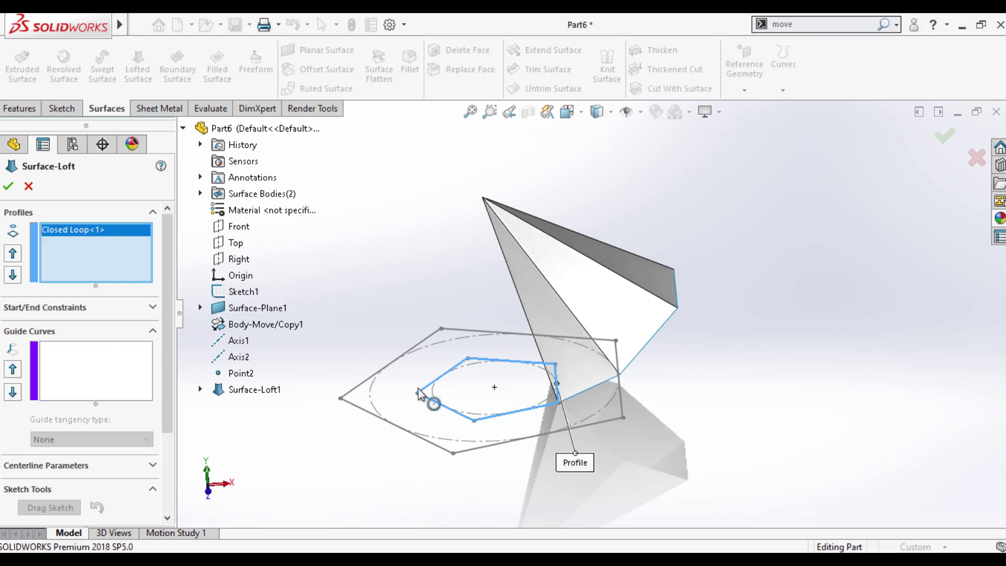
left_click(236, 374)
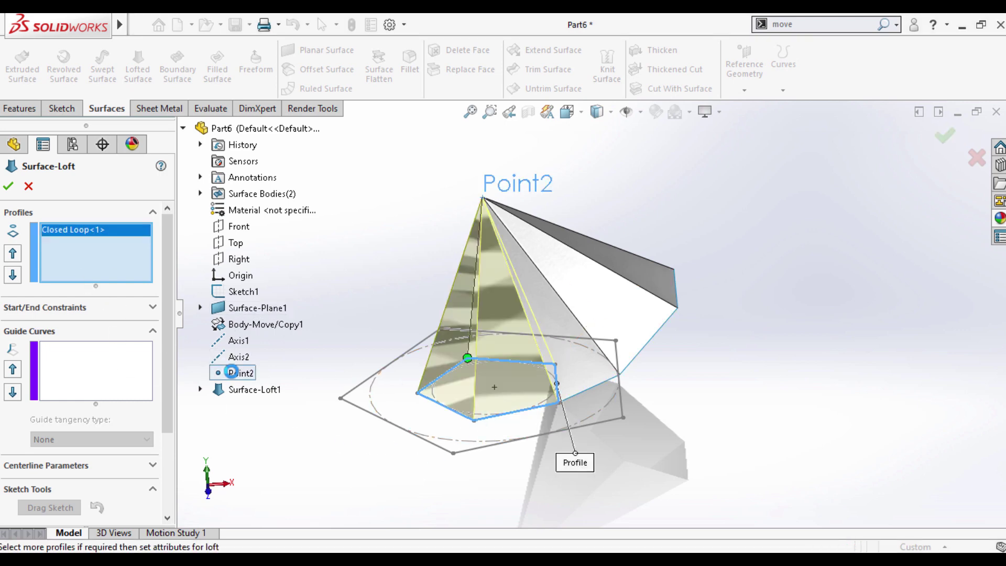
left_click(9, 187)
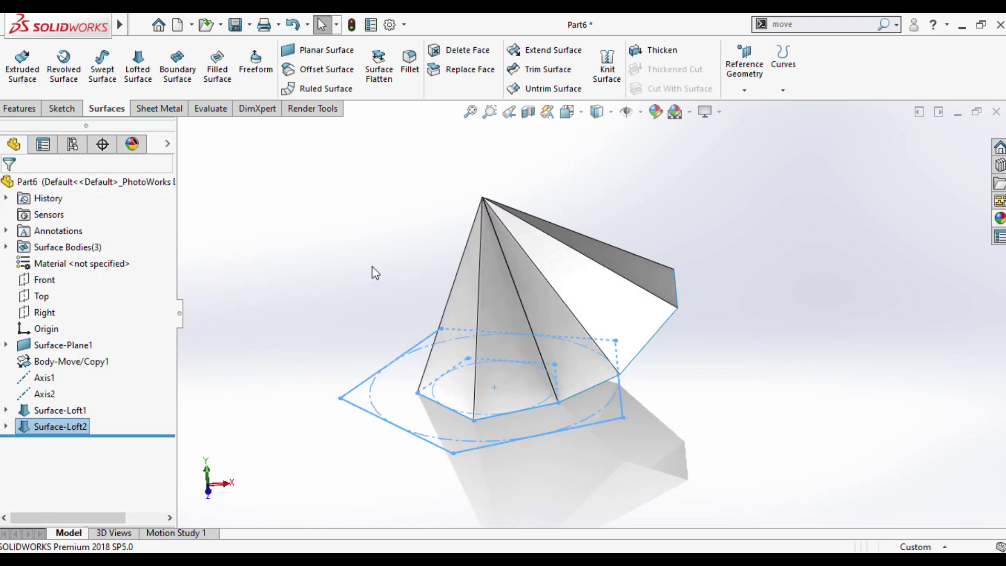
Step: Orbit toward the pyramid and start a new sketch on the Front plane
left_click(372, 266)
mouse_move(480, 304)
middle_mouse_down()
mouse_move(627, 207)
mouse_move(607, 206)
mouse_move(563, 262)
mouse_move(595, 271)
mouse_move(586, 265)
middle_mouse_up()
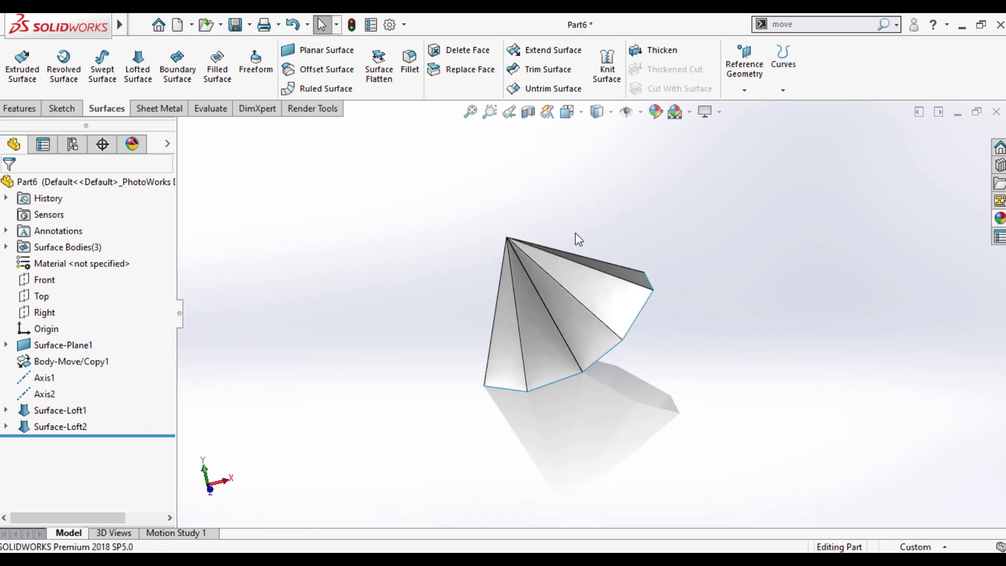
mouse_move(570, 267)
middle_mouse_down()
mouse_move(502, 232)
mouse_move(537, 253)
mouse_move(504, 202)
middle_mouse_up()
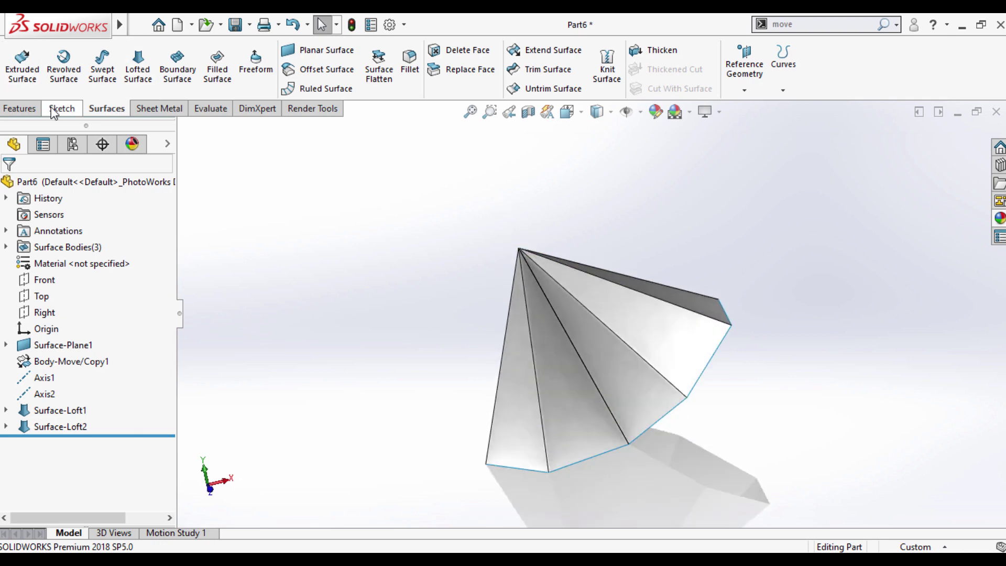
right_click(38, 279)
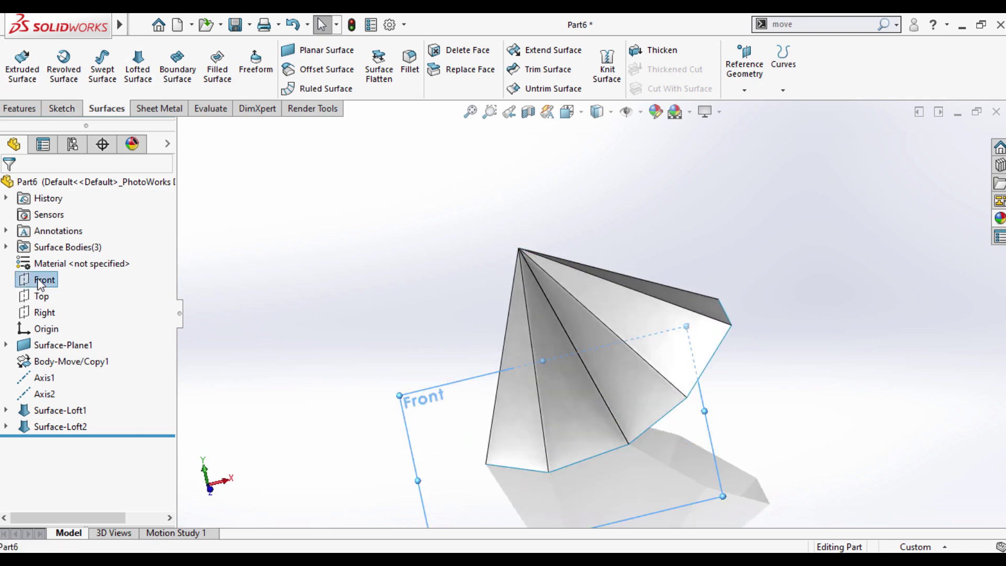
left_click(48, 264)
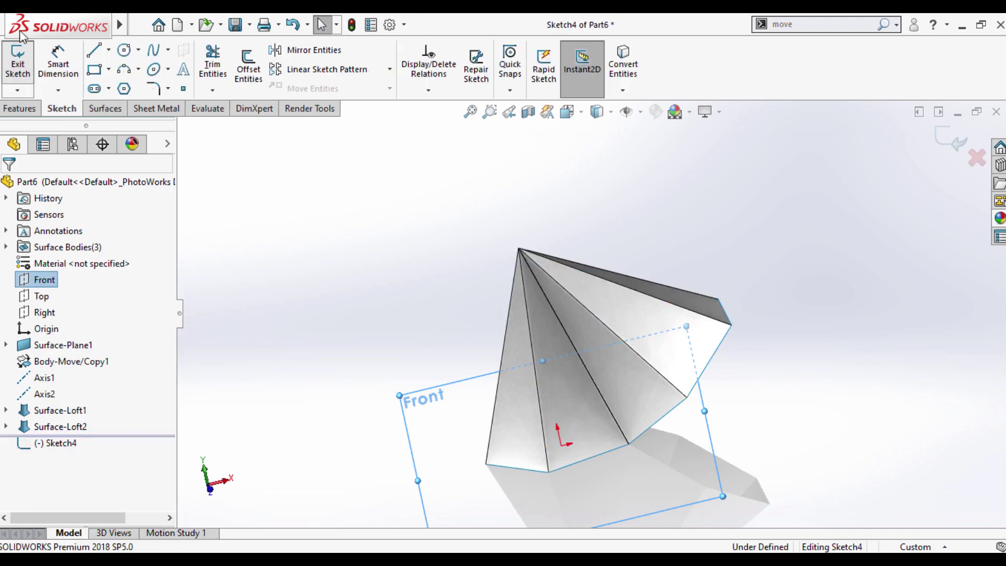
Step: Draw a circle centred on the pyramid apex and dimension its diameter to 200 mm
left_click(519, 248)
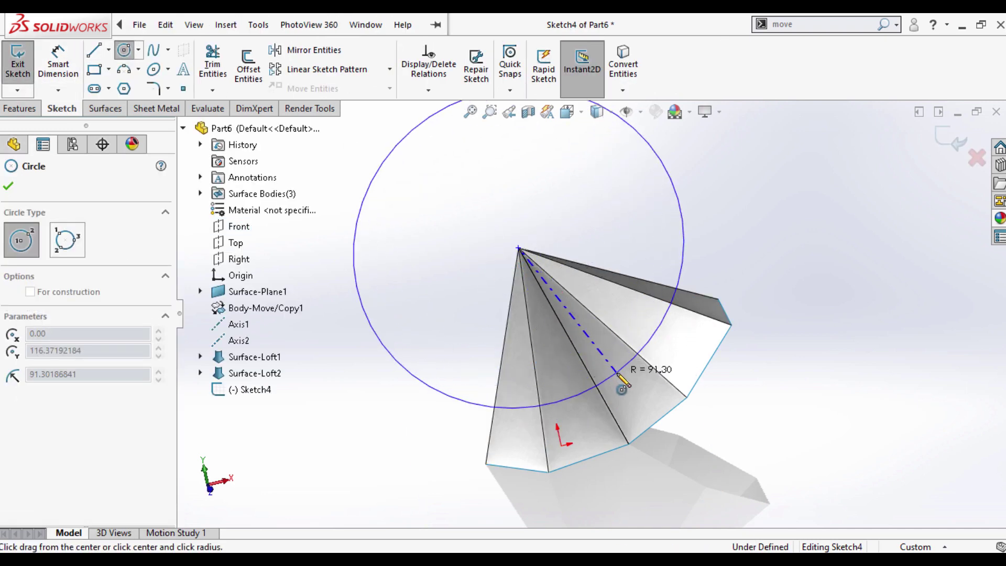
left_click(646, 354)
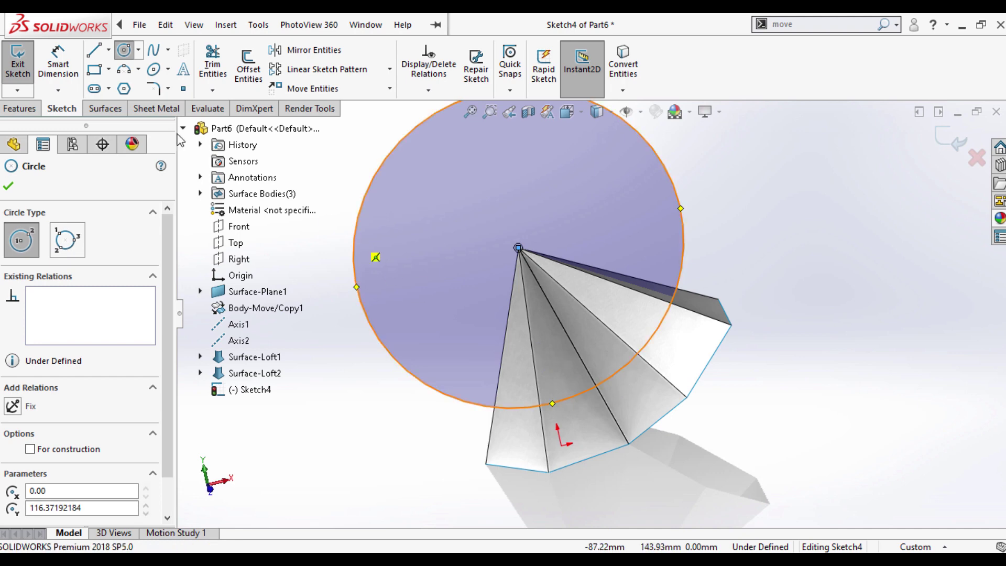
left_click(57, 60)
left_click(355, 231)
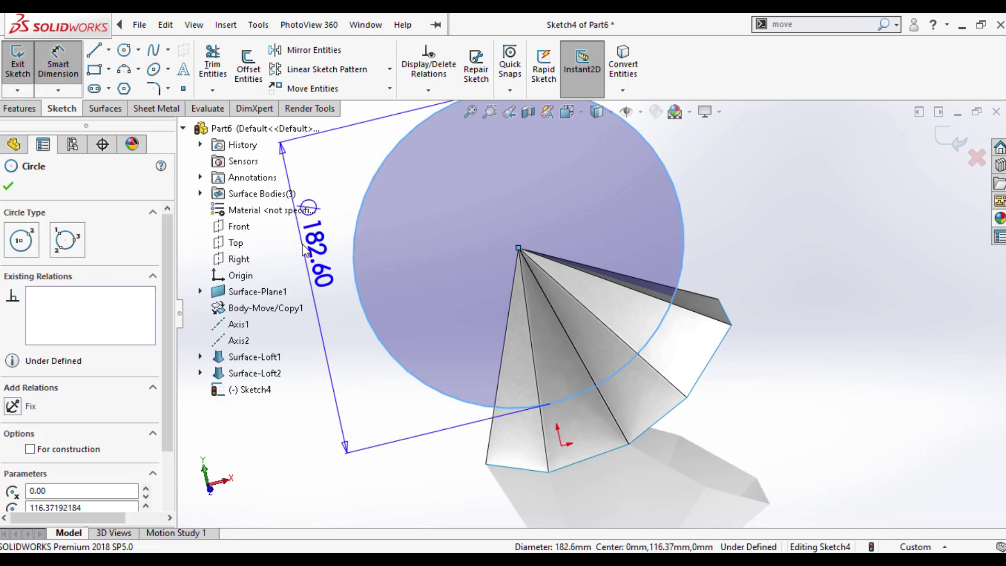
left_click(307, 252)
type("200")
key("Return")
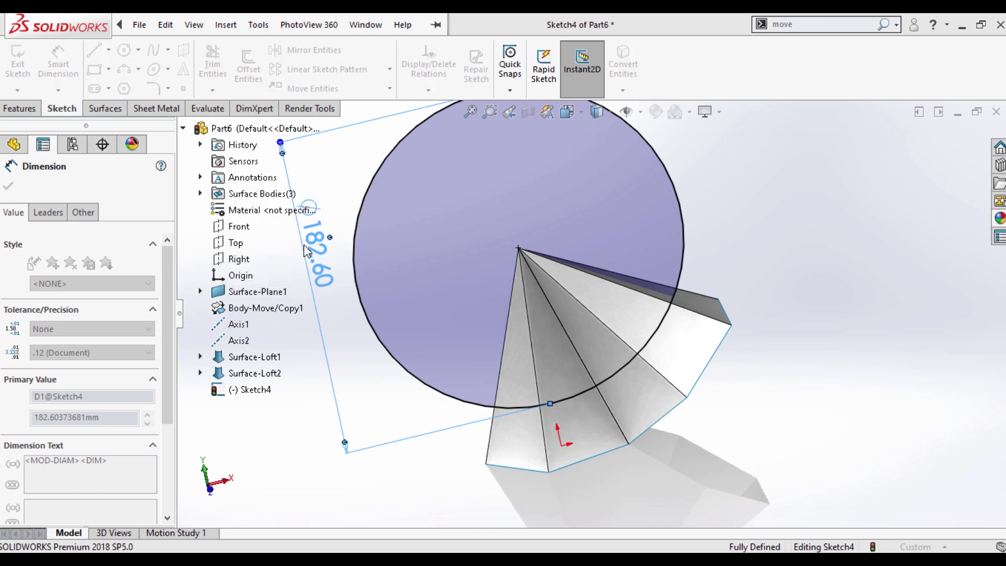
Step: Add centerlines from the circle's left point to the centre and down to its bottom
mouse_move(502, 283)
middle_mouse_down()
mouse_move(489, 287)
mouse_move(517, 206)
mouse_move(498, 197)
mouse_move(479, 250)
mouse_move(490, 246)
middle_mouse_up()
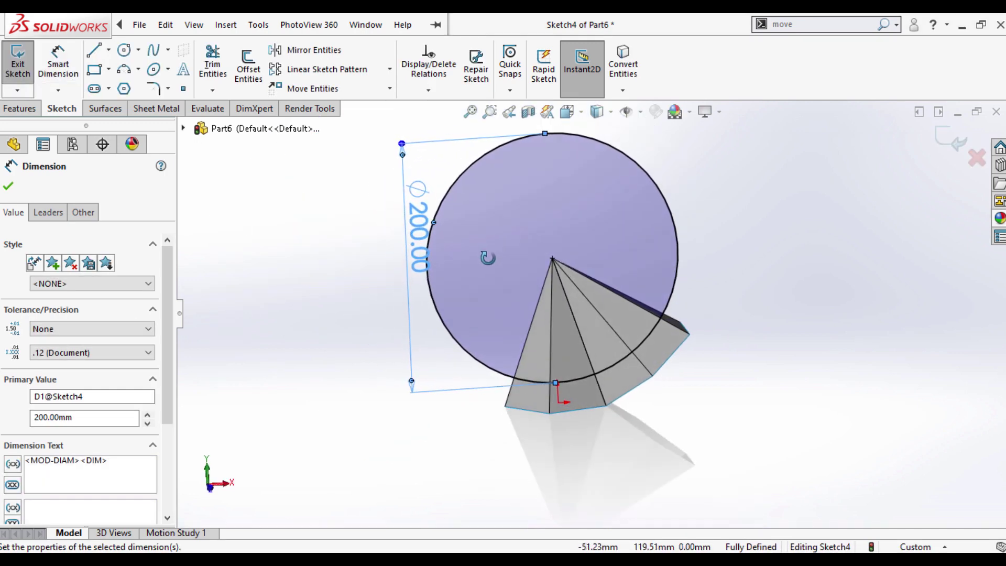
left_click(109, 50)
left_click(130, 86)
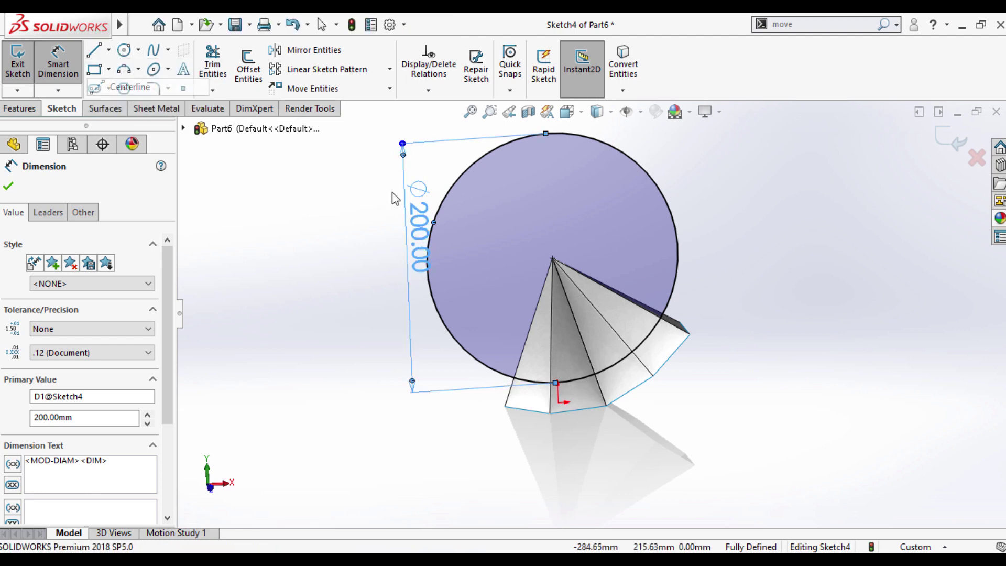
left_click(427, 266)
left_click(553, 258)
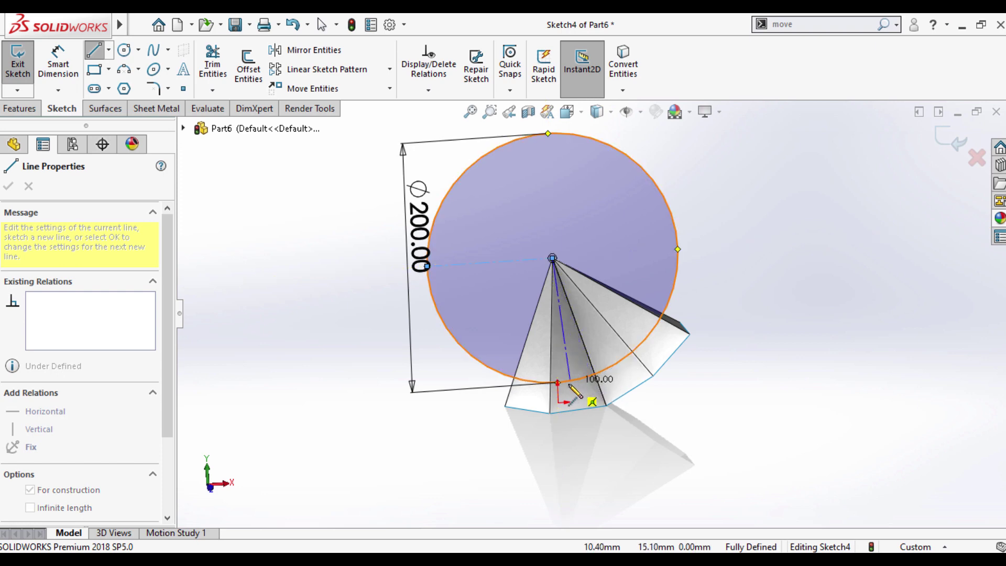
left_click(558, 382)
right_click(329, 305)
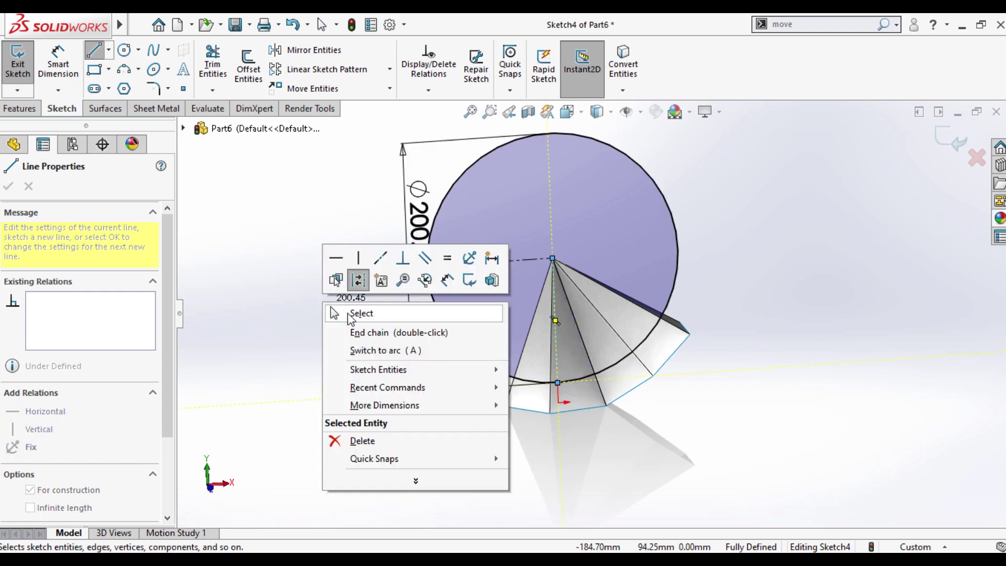
left_click(350, 317)
Step: Trim away the circle's top and right portions, leaving a quarter arc
left_click(58, 63)
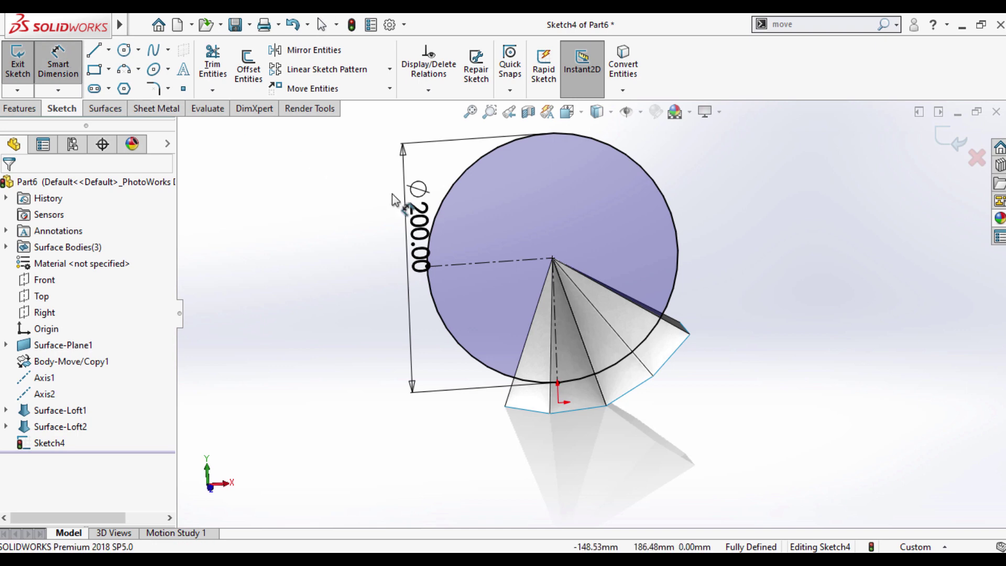
left_click(214, 59)
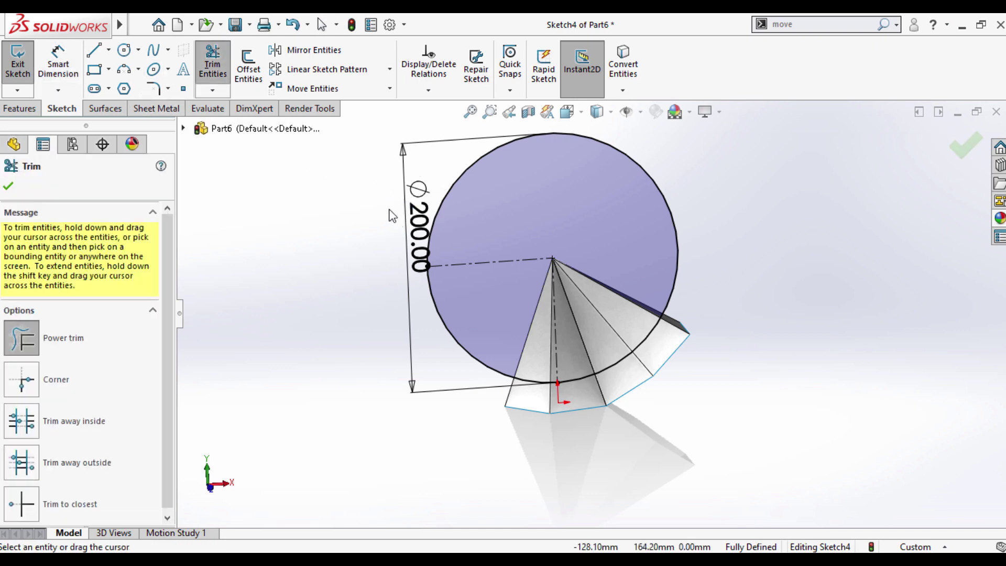
left_click_drag(394, 208, 680, 211)
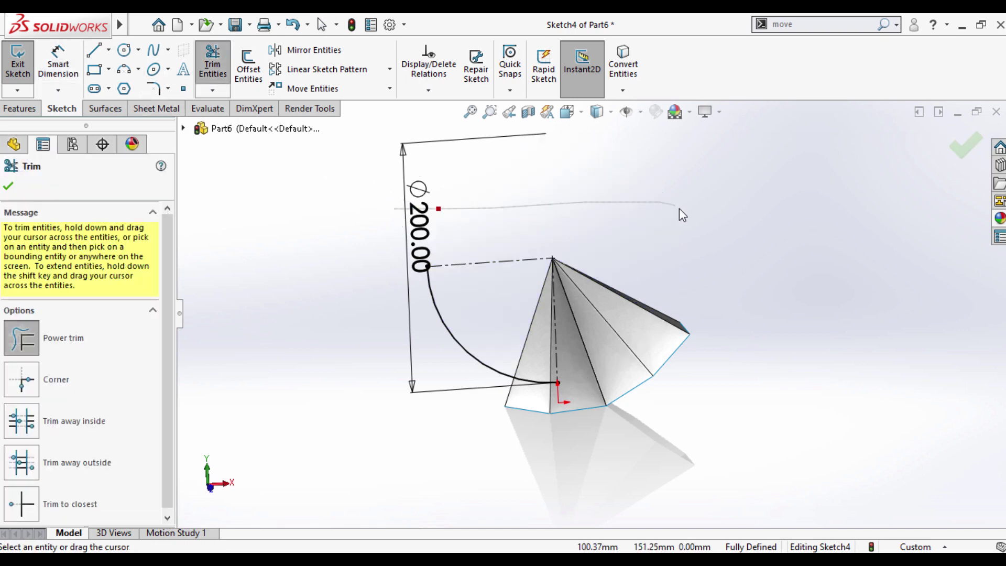
left_click(10, 183)
left_click(106, 109)
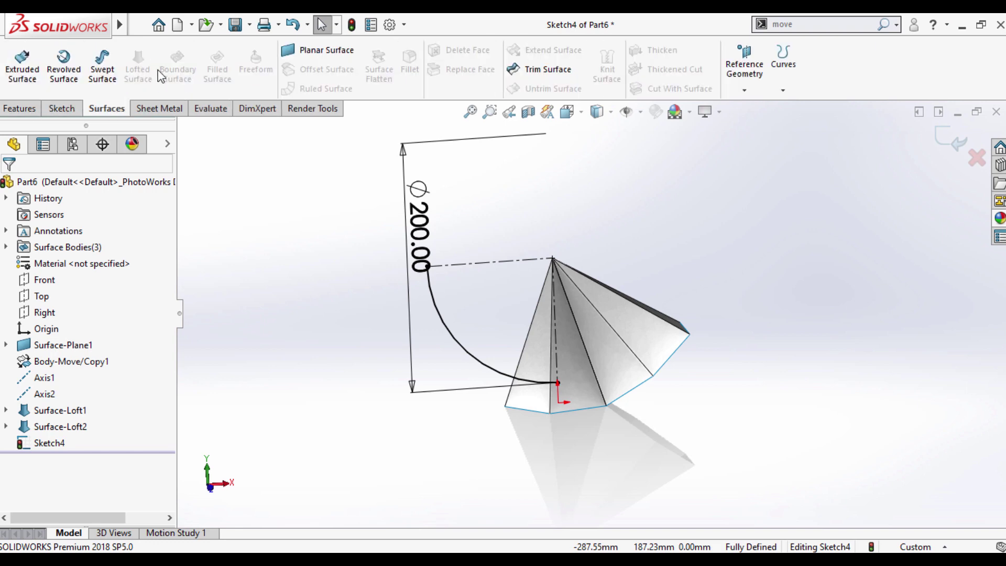
Step: Revolve the arc about the vertical centerline into hemisphere Surface-Revolve1
left_click(81, 83)
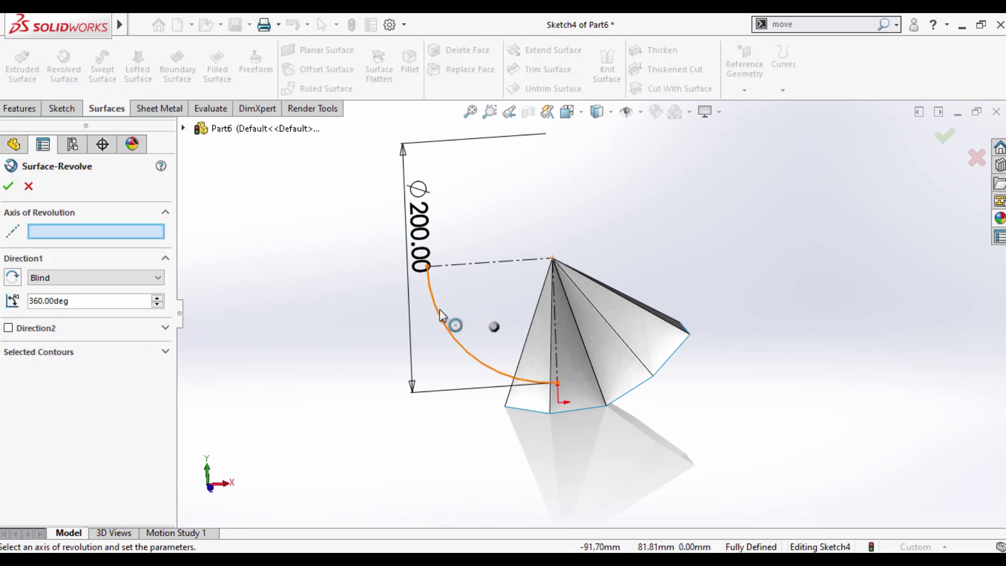
left_click(555, 311)
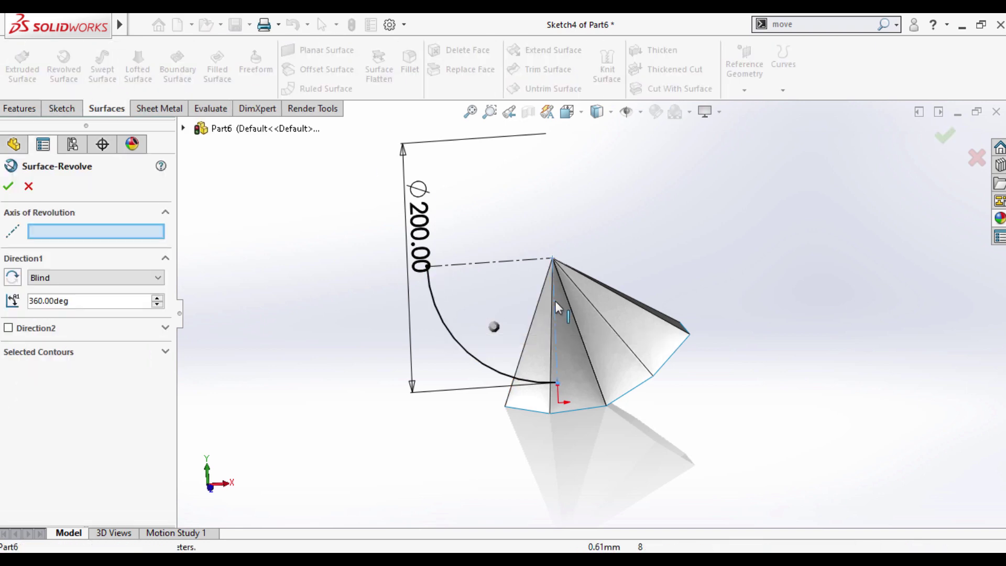
left_click(8, 186)
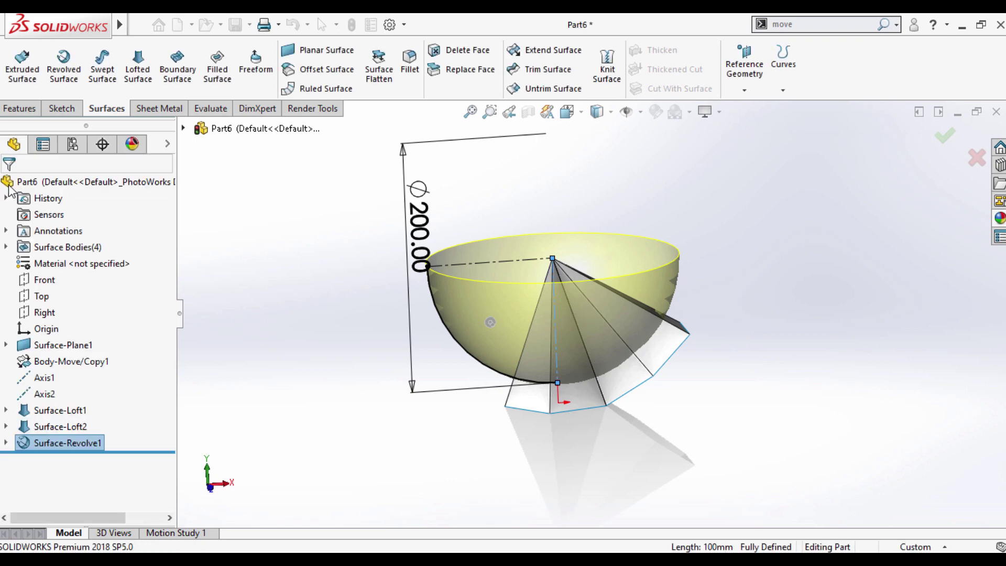
Step: Trim the hemisphere with Surface-Loft1, keeping the patch inside the cone
left_click(772, 281)
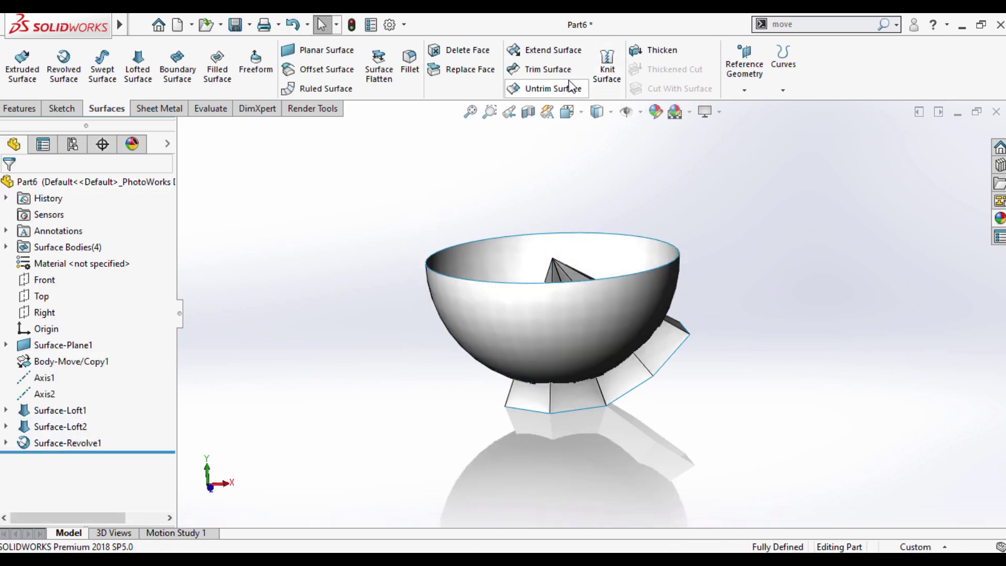
left_click(548, 69)
scroll(647, 225, "down", 3)
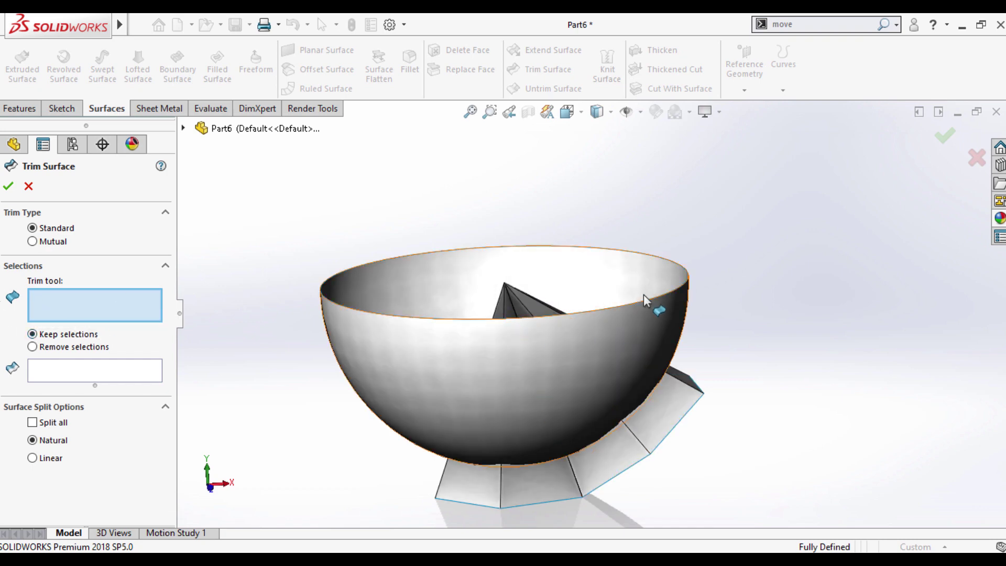
middle_click_drag(613, 297, 624, 360)
left_click(559, 397)
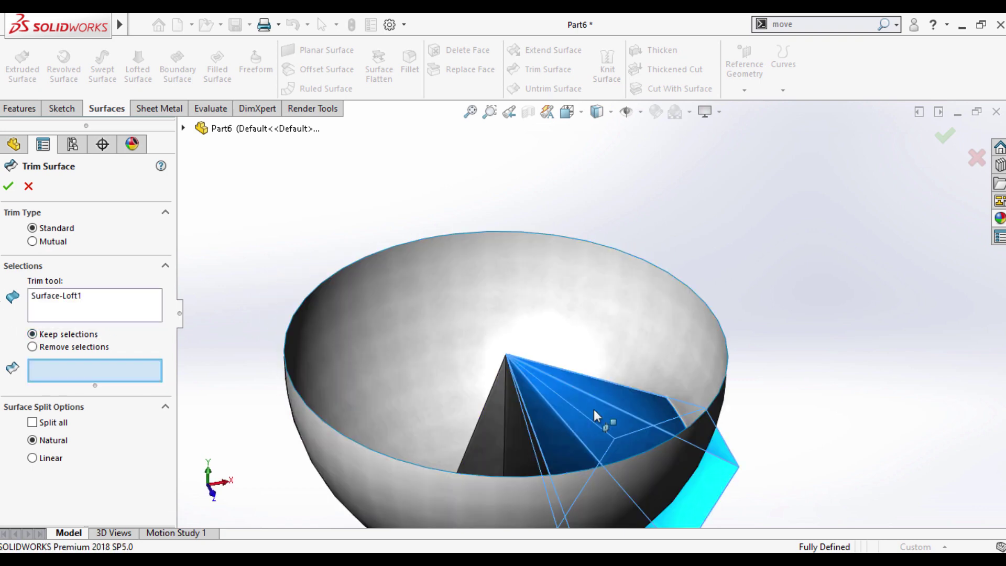
middle_click_drag(593, 409, 523, 318)
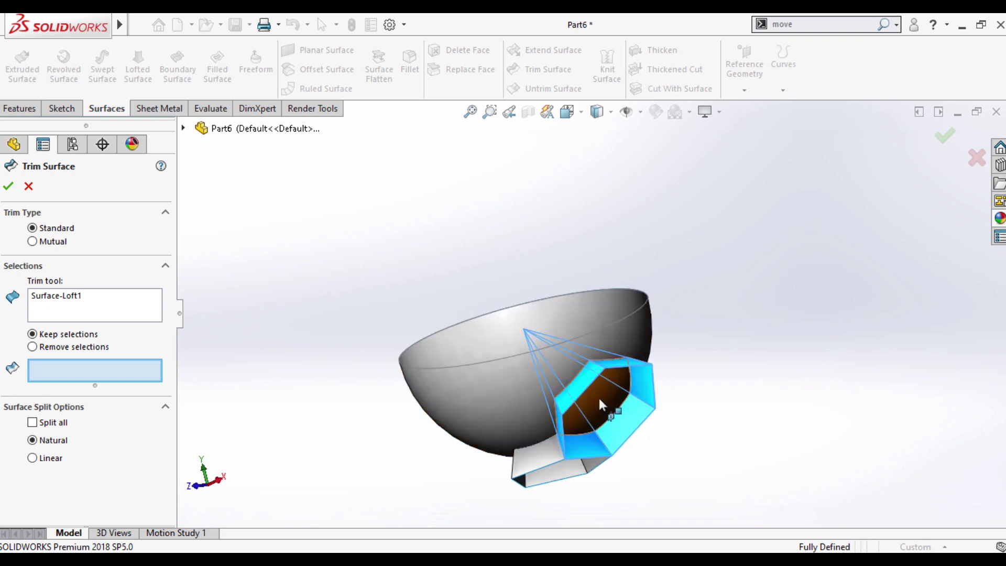
left_click(598, 395)
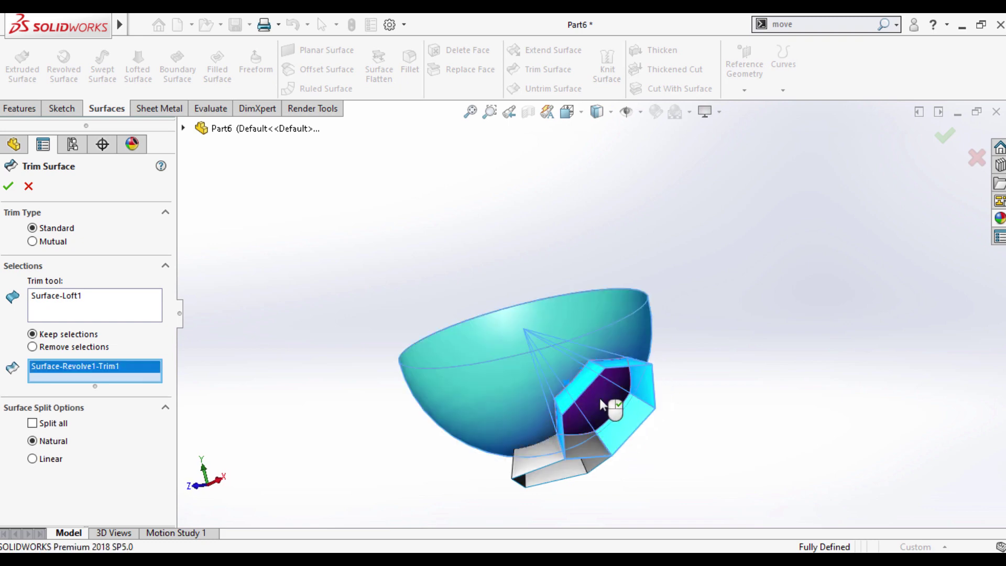
left_click(9, 188)
Step: Hide Surface-Loft1 and bring up the Front plane's context menu
middle_click_drag(596, 382, 570, 363)
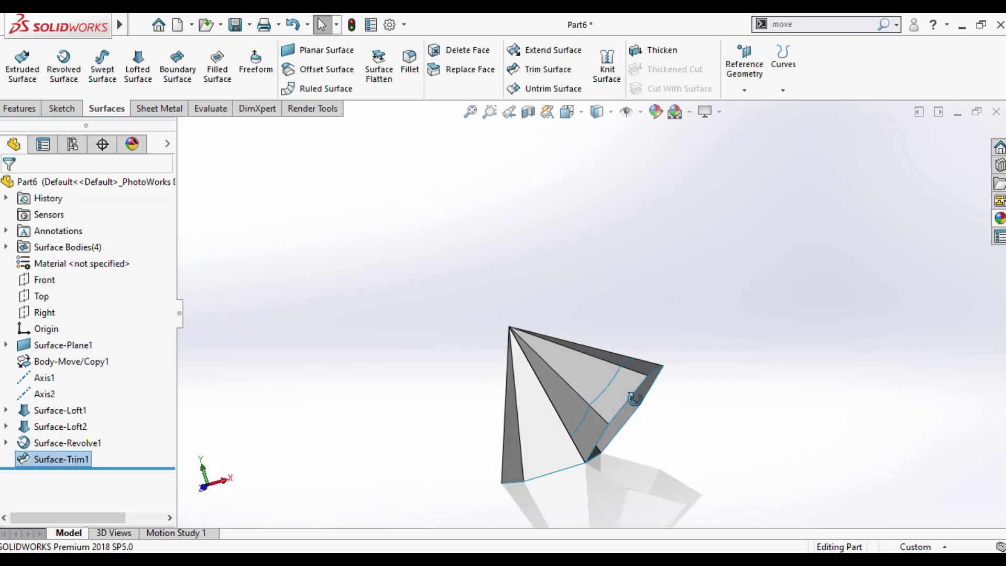
right_click(570, 364)
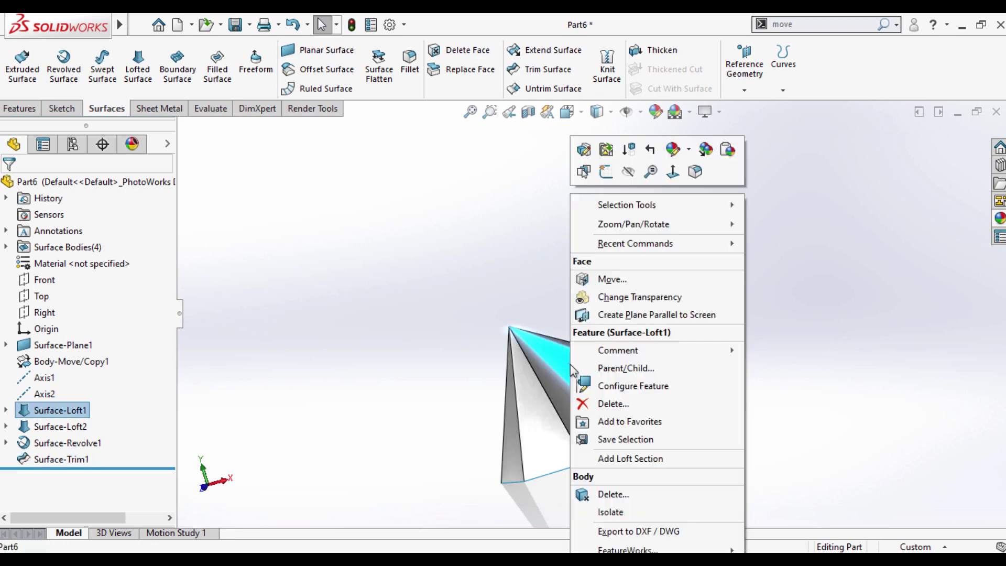
left_click(629, 172)
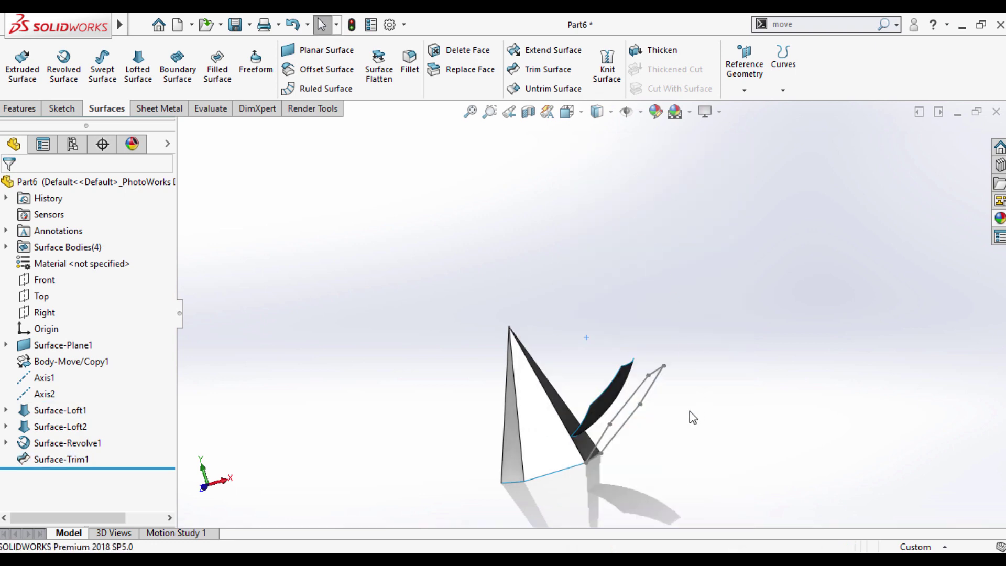
middle_click_drag(718, 433, 715, 406)
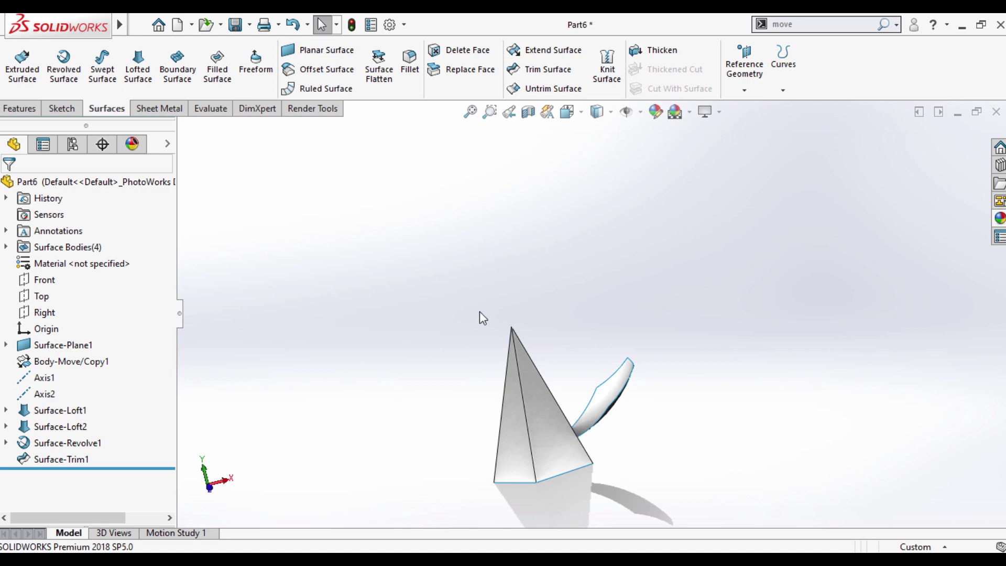
key("ctrl+Right")
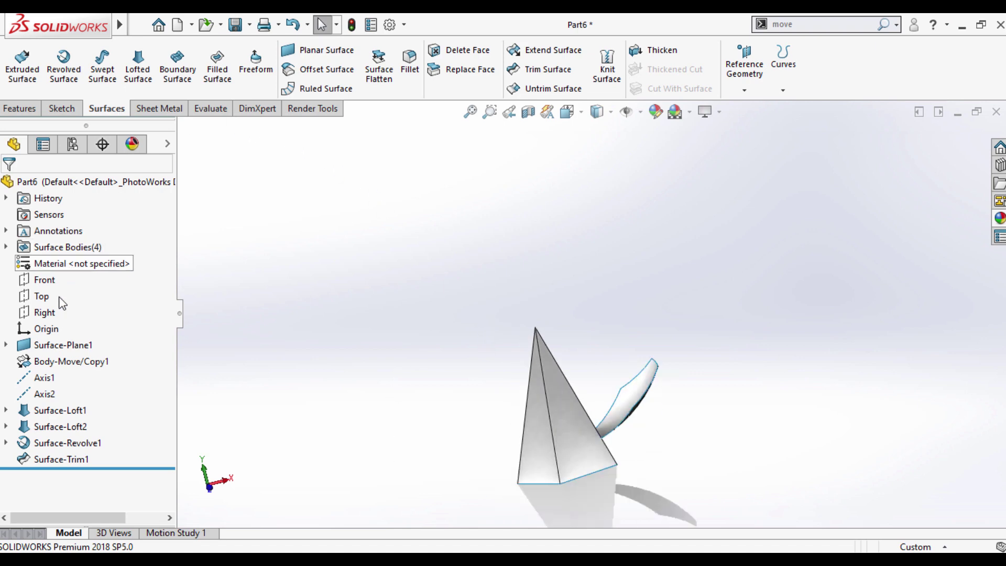
right_click(42, 279)
Step: Start Sketch5 on Front with a 200 mm-diameter circle centred on the pyramid apex
left_click(61, 261)
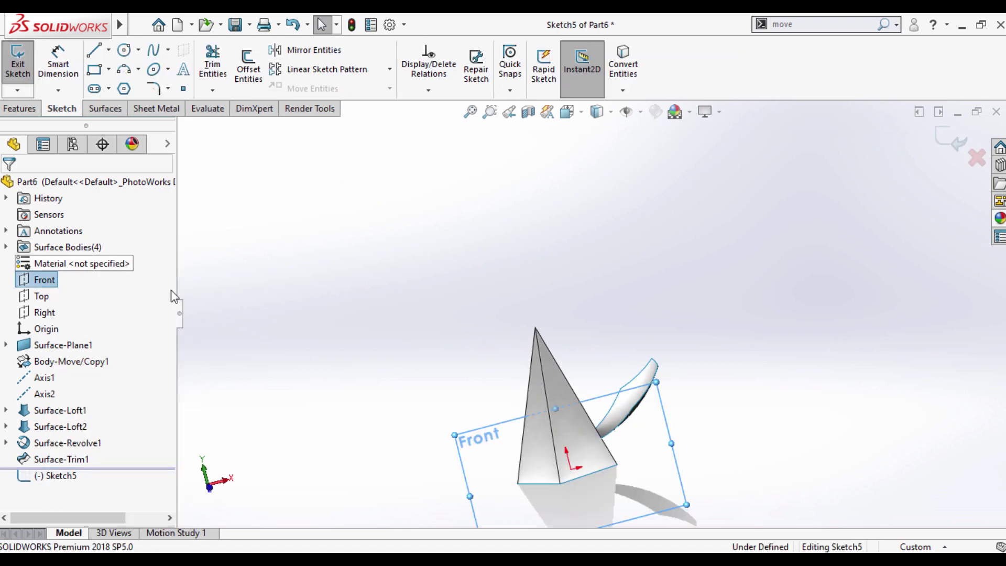
left_click(124, 51)
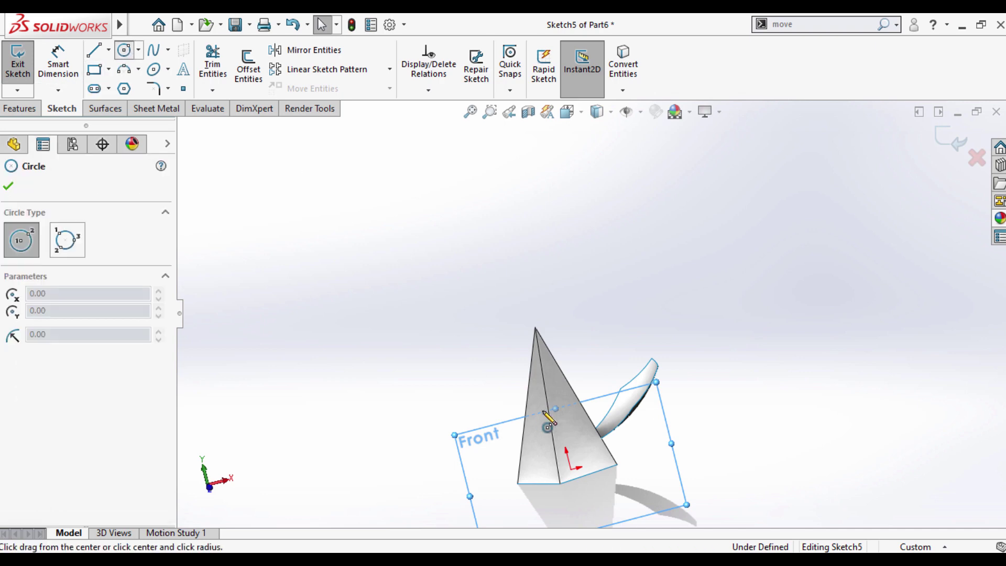
left_click(535, 329)
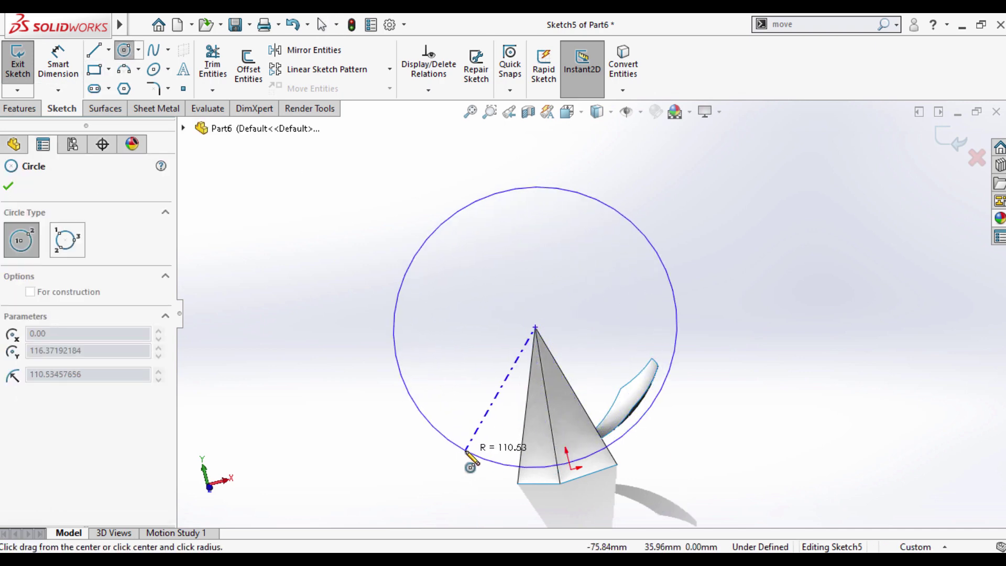
left_click(463, 450)
key("Escape")
key("d")
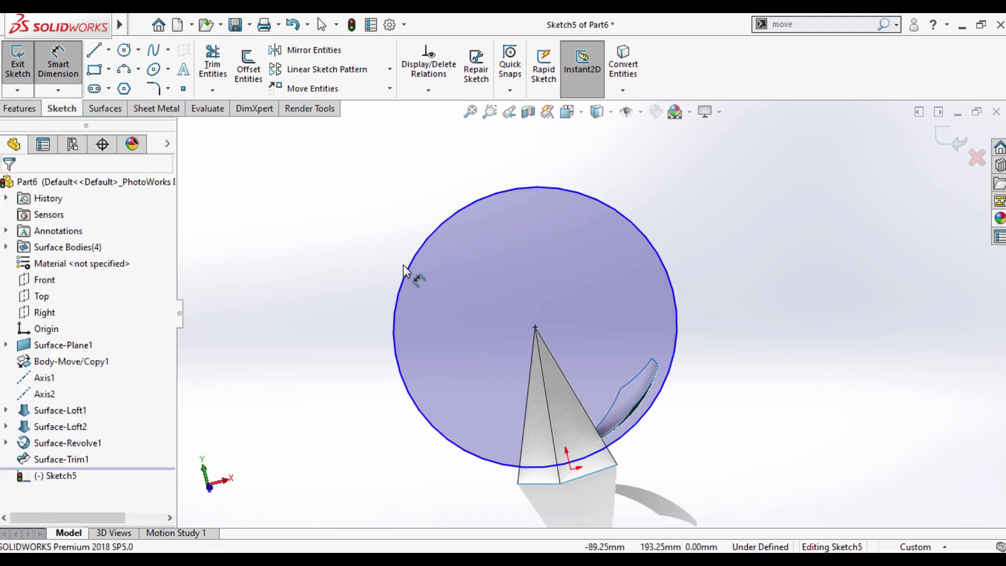
left_click(412, 274)
left_click(355, 307)
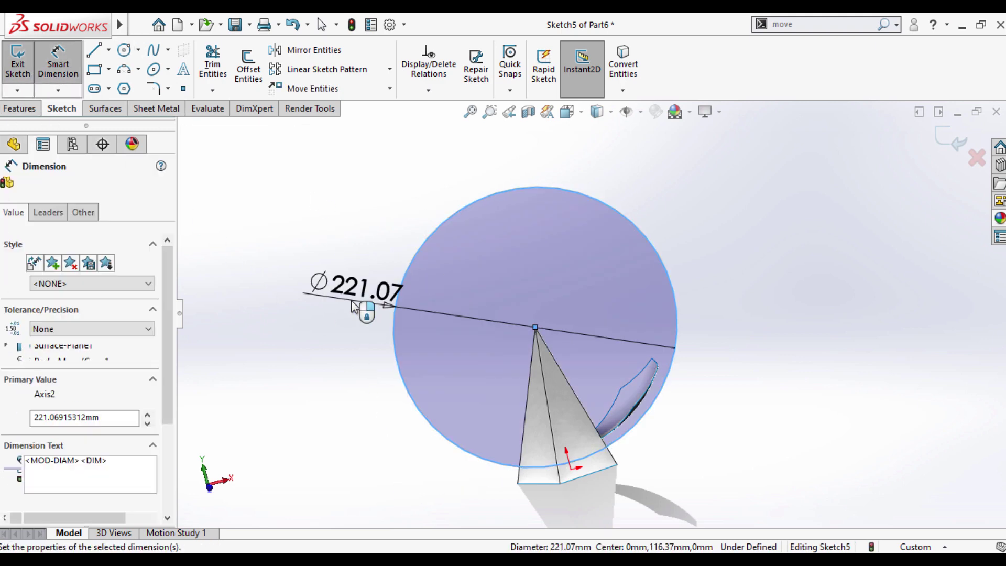
type("200")
key("Return")
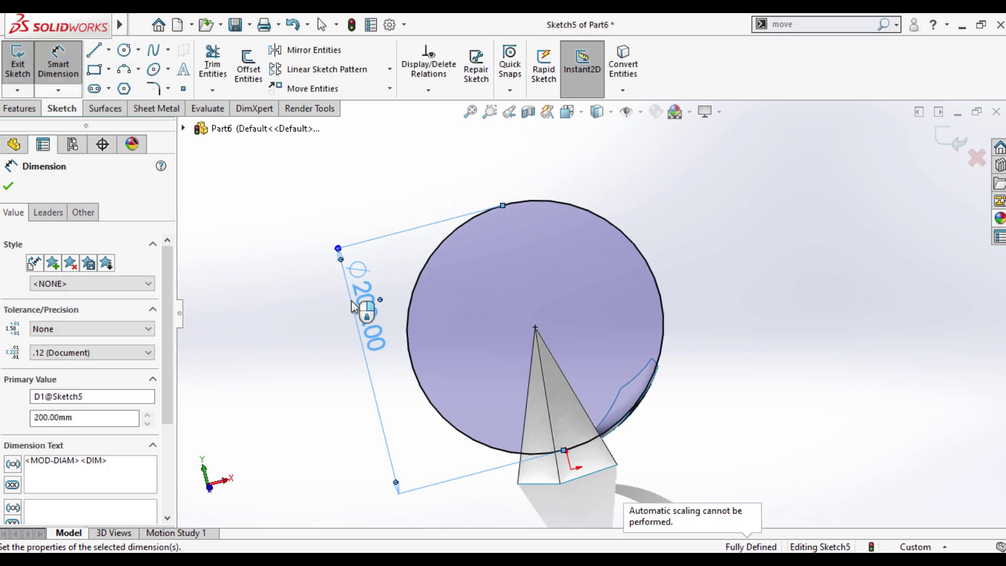
Step: Add two centrelines from the circle's left edge through the centre to its lower edge
left_click(108, 50)
left_click(128, 86)
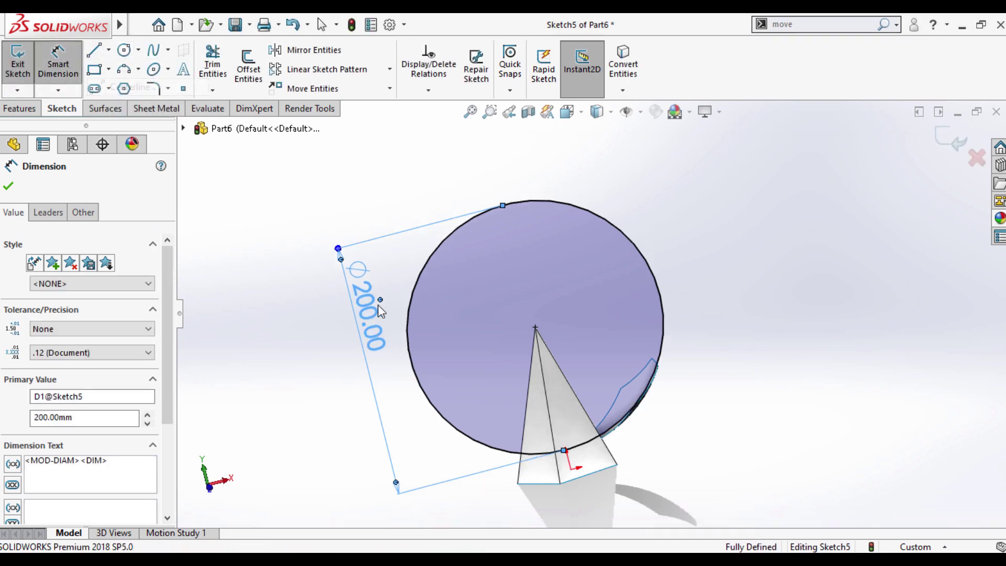
left_click(410, 360)
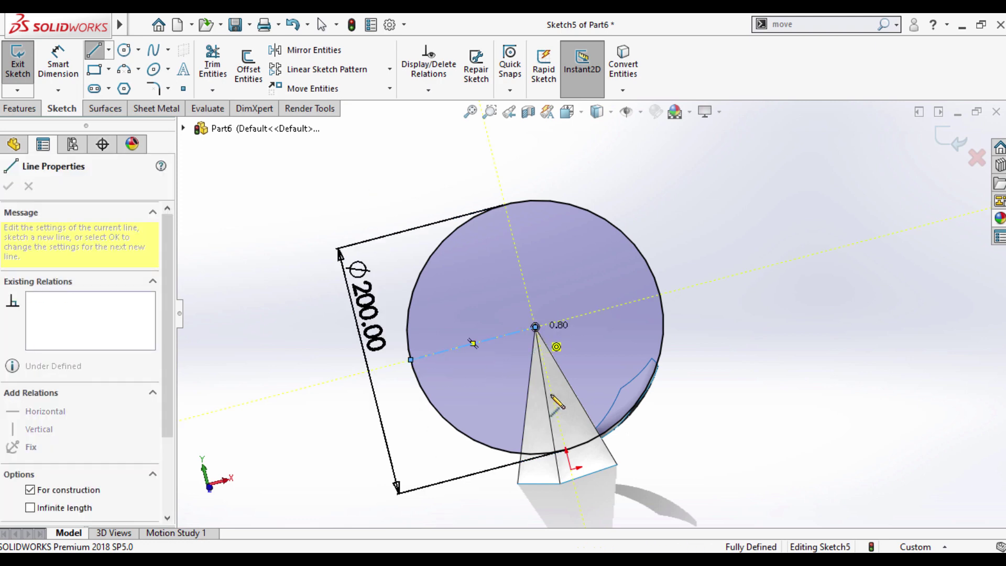
left_click(535, 327)
left_click(566, 450)
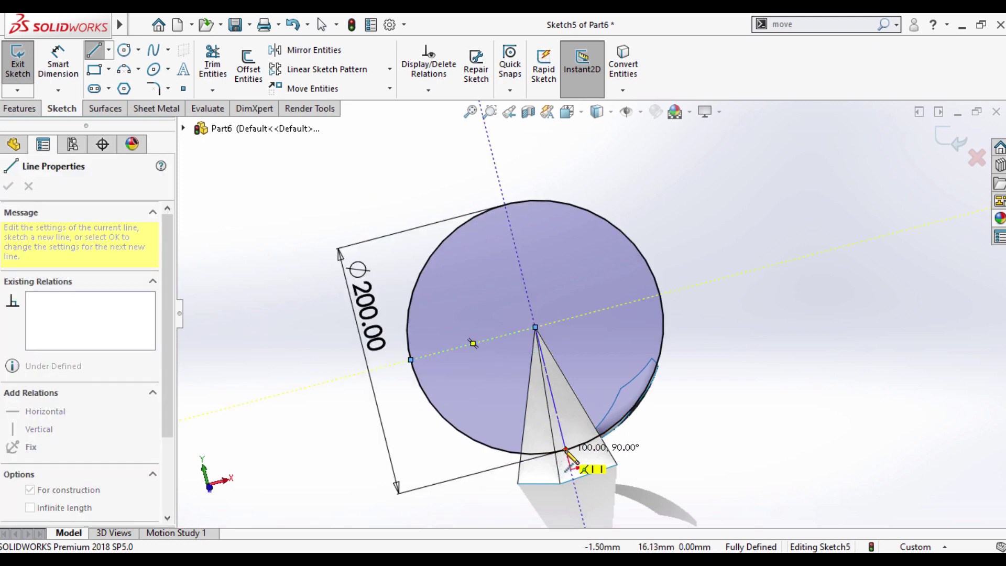
right_click(733, 234)
left_click(747, 266)
key("Escape")
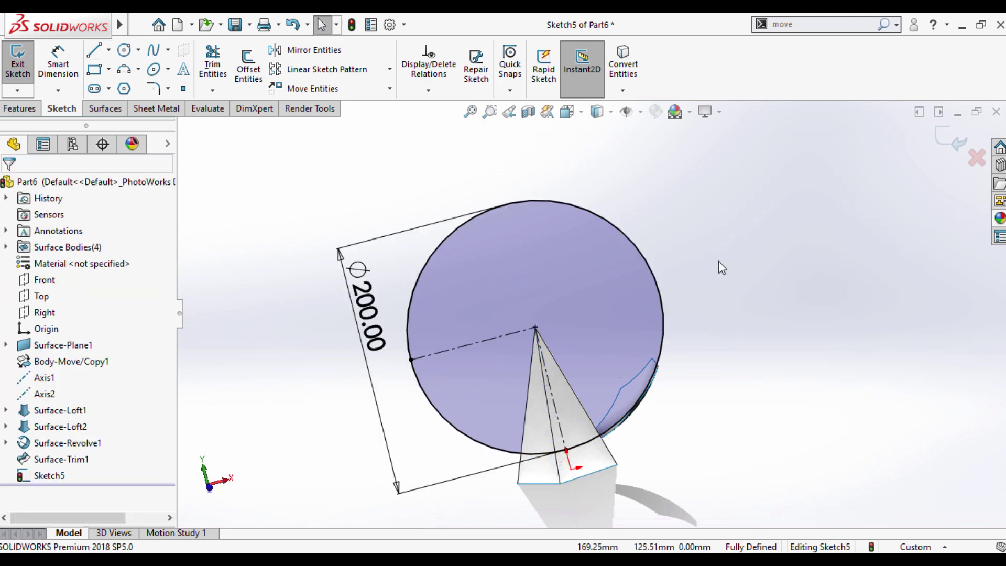
Step: Trim away the circle's upper arc
left_click(212, 64)
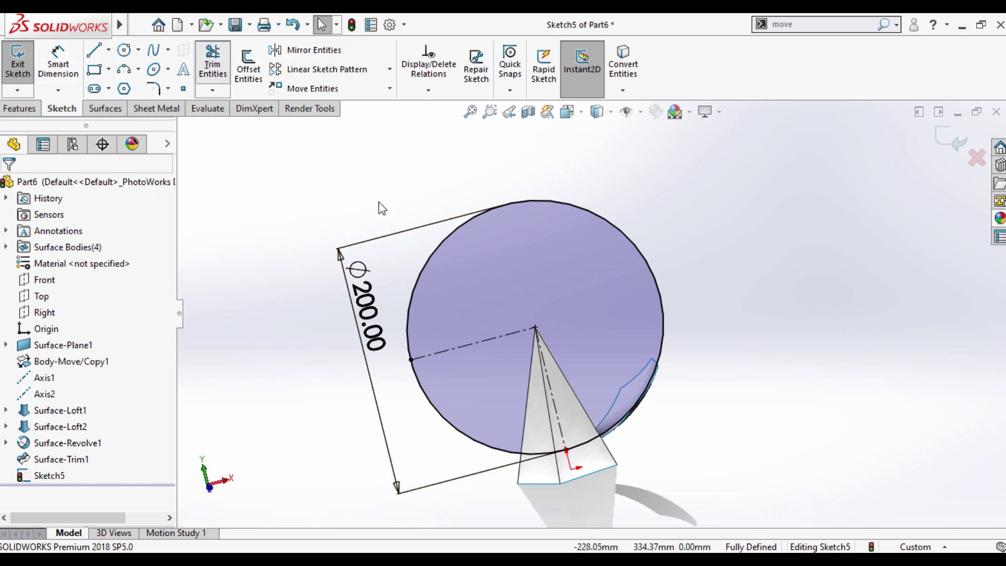
left_click_drag(406, 256, 630, 294)
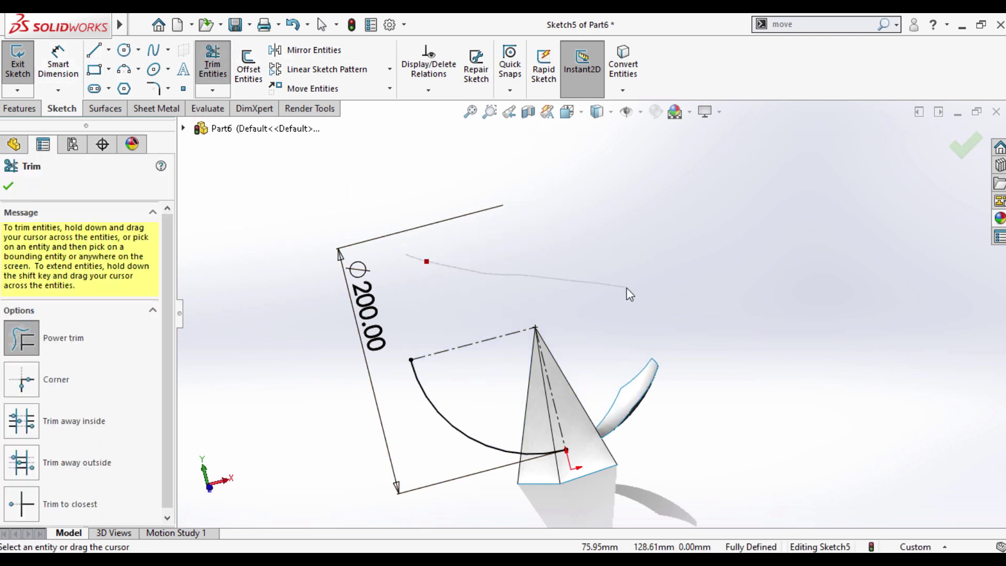
left_click(9, 186)
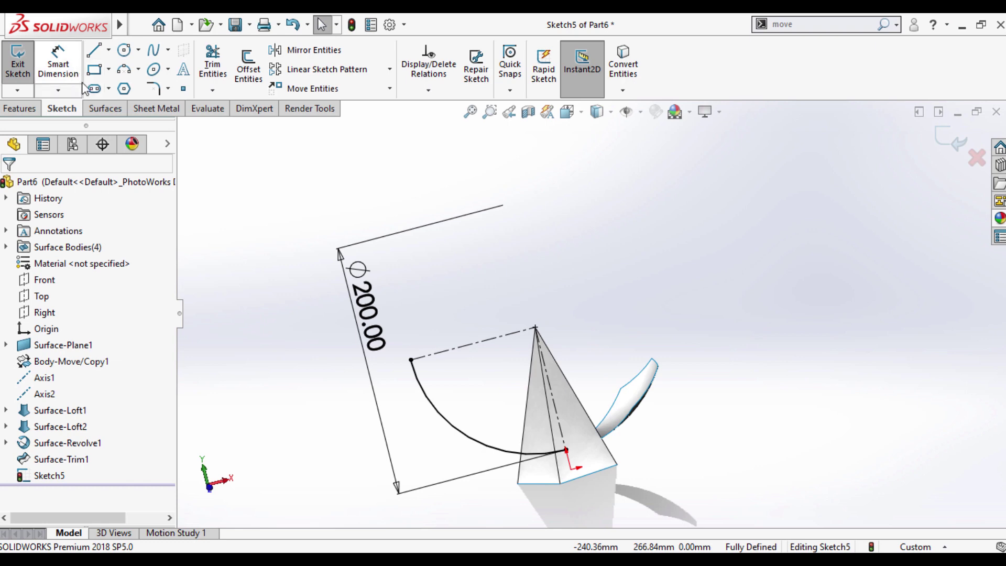
Step: Revolve Sketch5's arc about centreline Line2 into bowl surface Surface-Revolve2
left_click(95, 110)
left_click(62, 67)
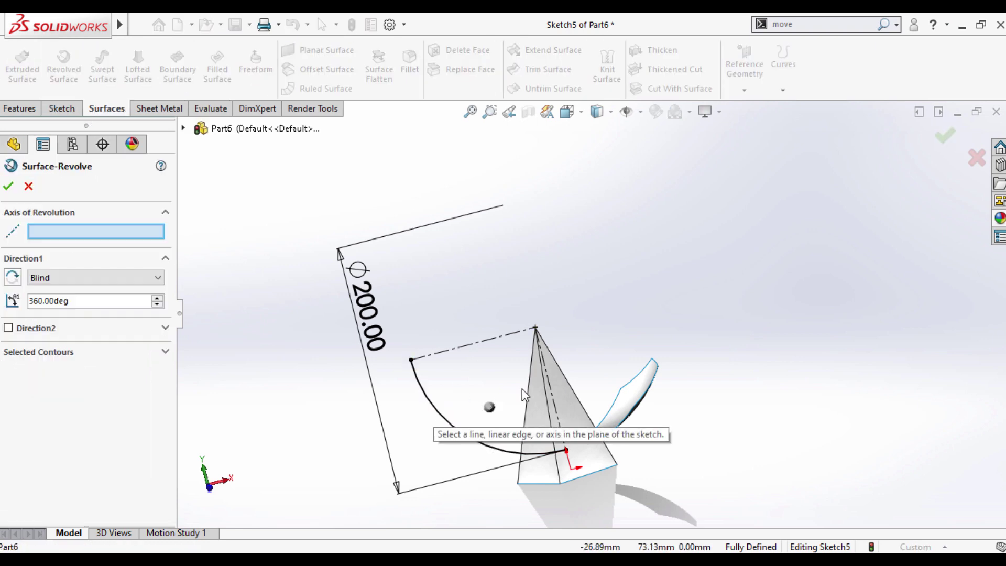
left_click(552, 397)
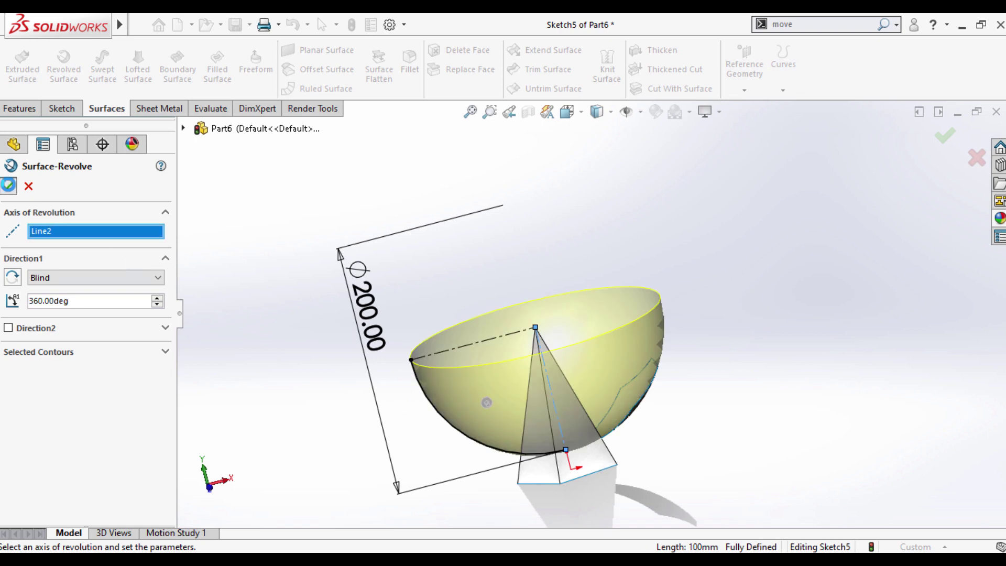
key("Return")
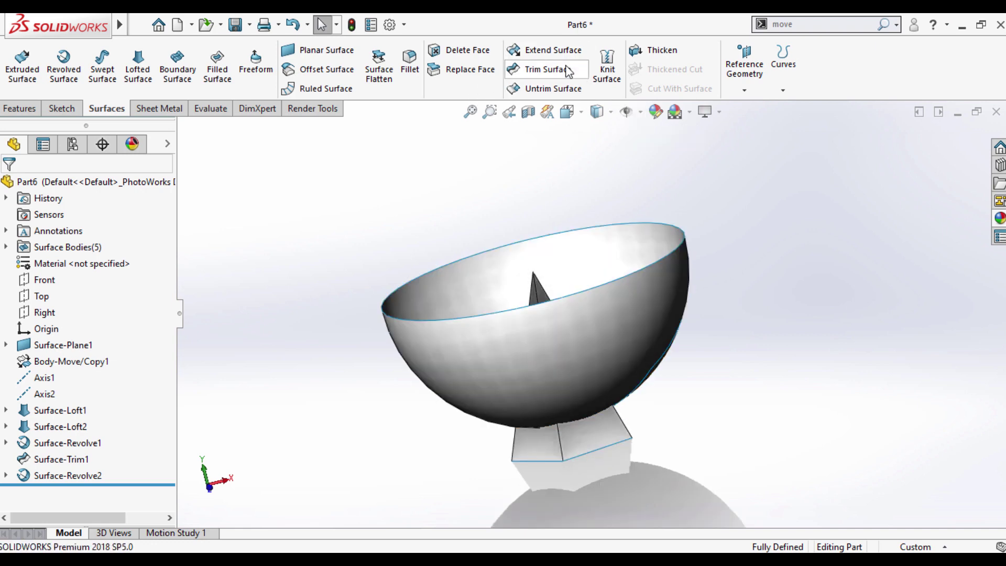
Step: Trim the bowl with Surface-Loft2, keeping the patch inside the pyramid as Surface-Trim2
left_click(548, 70)
middle_click_drag(592, 254, 600, 292)
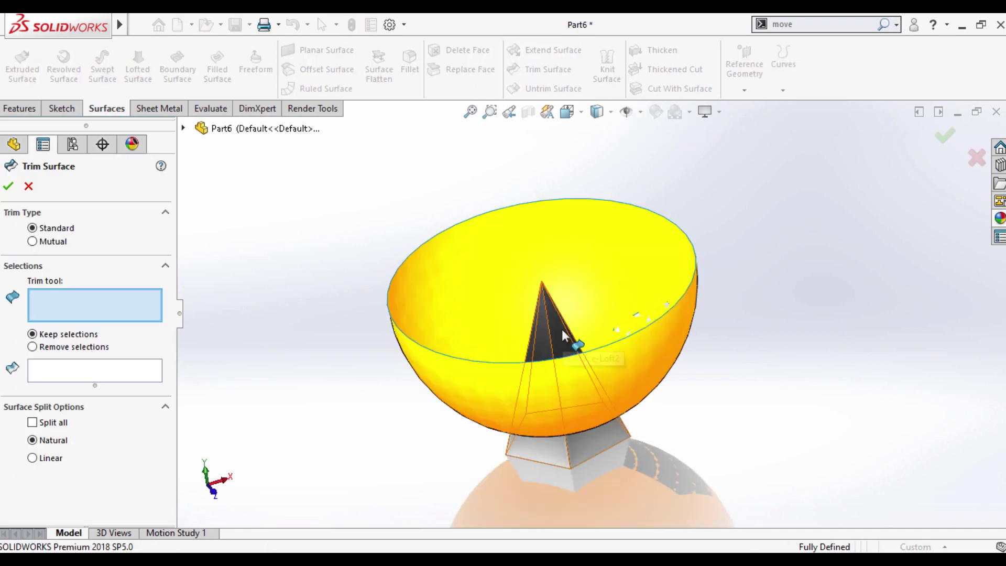
left_click(564, 335)
middle_click_drag(564, 336, 614, 440)
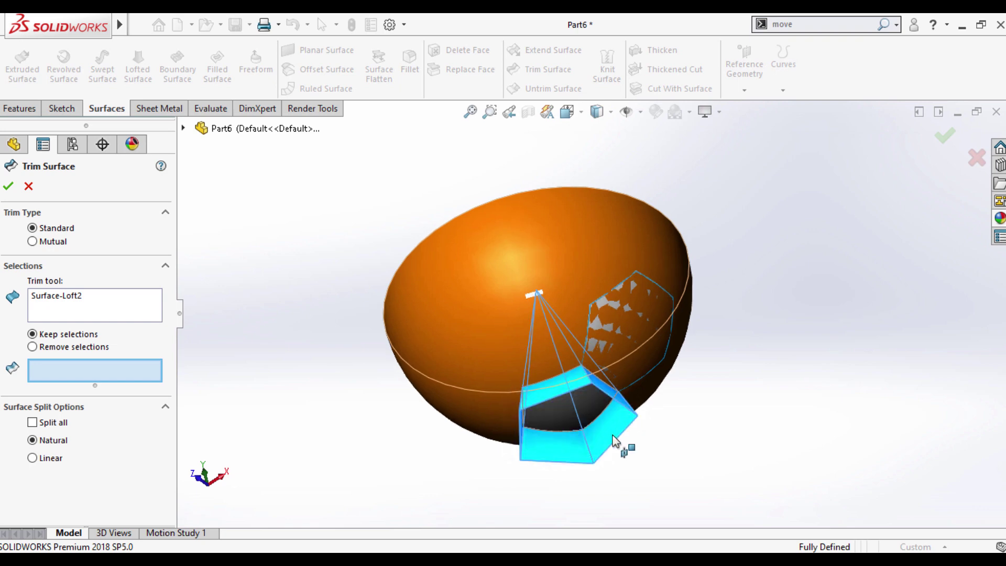
left_click(566, 417)
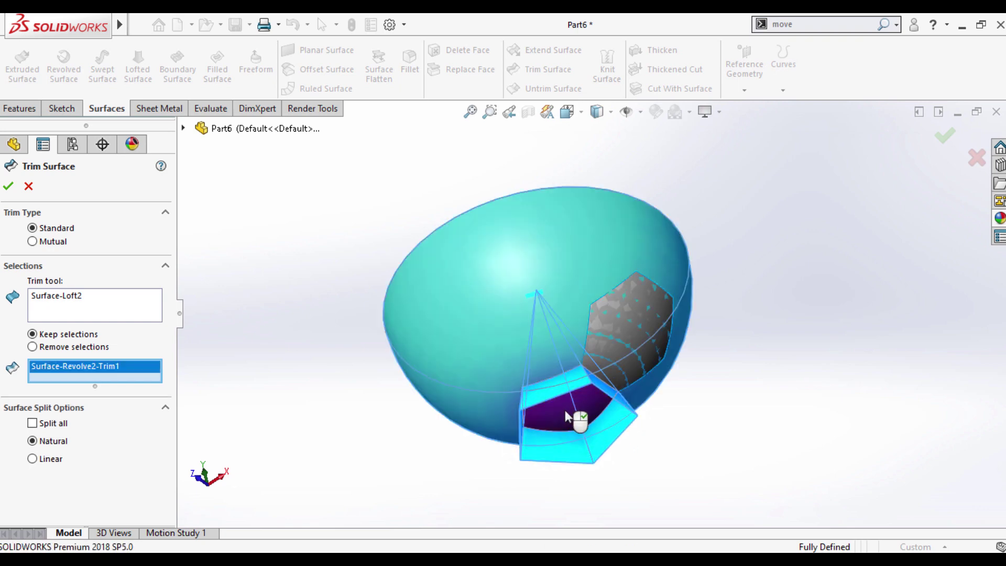
left_click(12, 186)
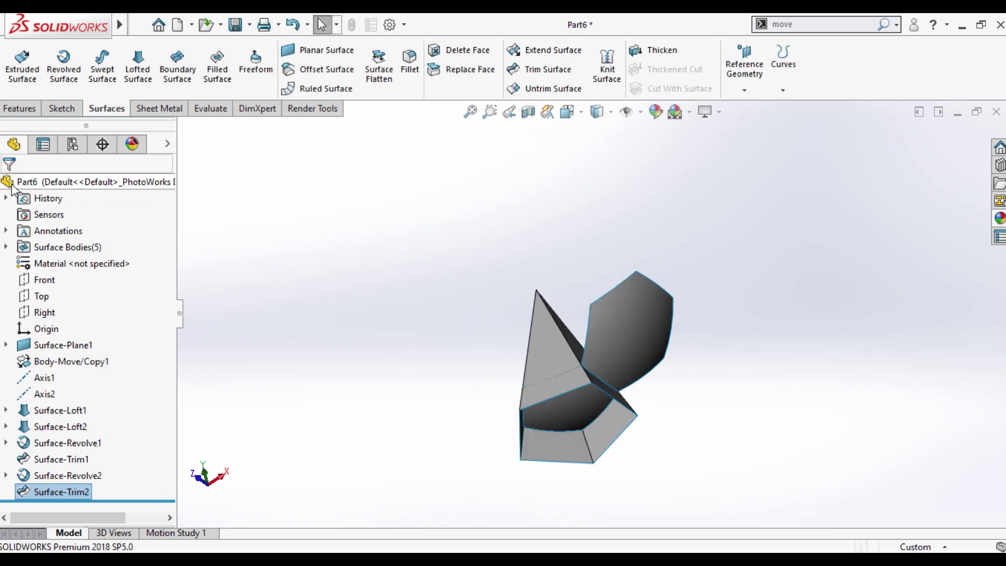
Step: Hide the pyramid surface and select the curved hexagon panel
right_click(542, 356)
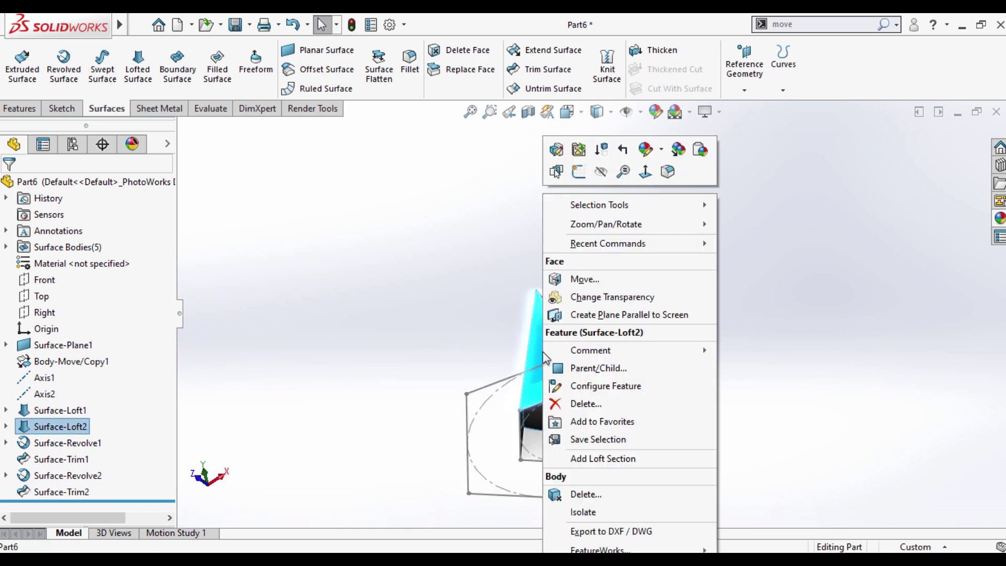
key("Escape")
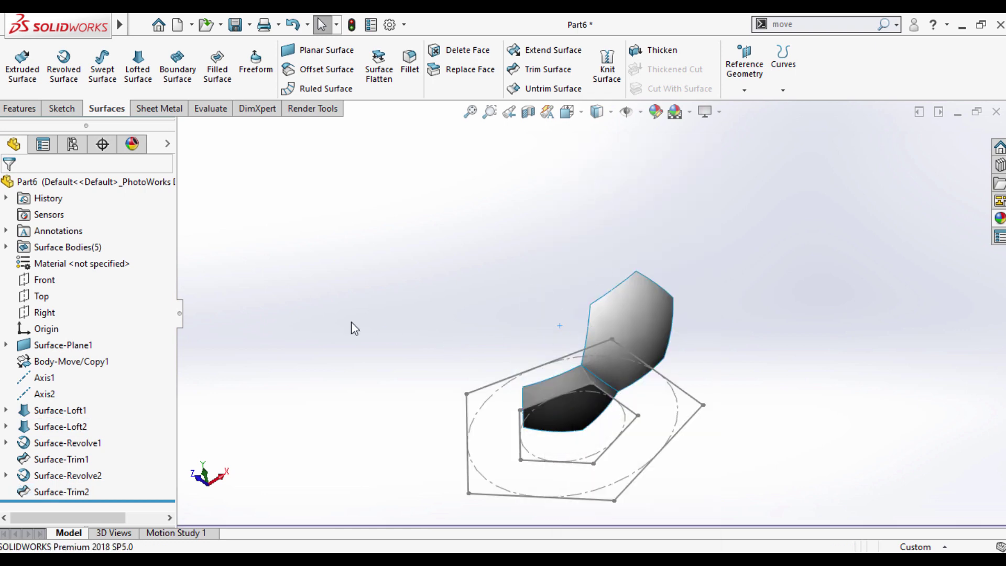
middle_click_drag(485, 369, 452, 293)
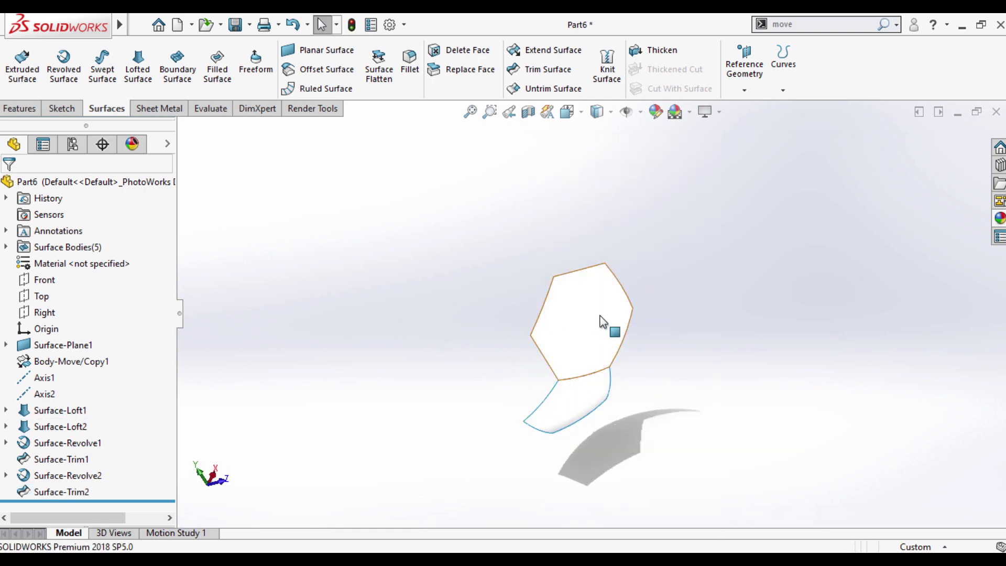
middle_click_drag(611, 328, 557, 323)
left_click(549, 306)
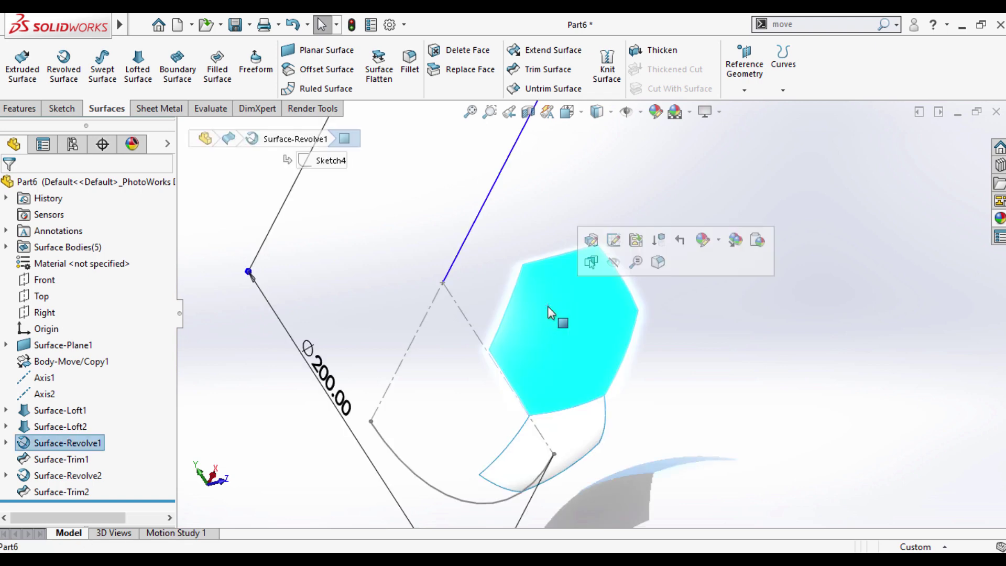
Step: Thicken the hexagon patch Surface-Trim1 into a 2 mm solid panel (Thicken1)
left_click(653, 52)
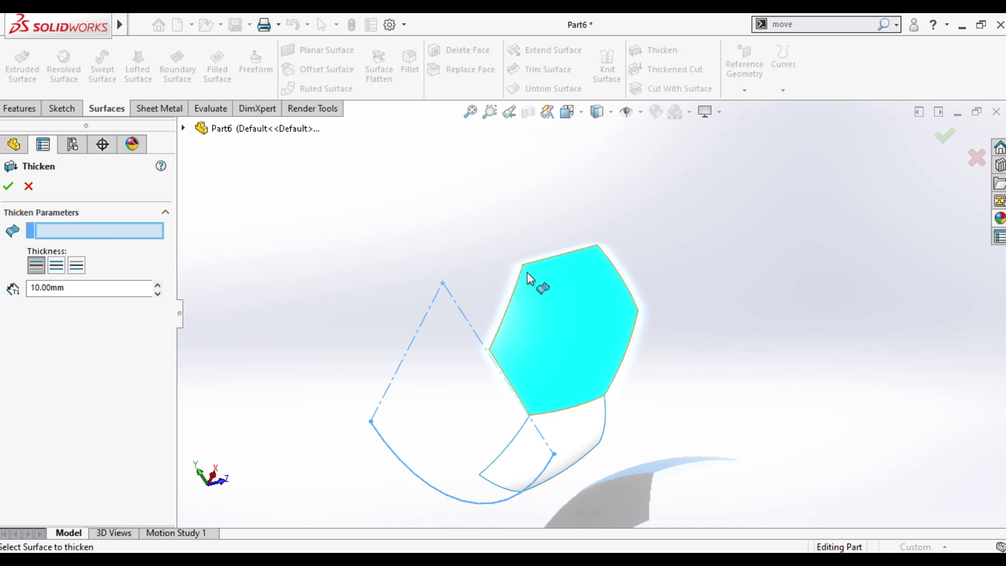
left_click(555, 302)
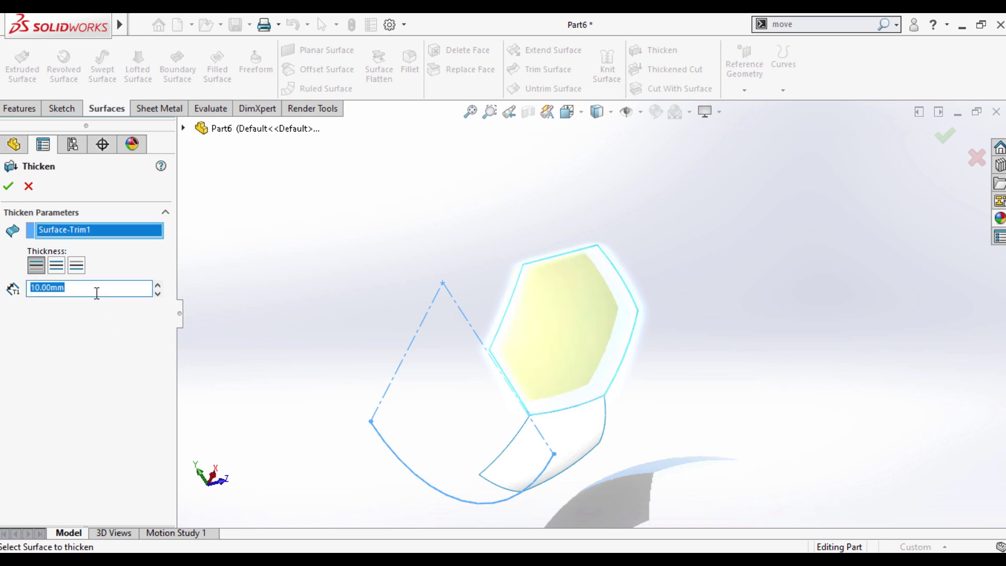
key("Return")
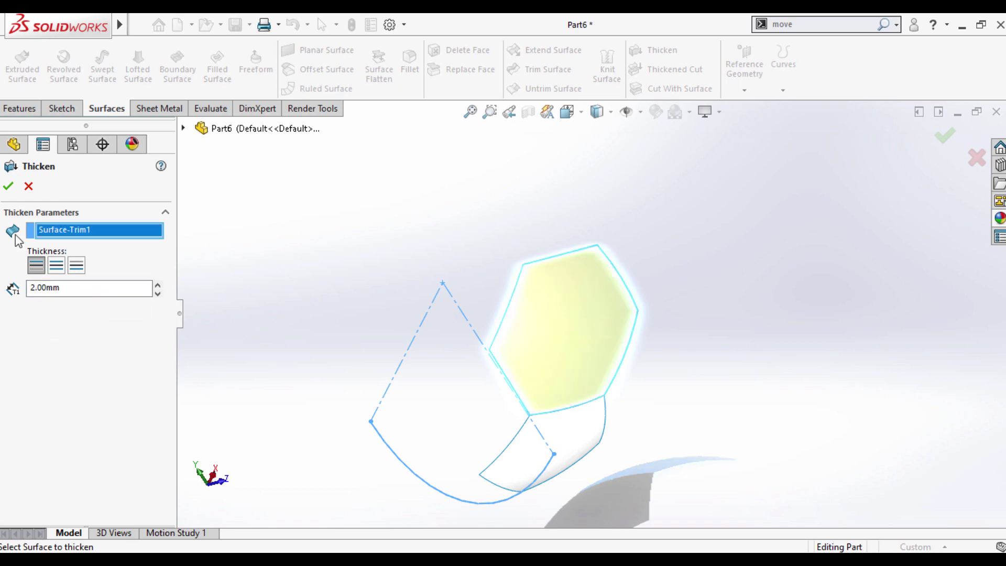
left_click(11, 188)
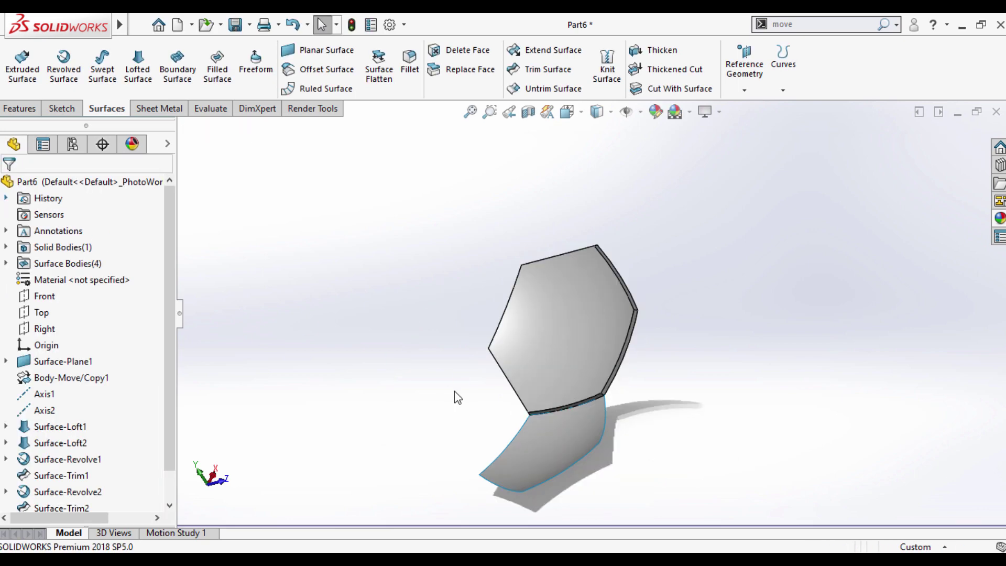
mouse_move(455, 397)
middle_mouse_down()
mouse_move(355, 391)
mouse_move(640, 355)
middle_mouse_up()
Step: Fillet the hexagon panel's outer face with a 10 mm radius
left_click(573, 333)
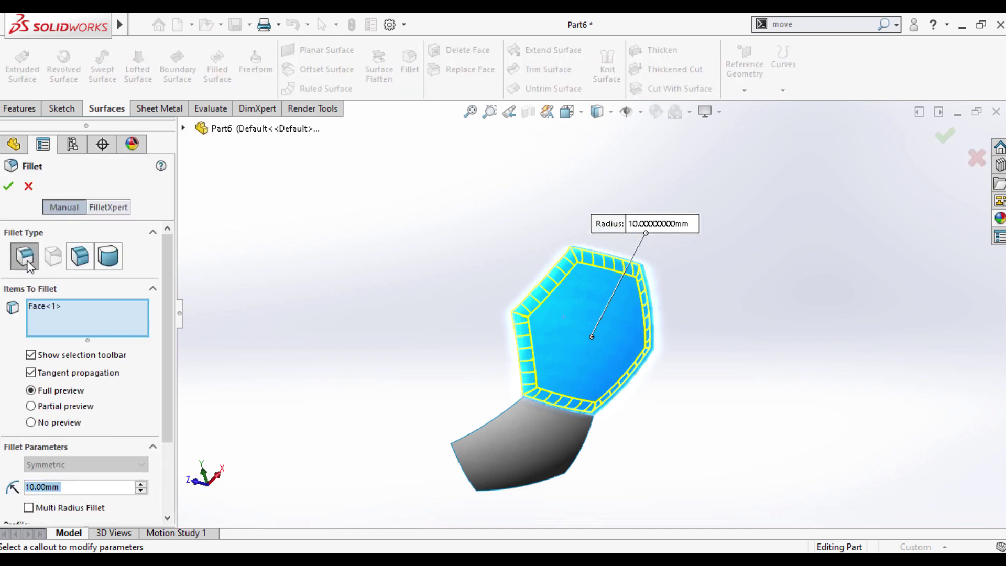
left_click(8, 187)
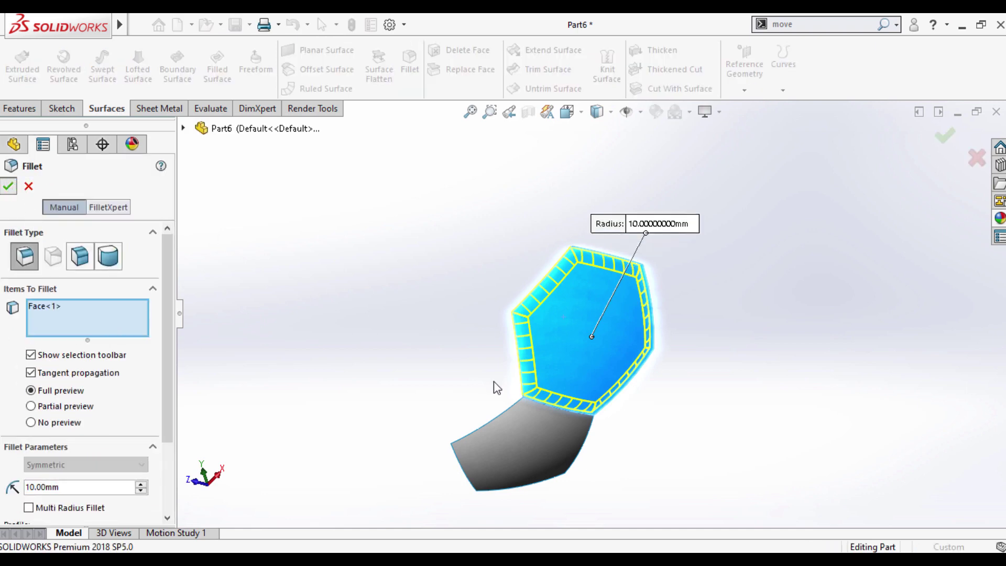
Step: Thicken the lower curved pentagon panel into a 2 mm solid (Thicken2)
scroll(540, 408, "down", 2)
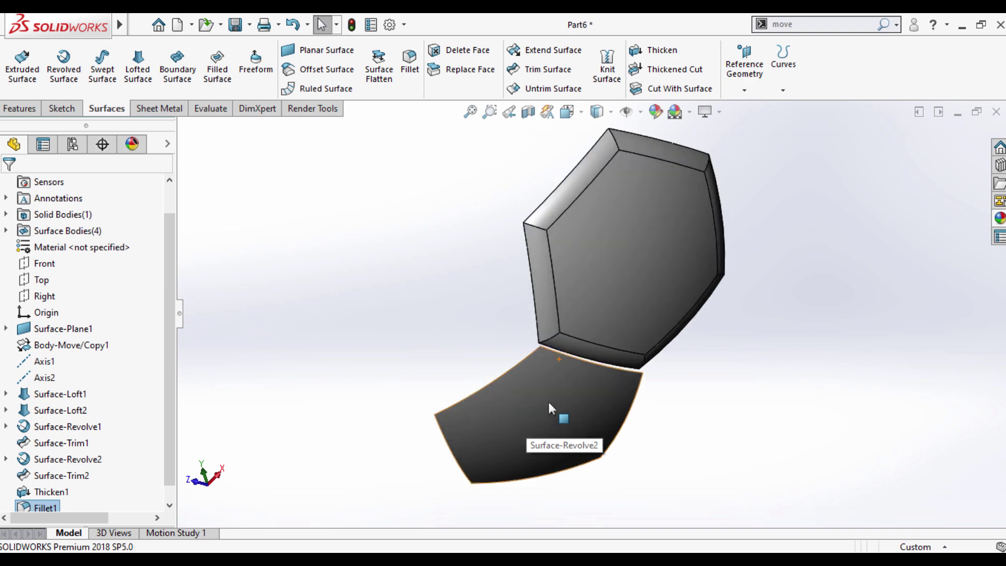
left_click(546, 397)
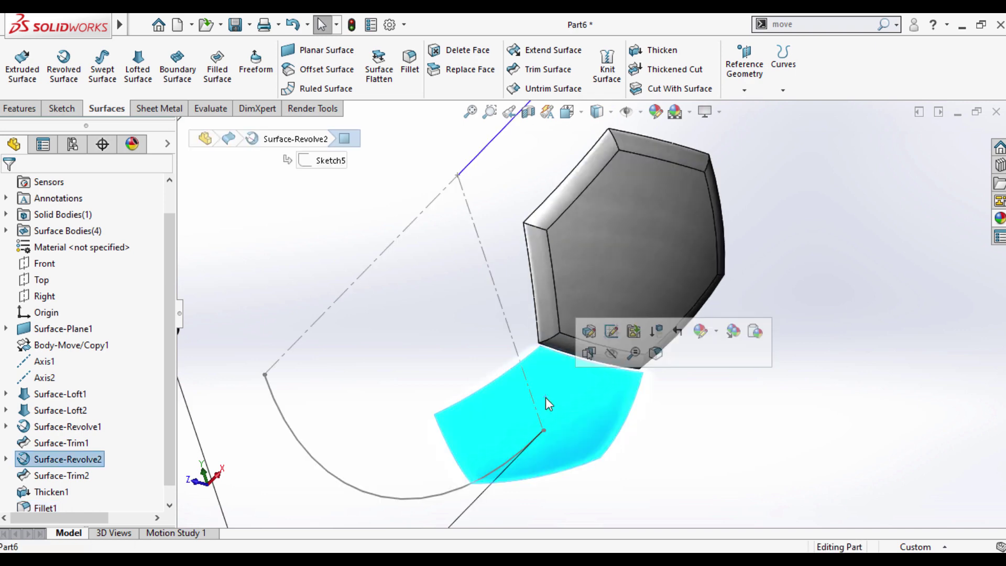
left_click(650, 51)
middle_click_drag(569, 266, 603, 277)
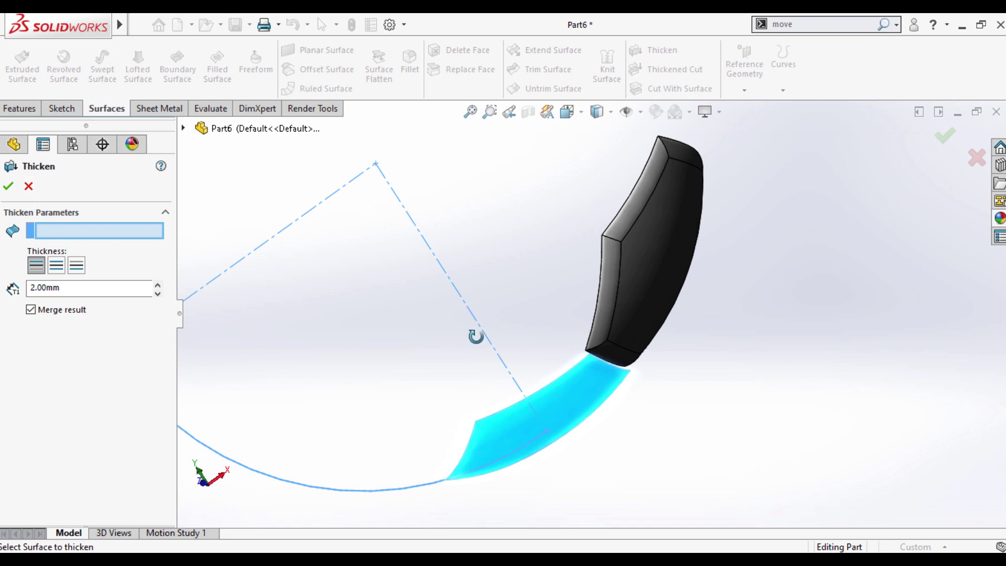
middle_click_drag(475, 336, 560, 432)
left_click(560, 431)
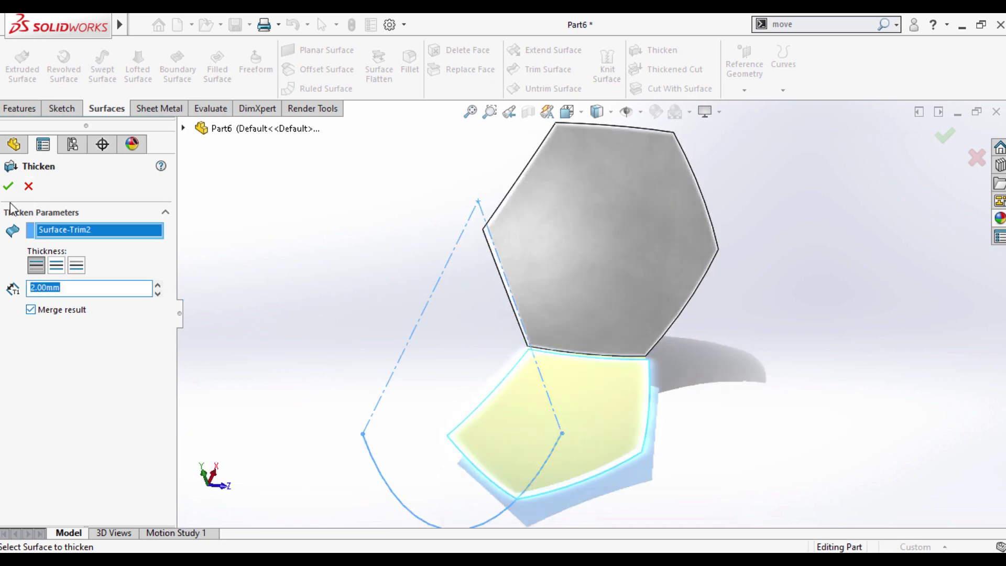
mouse_move(500, 329)
middle_mouse_down()
mouse_move(431, 281)
mouse_move(600, 388)
middle_mouse_up()
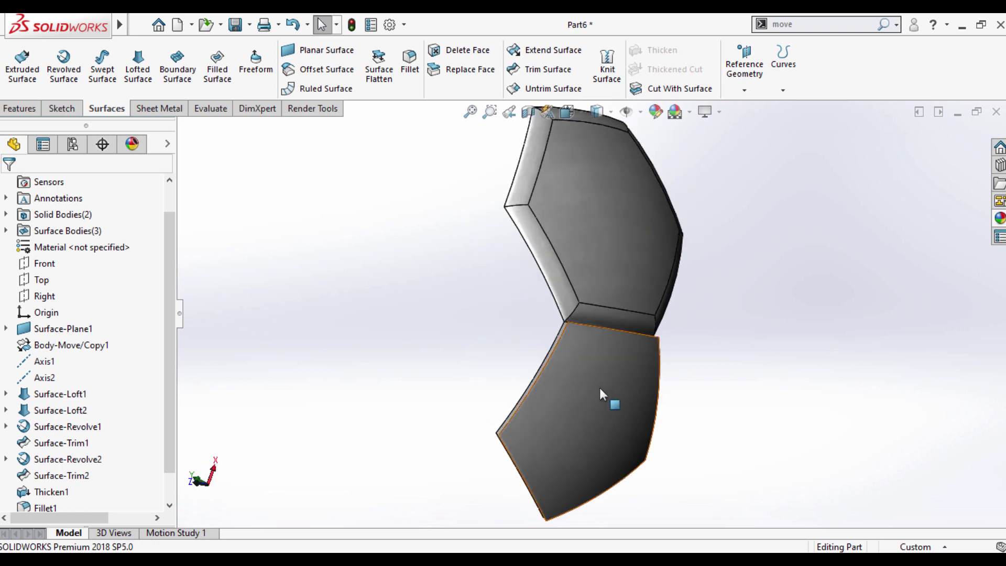
Step: Round the Thicken2 panel's face with a 10 mm fillet (Fillet2)
left_click(600, 388)
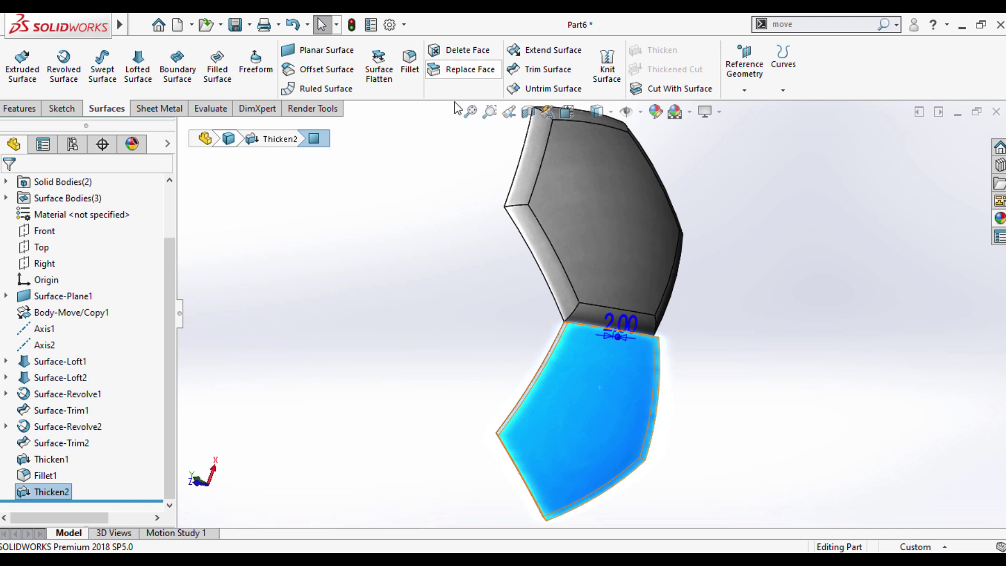
left_click(35, 110)
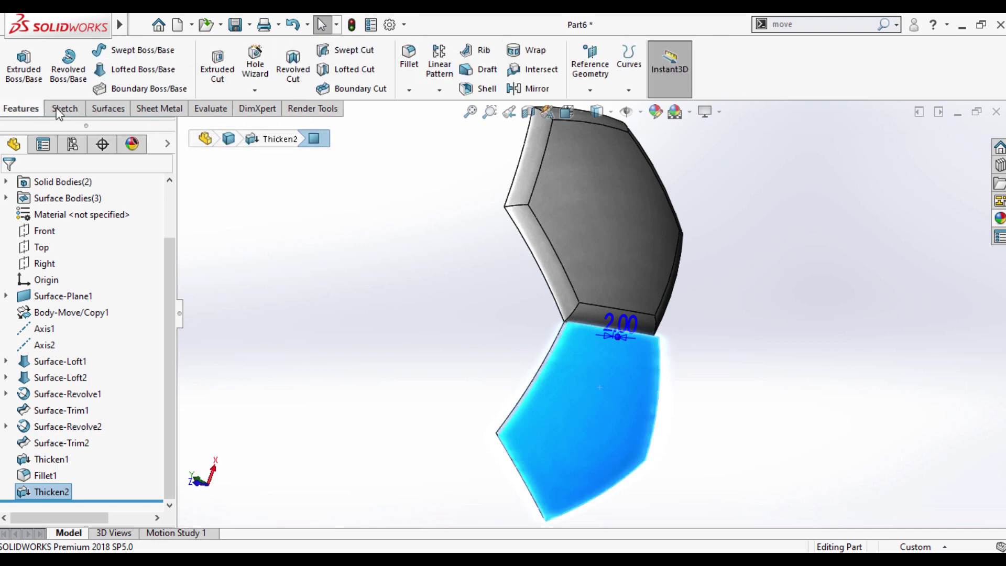
left_click(409, 58)
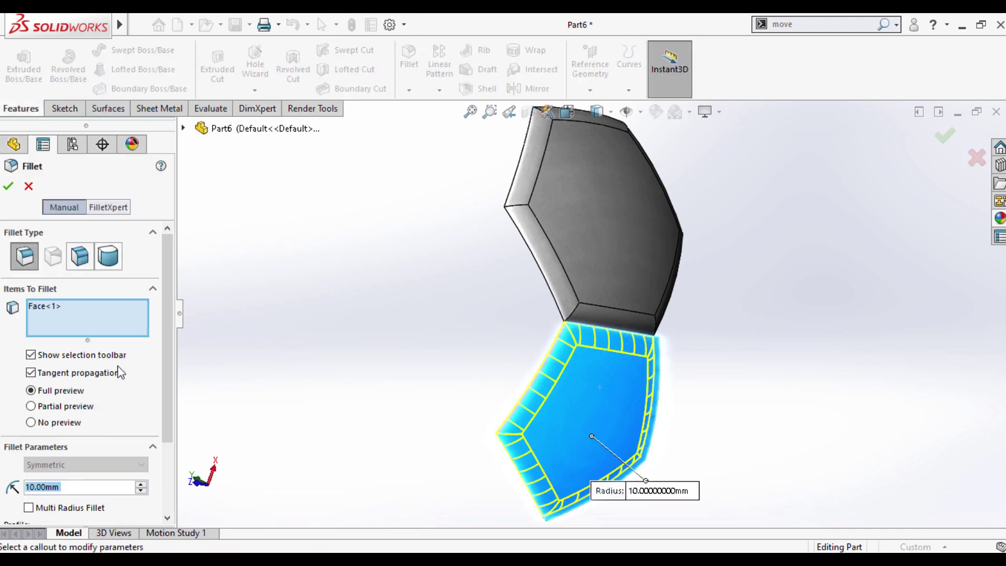
left_click(7, 186)
scroll(587, 309, "up", 3)
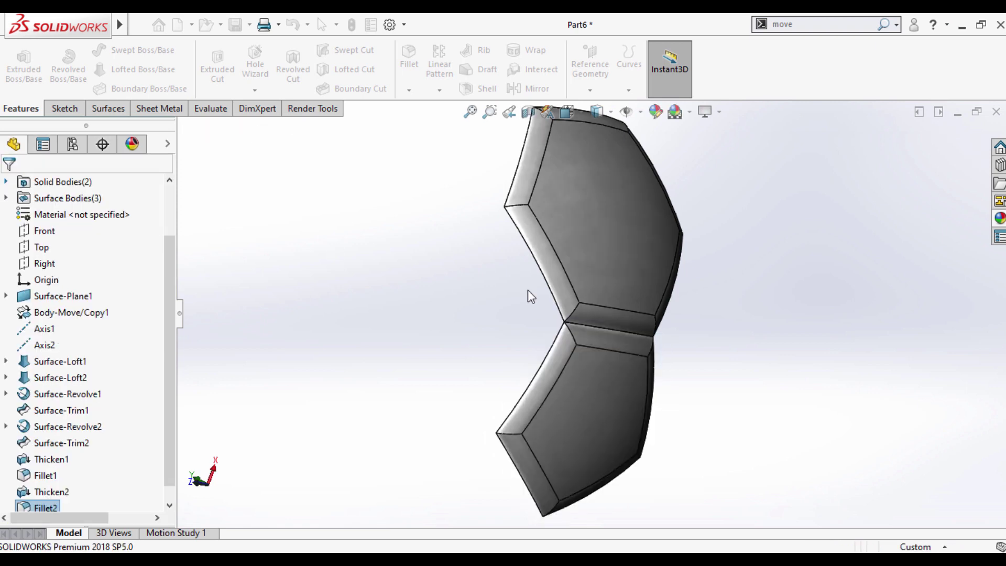
mouse_move(583, 305)
middle_mouse_down()
mouse_move(703, 162)
mouse_move(691, 123)
mouse_move(574, 251)
mouse_move(685, 292)
mouse_move(691, 219)
middle_mouse_up()
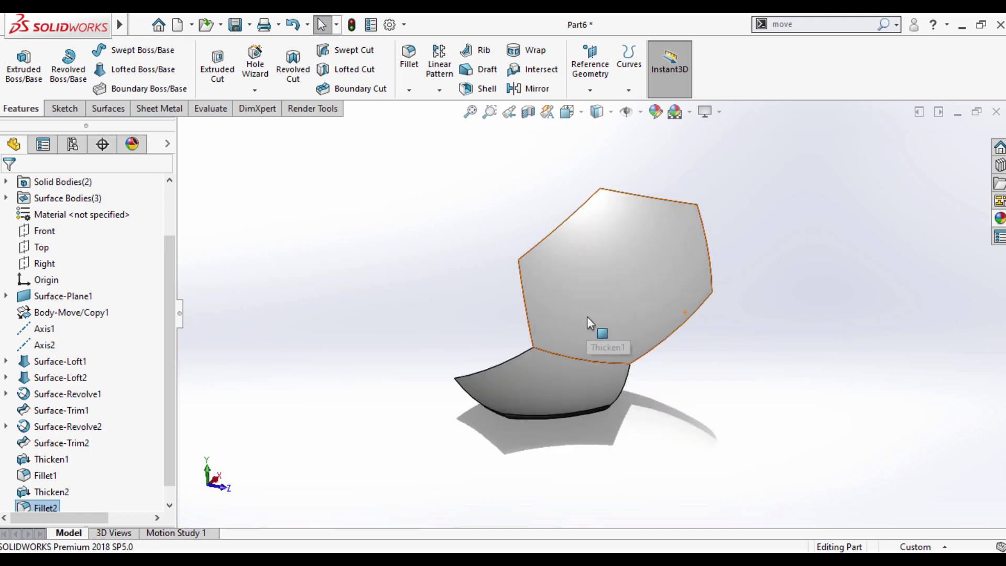
Step: Start a circular pattern about Axis2 with 360° and 5 instances
middle_click_drag(609, 316, 566, 319)
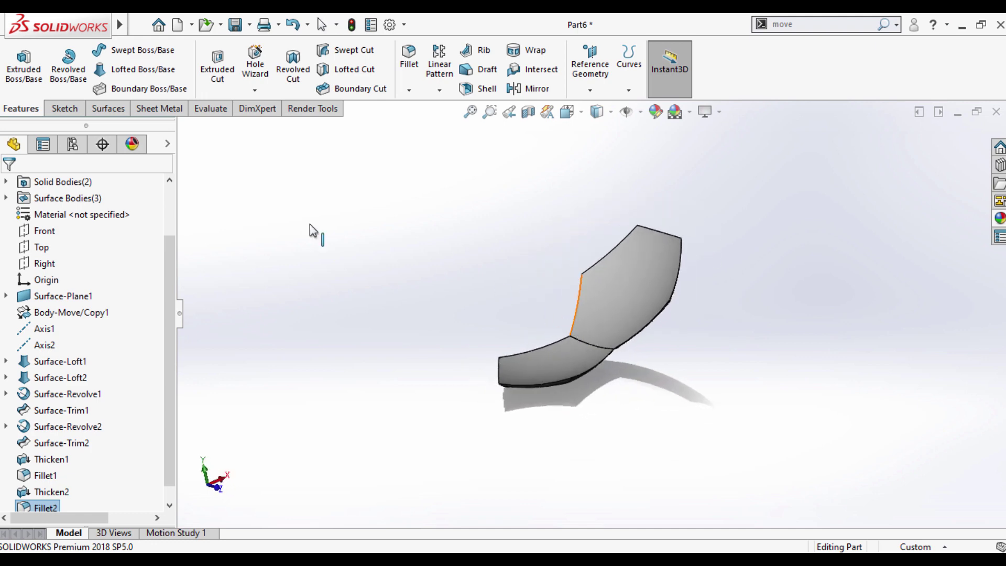
scroll(169, 372, "down", 1)
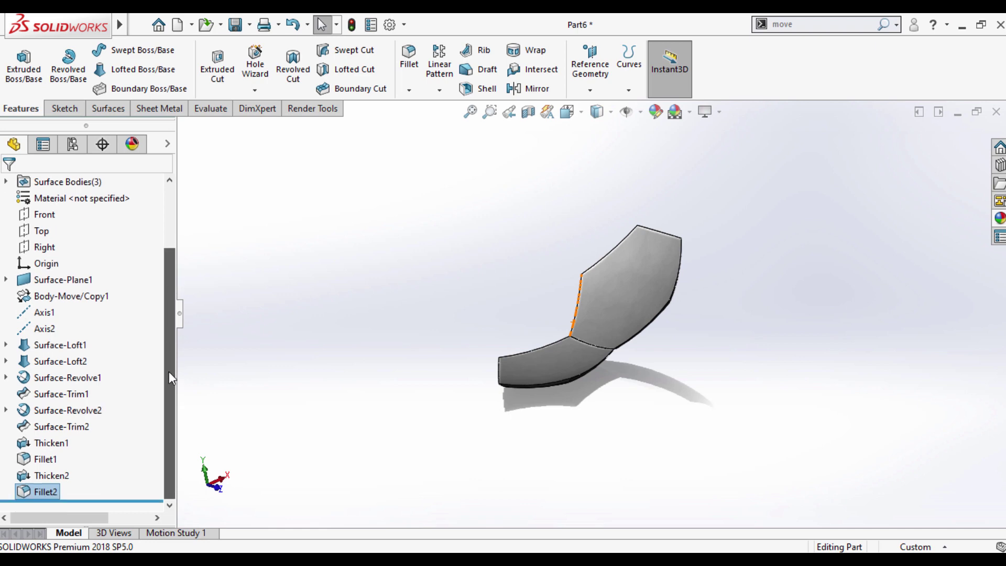
left_click(443, 93)
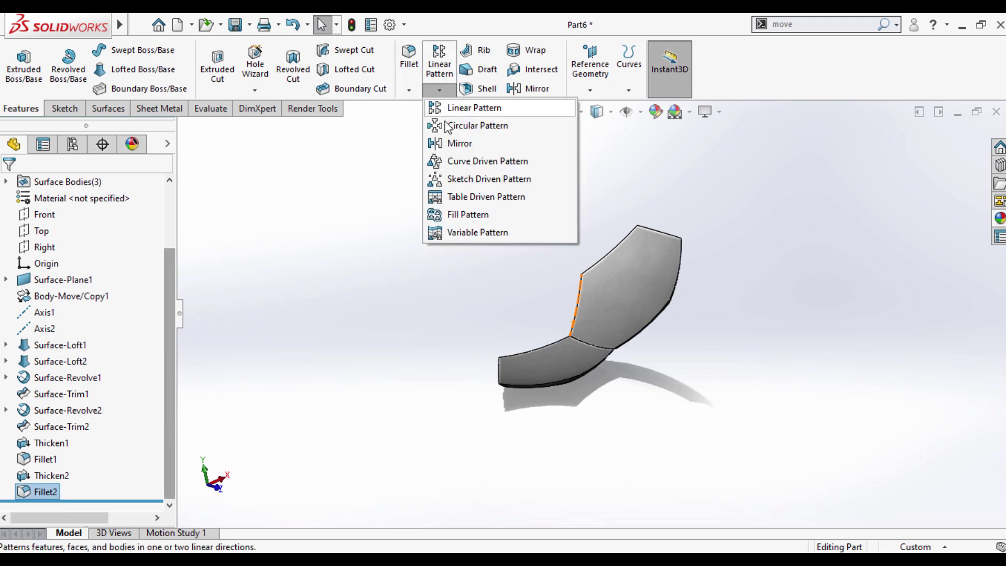
left_click(450, 125)
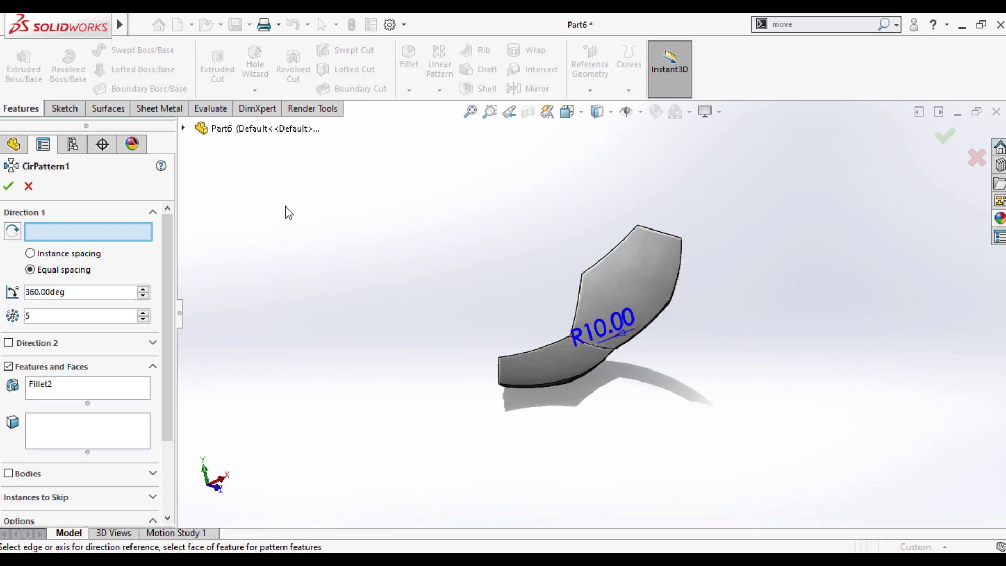
left_click(184, 127)
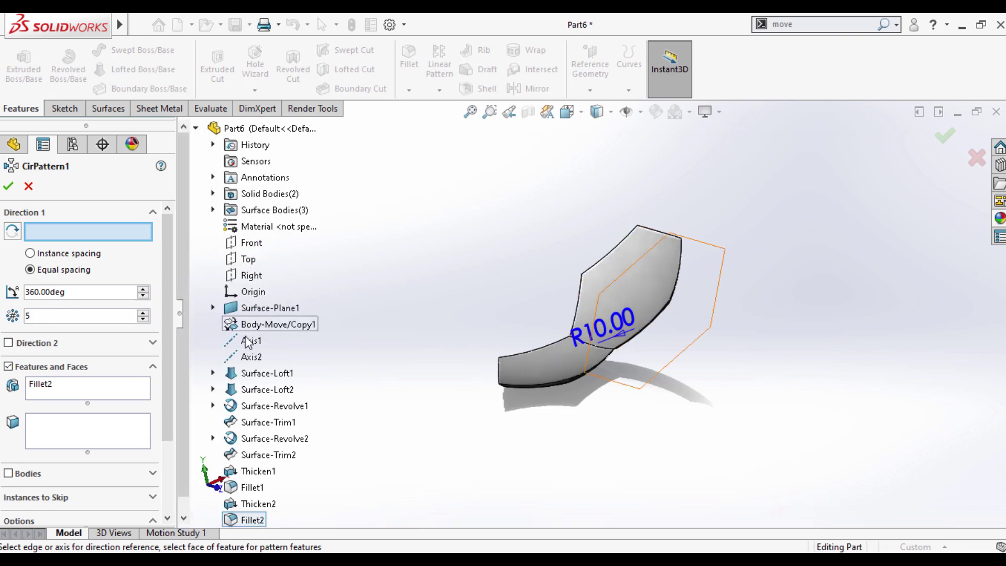
left_click(249, 358)
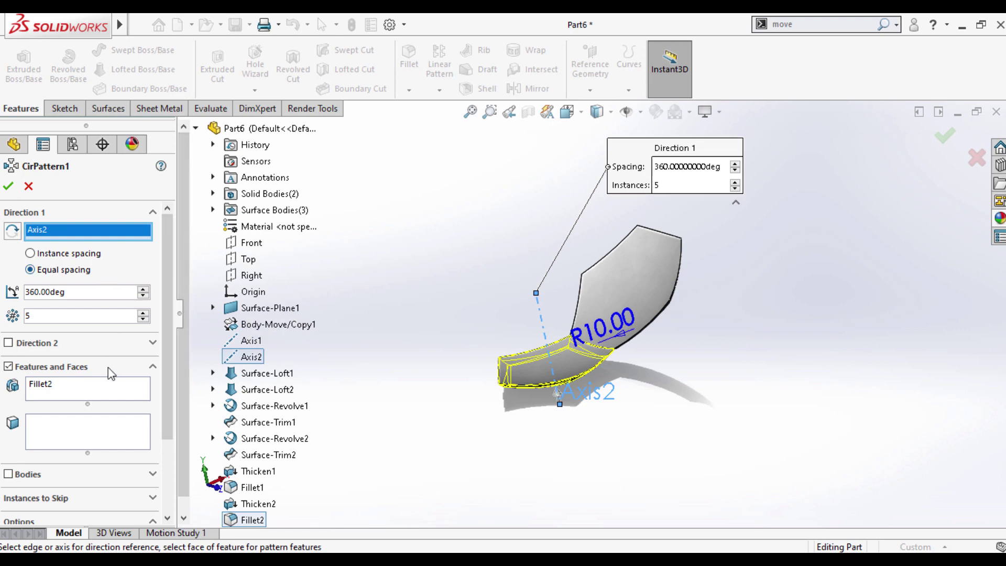
Step: Pattern the hexagon body instead of Fillet2, creating CirPattern1
right_click(60, 390)
left_click(99, 395)
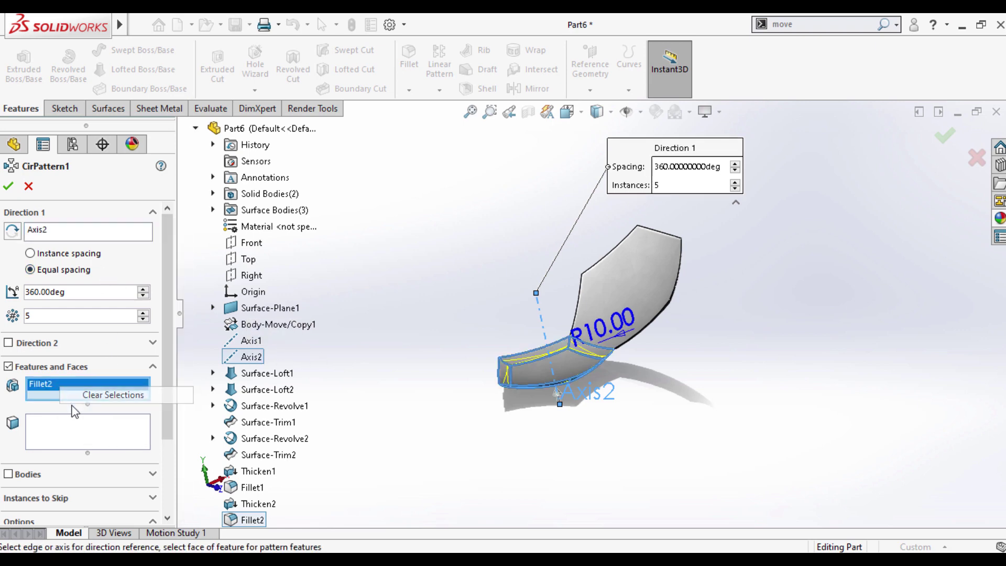
left_click(8, 474)
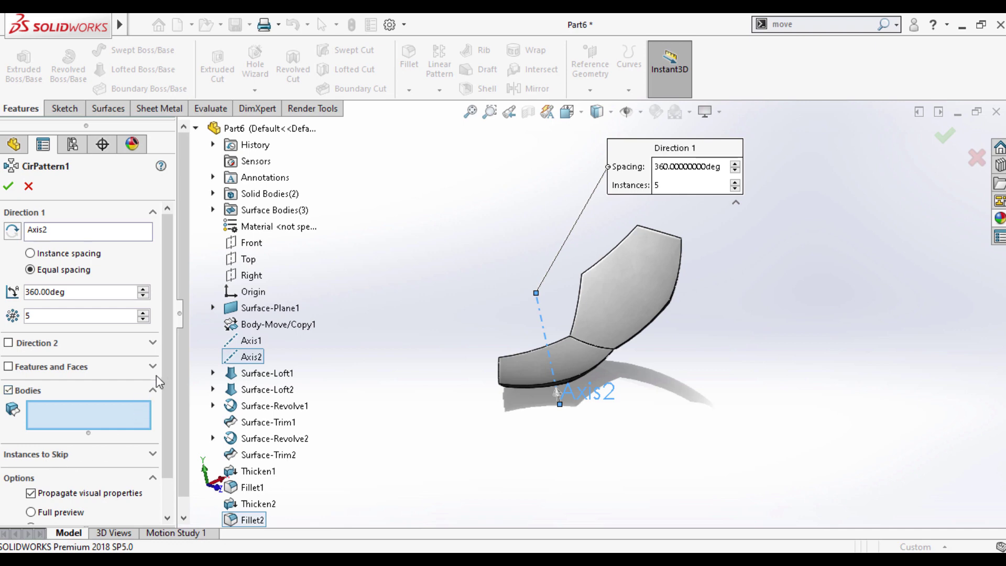
scroll(168, 466, "down", 2)
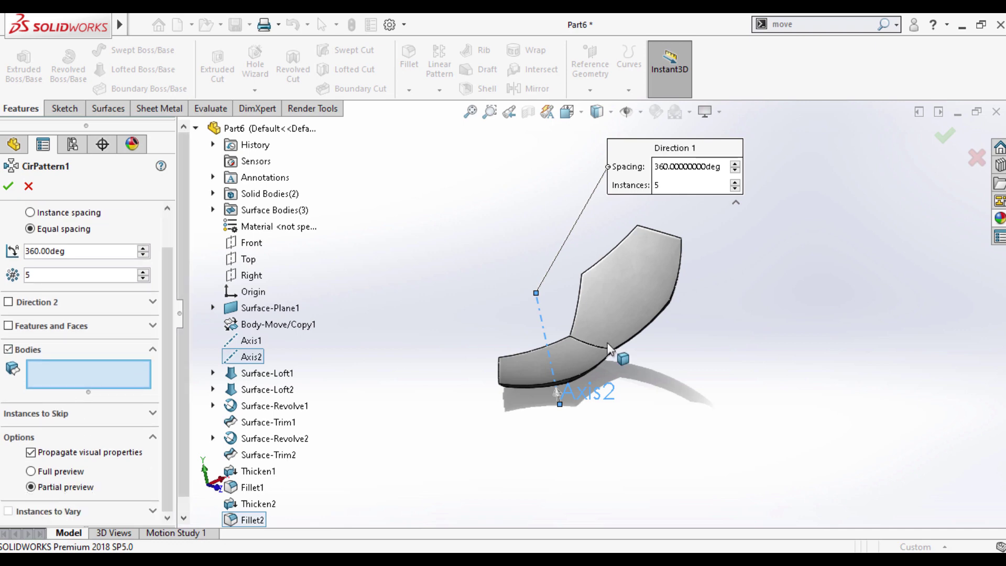
left_click(638, 304)
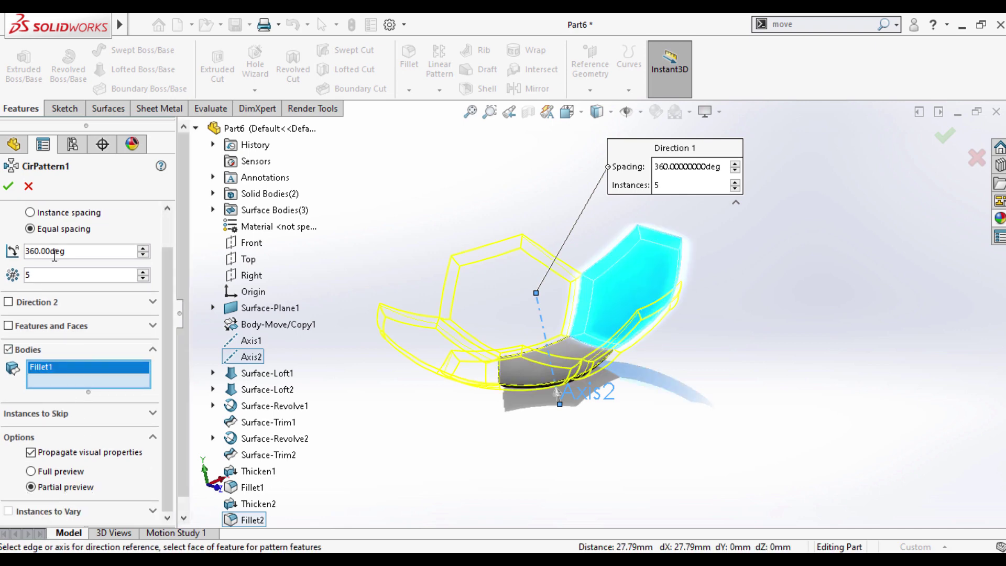
left_click(7, 188)
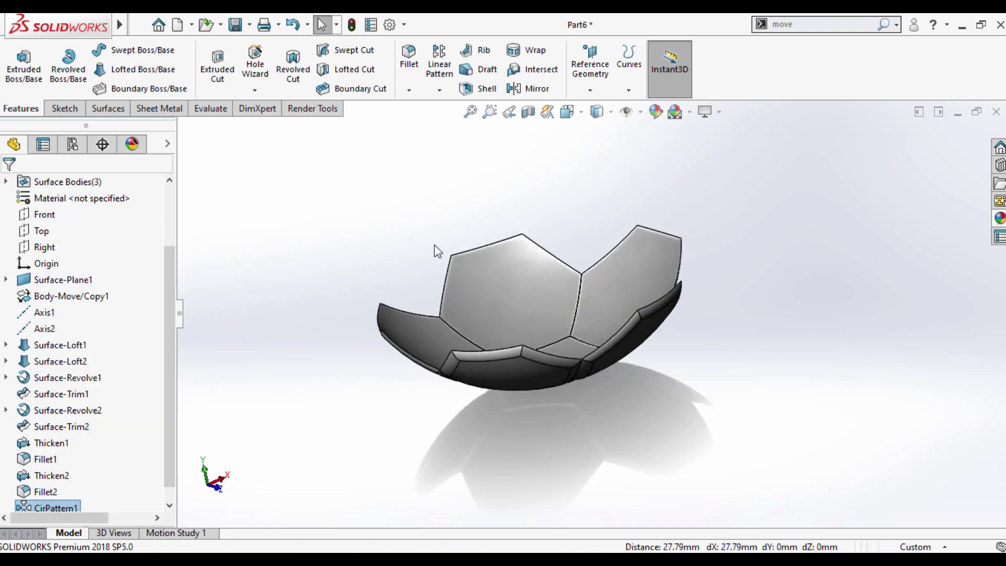
left_click(429, 231)
Step: View the bowl from above and begin a command search for Move tools
mouse_move(429, 231)
middle_mouse_down()
mouse_move(545, 318)
mouse_move(606, 340)
mouse_move(544, 299)
mouse_move(595, 207)
mouse_move(513, 103)
mouse_move(548, 424)
mouse_move(512, 337)
mouse_move(557, 337)
mouse_move(533, 346)
middle_mouse_up()
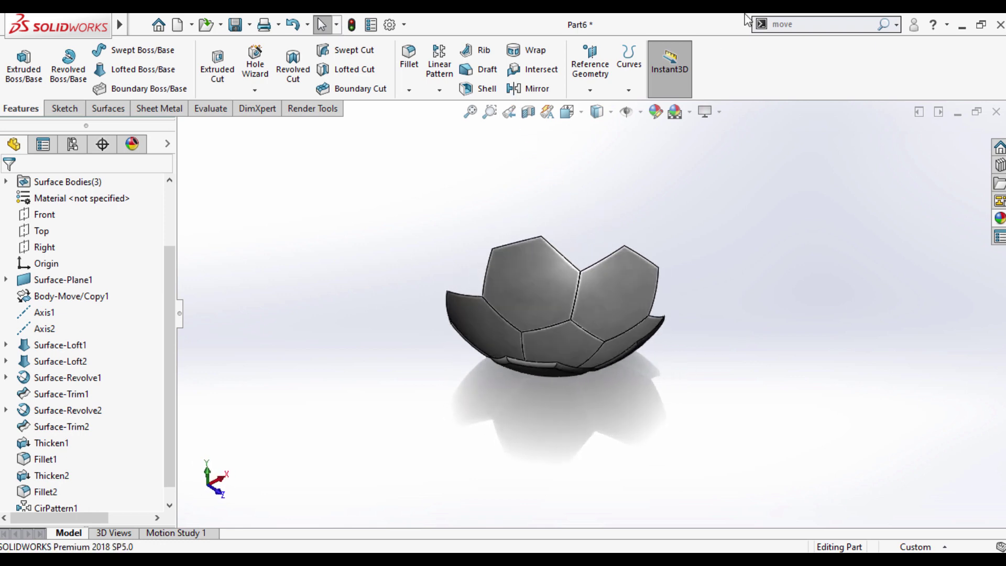
left_click(798, 25)
type("mo")
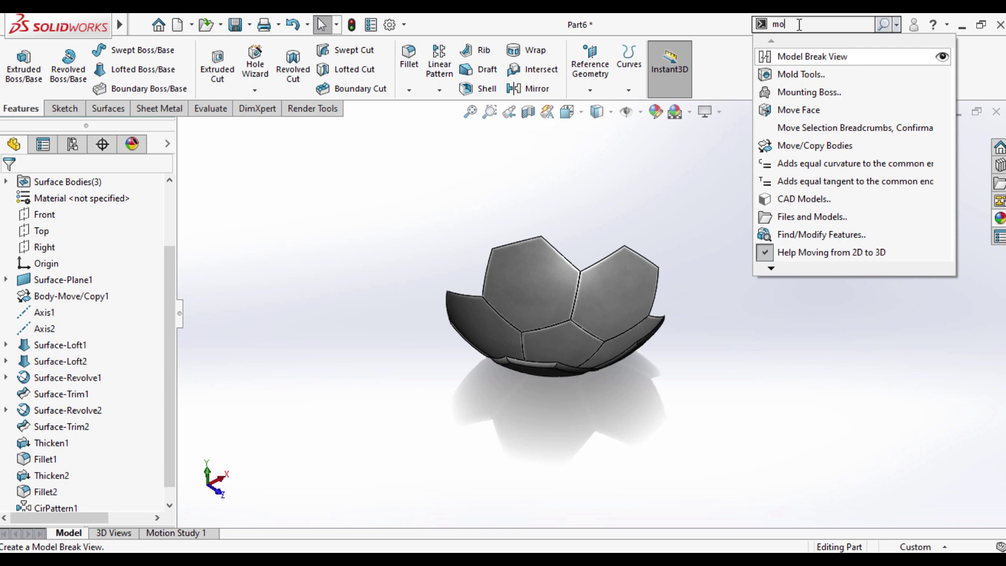
type("vi")
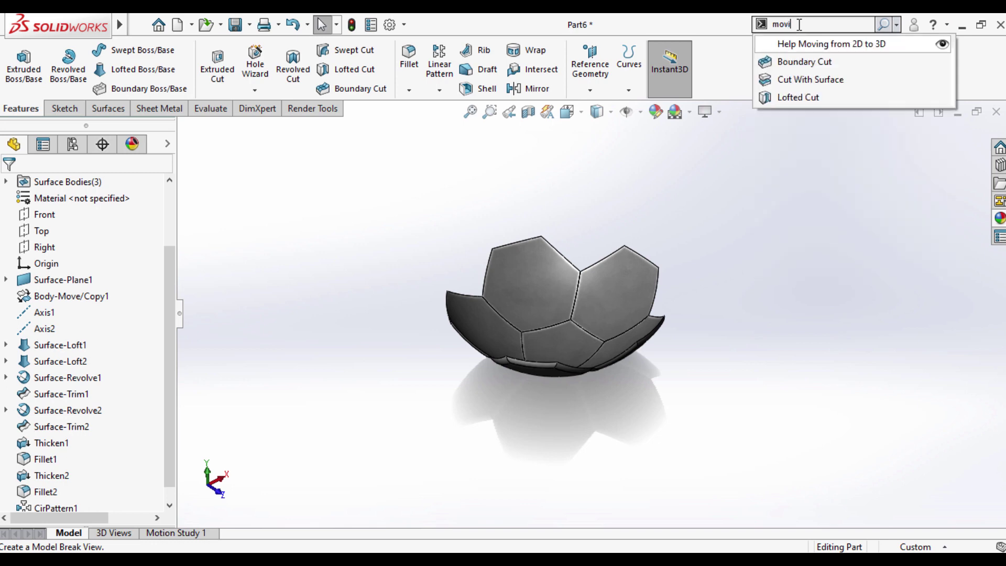
key("BackSpace")
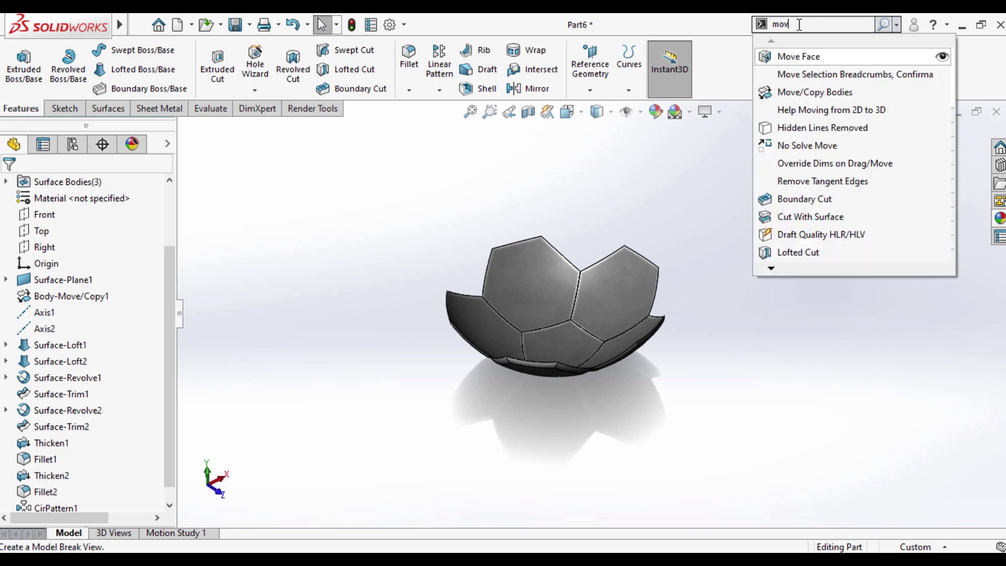
Step: Rotate the pentagon body 120° about Axis1 with Move/Copy Body
left_click(810, 92)
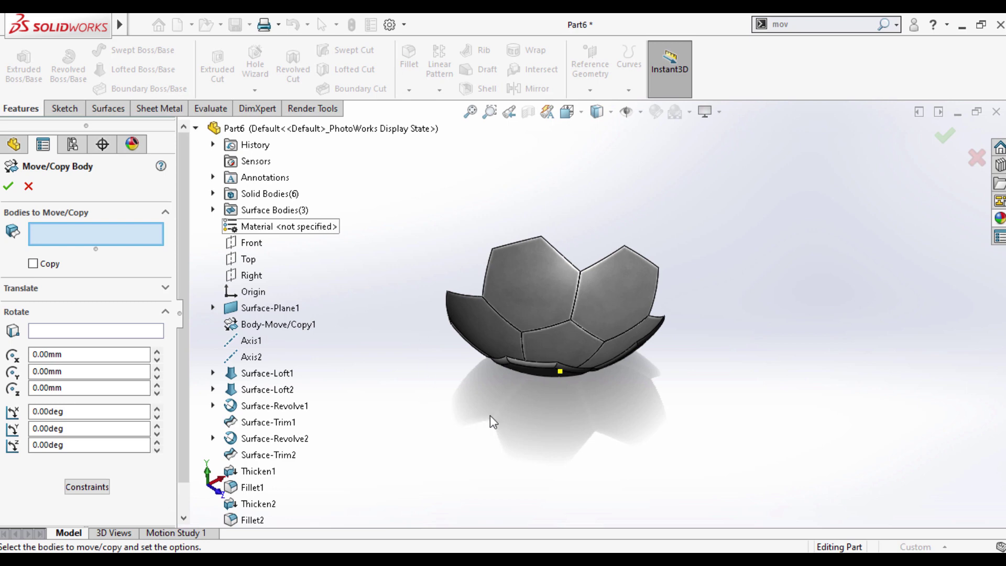
left_click(565, 339)
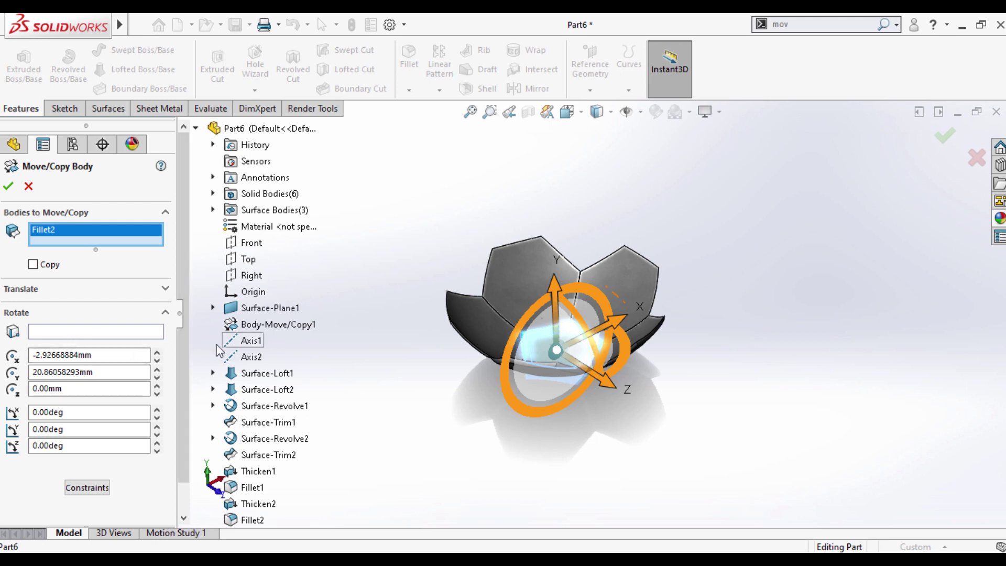
left_click(108, 331)
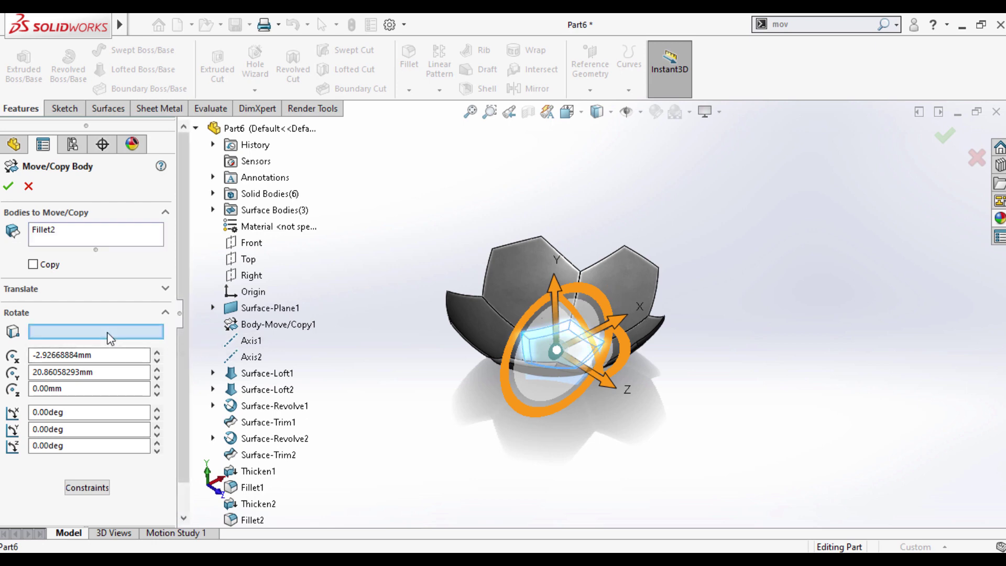
left_click(246, 341)
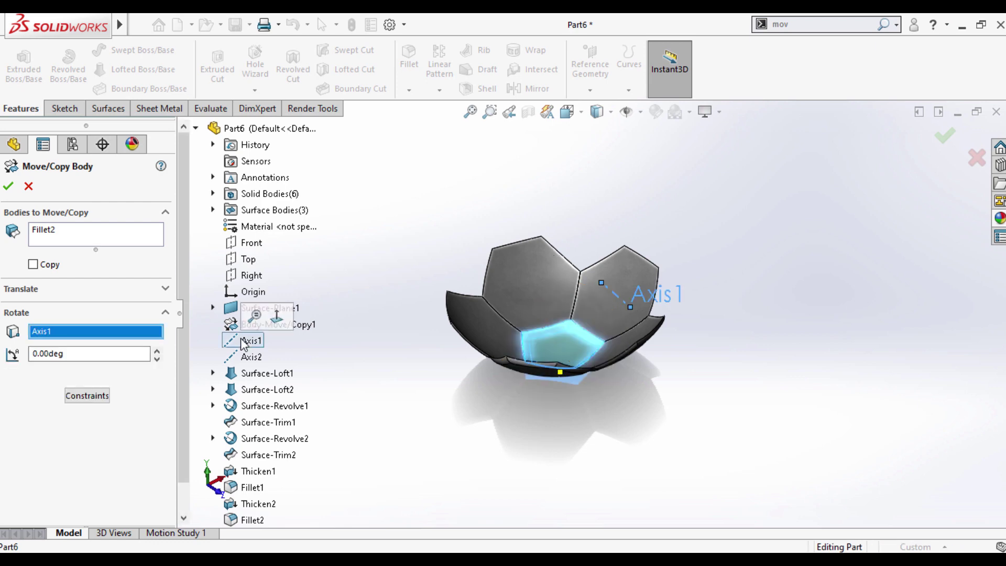
double_click(83, 354)
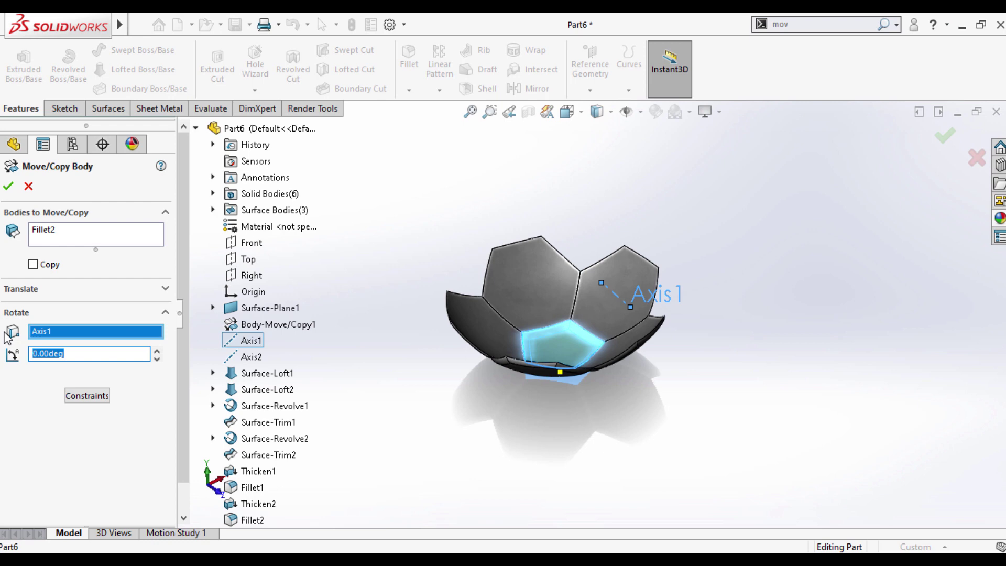
type("120")
key("Return")
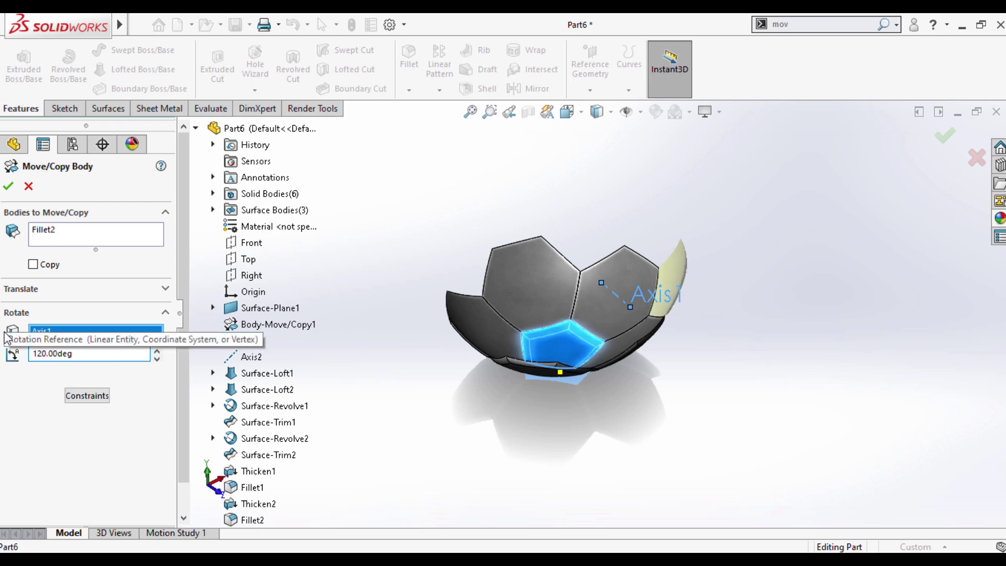
mouse_move(667, 407)
middle_mouse_down()
mouse_move(620, 326)
mouse_move(640, 320)
mouse_move(574, 327)
middle_mouse_up()
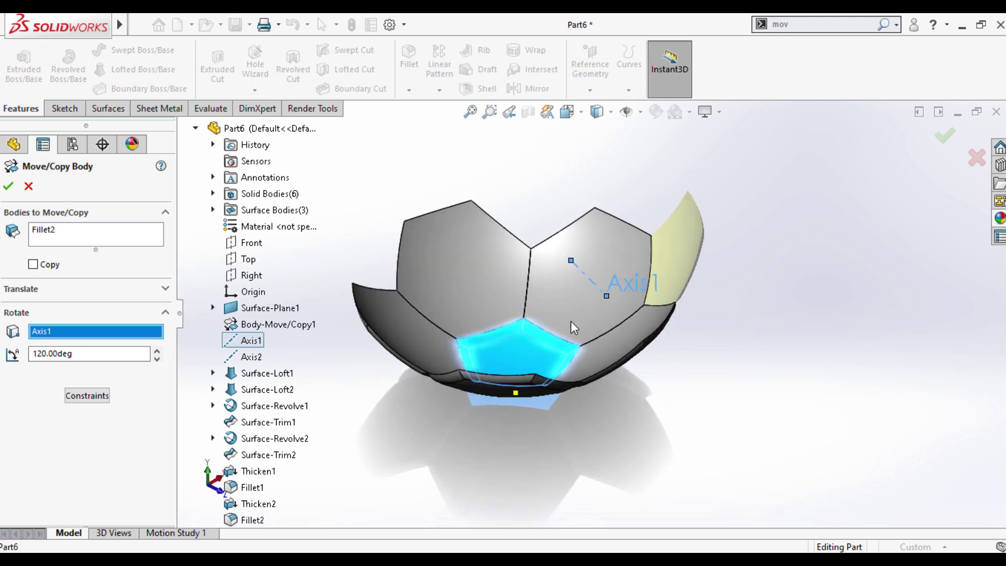
left_click(9, 184)
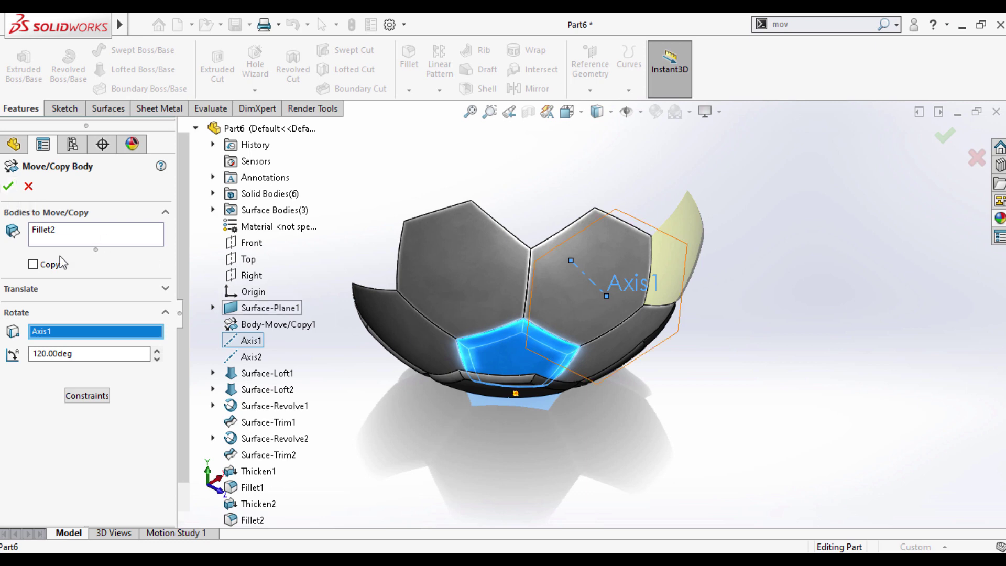
Step: Add the neighbouring hexagon body CirPattern1[2] to the 120° rotation
left_click(47, 231)
left_click(401, 335)
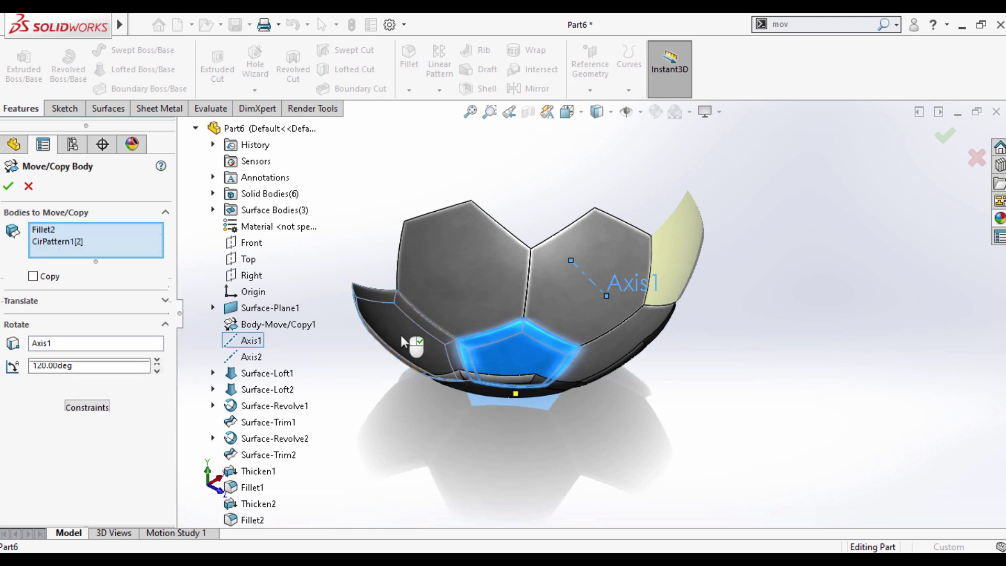
mouse_move(702, 367)
middle_mouse_down()
mouse_move(745, 344)
mouse_move(732, 395)
middle_mouse_up()
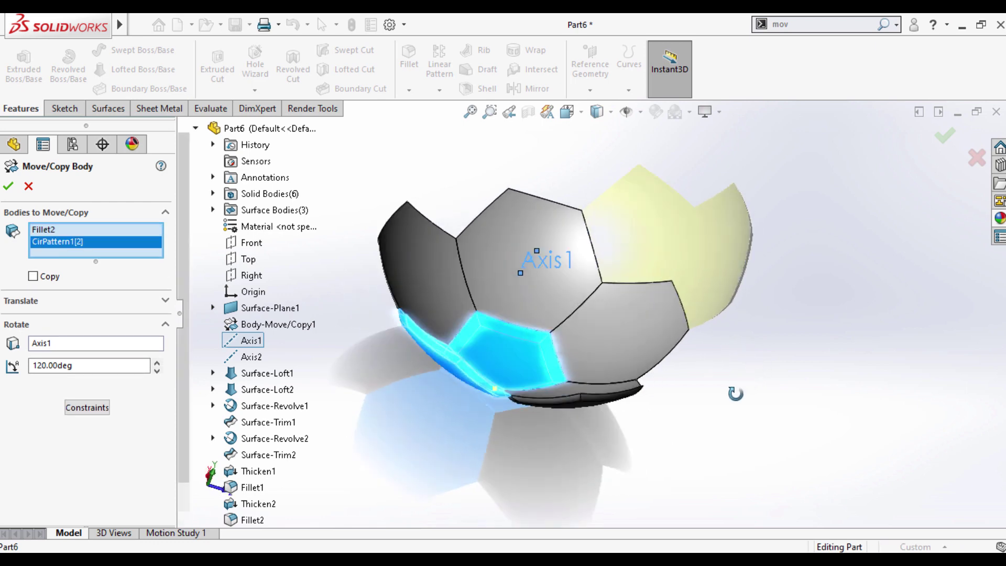
left_click(9, 187)
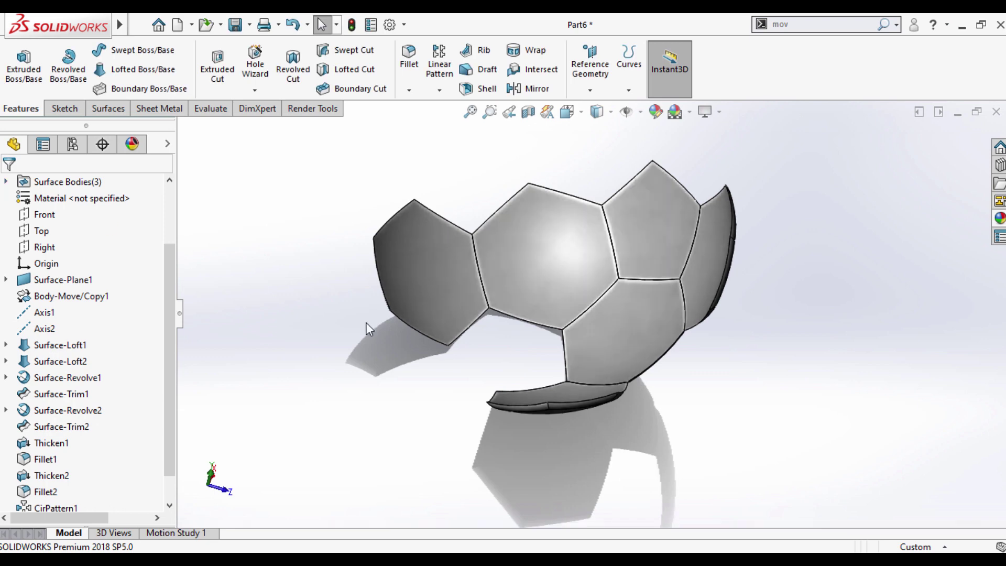
key("ctrl+7")
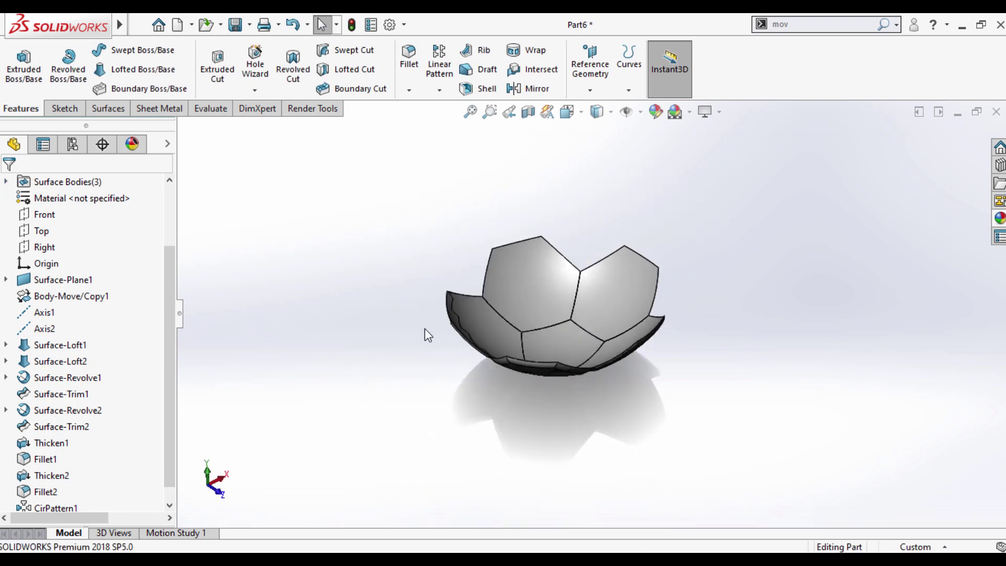
Step: Launch Move/Copy Bodies via command search and select Fillet2 and the neighbouring hexagon
left_click(807, 24)
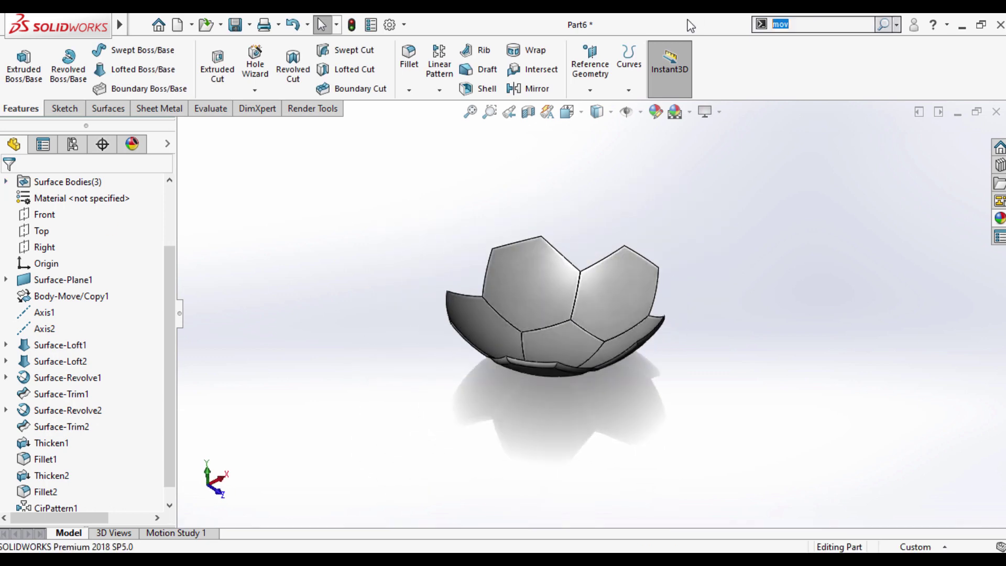
type("vw")
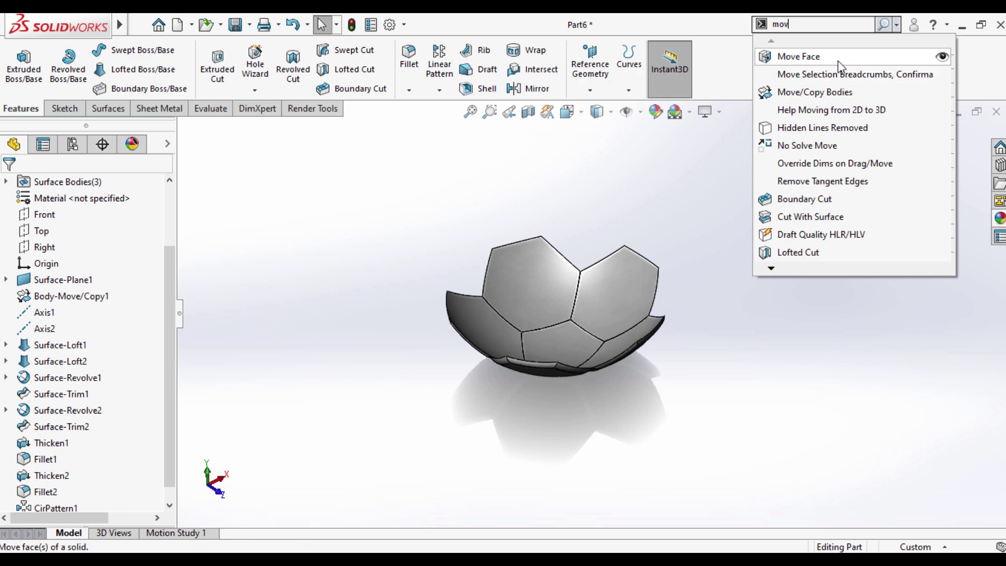
type("e")
left_click(838, 48)
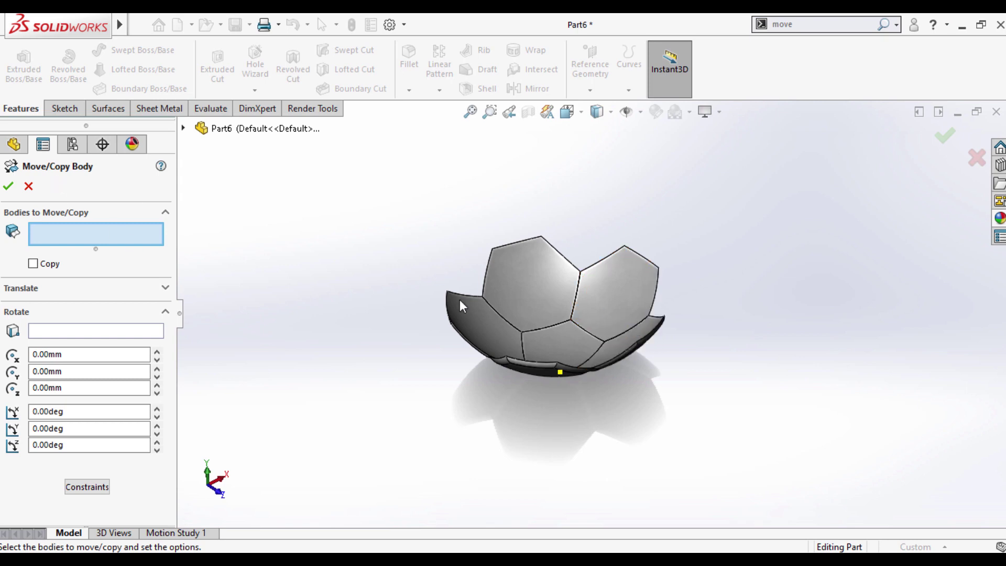
left_click(564, 345)
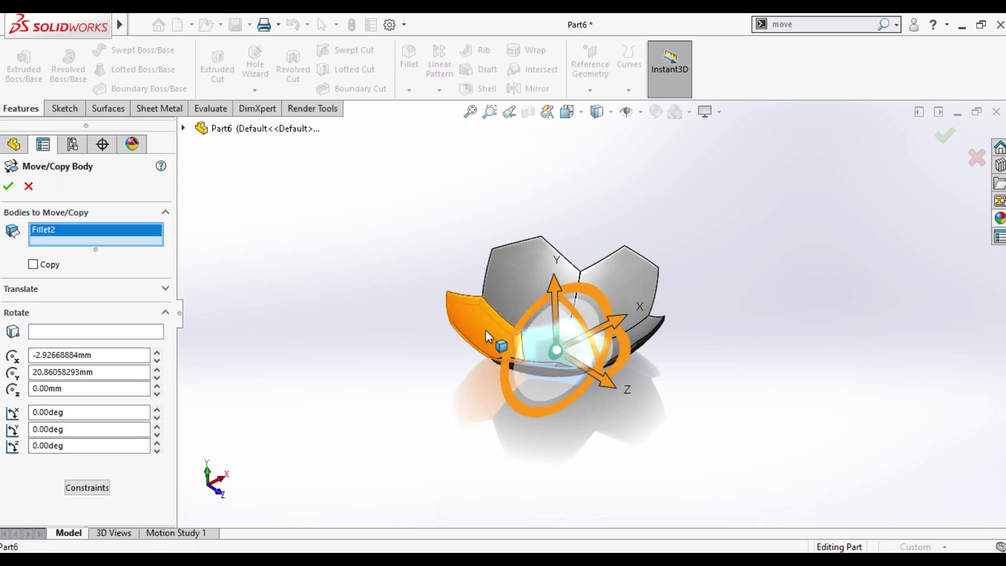
left_click(484, 330)
scroll(592, 327, "down", 3)
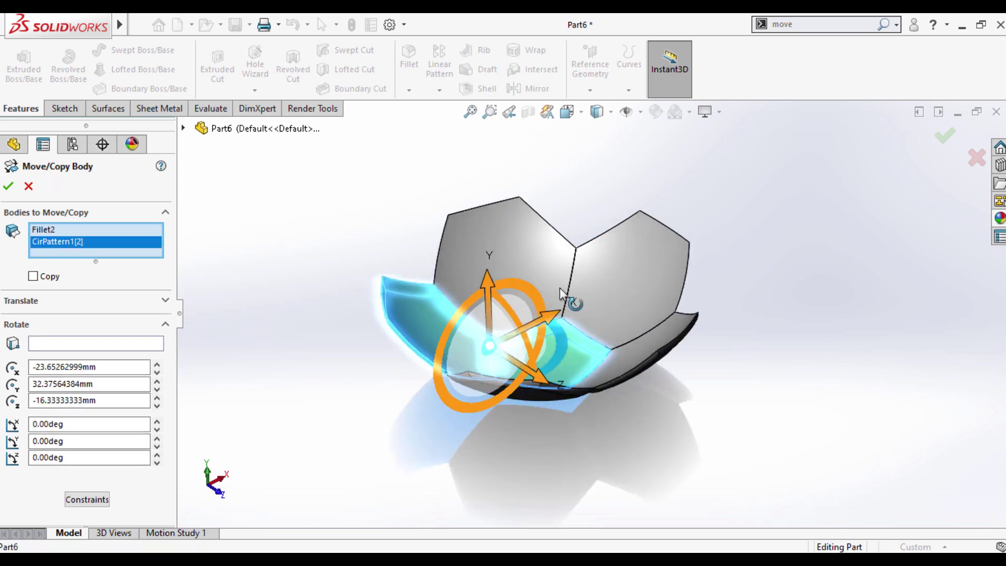
Step: Copy the two panels rotated 120° about Axis1 as Body-Move/Copy3
left_click(184, 129)
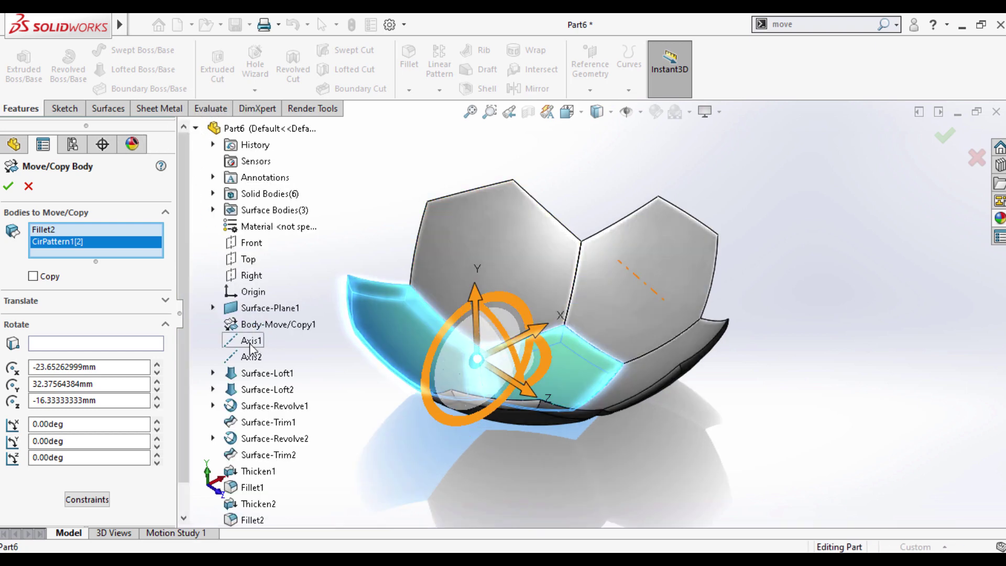
left_click(97, 343)
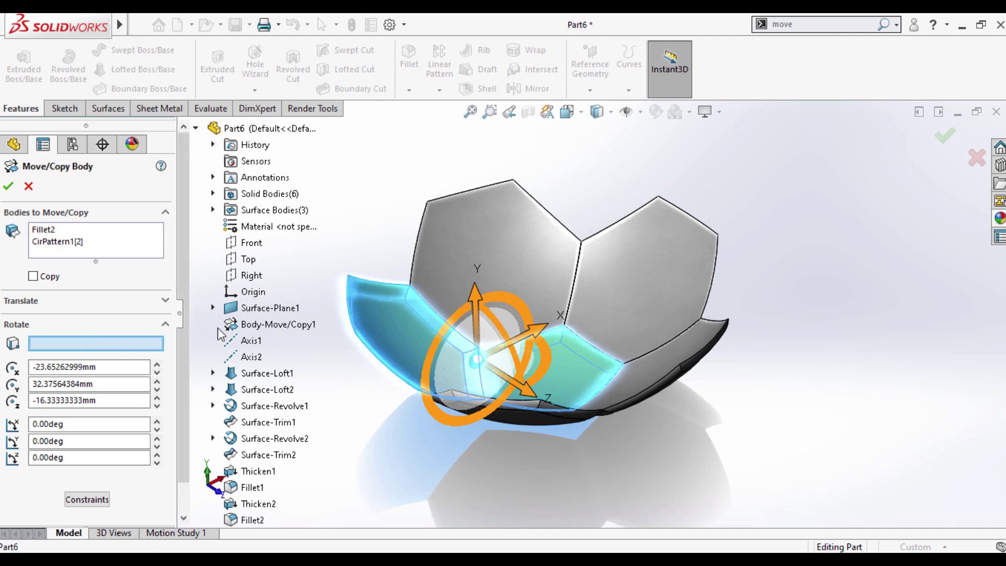
left_click(241, 340)
left_click(34, 277)
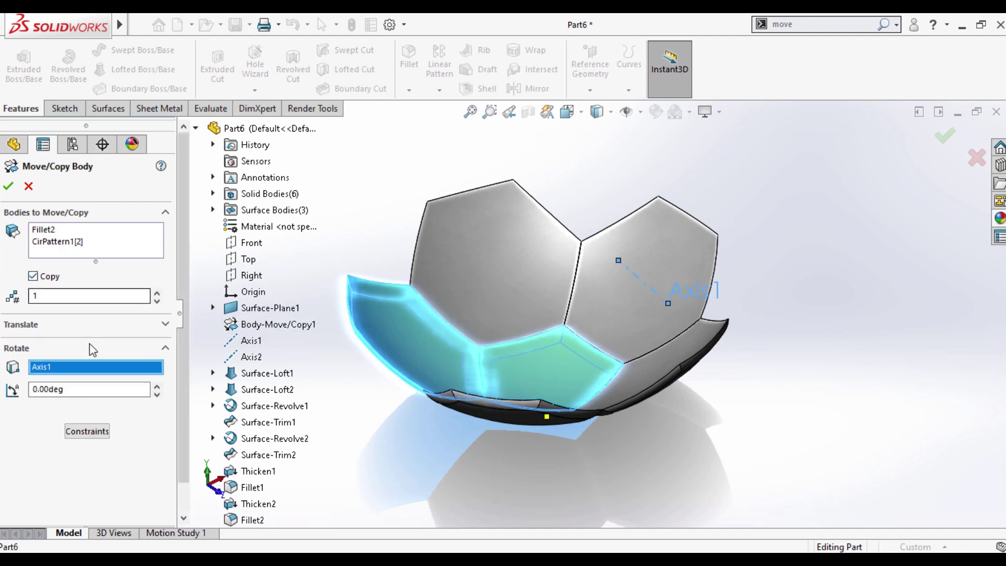
middle_click_drag(531, 371, 551, 393)
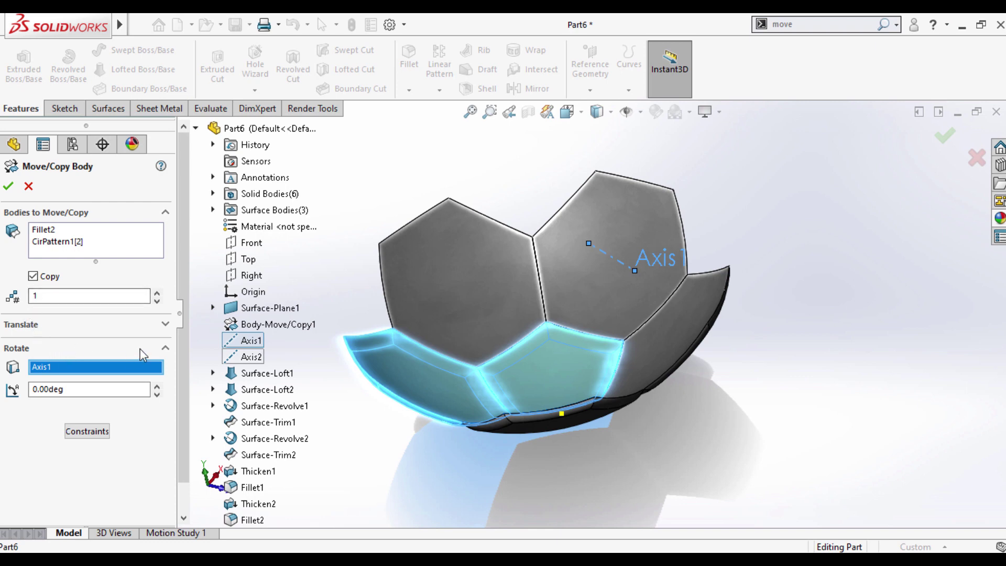
left_click(78, 390)
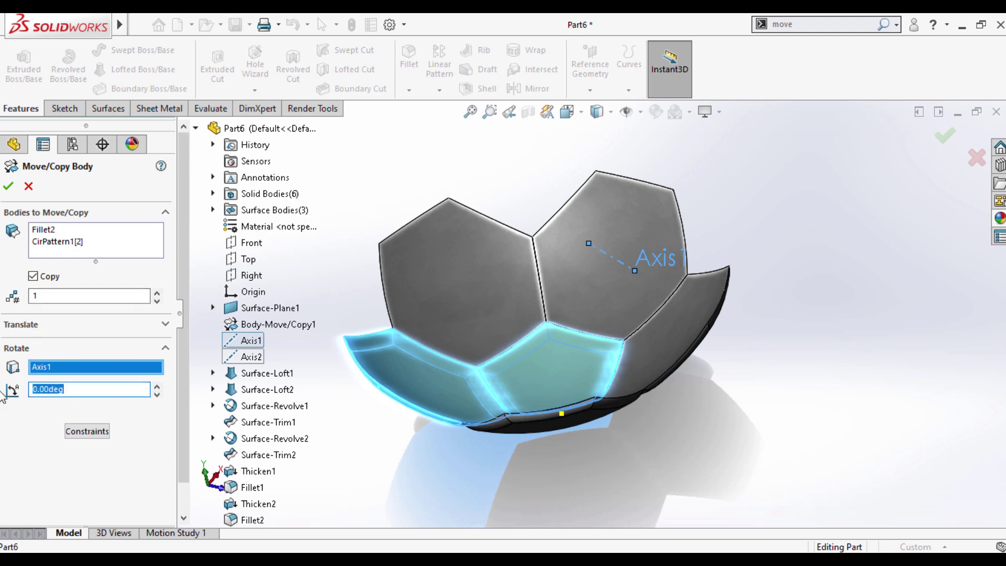
type("120")
key("Return")
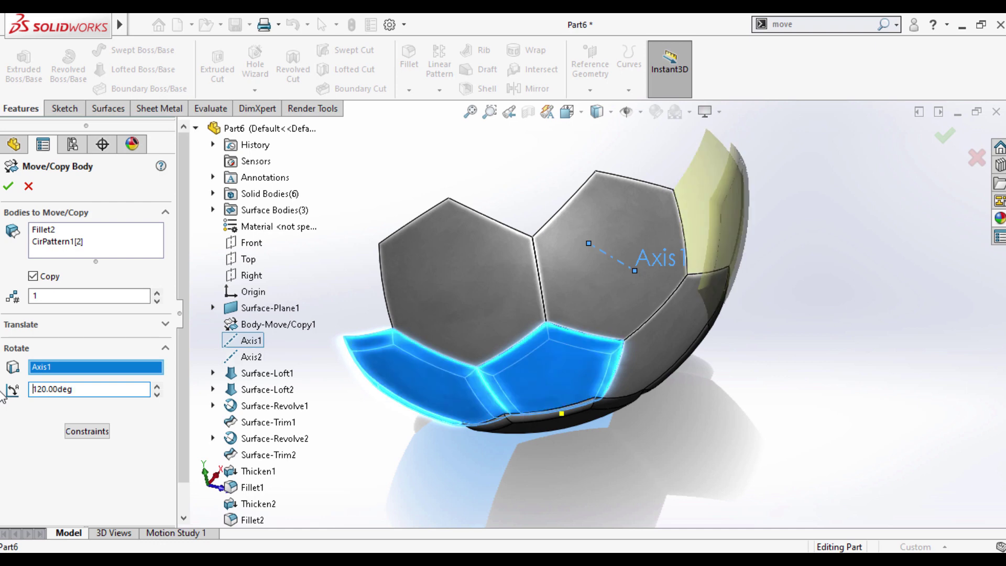
middle_click_drag(524, 326, 1, 149)
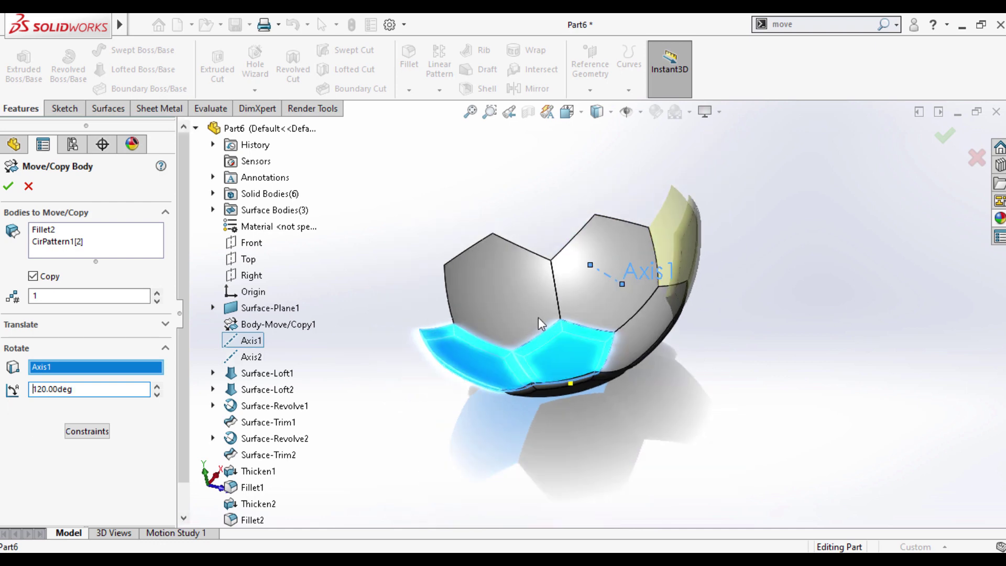
left_click(8, 185)
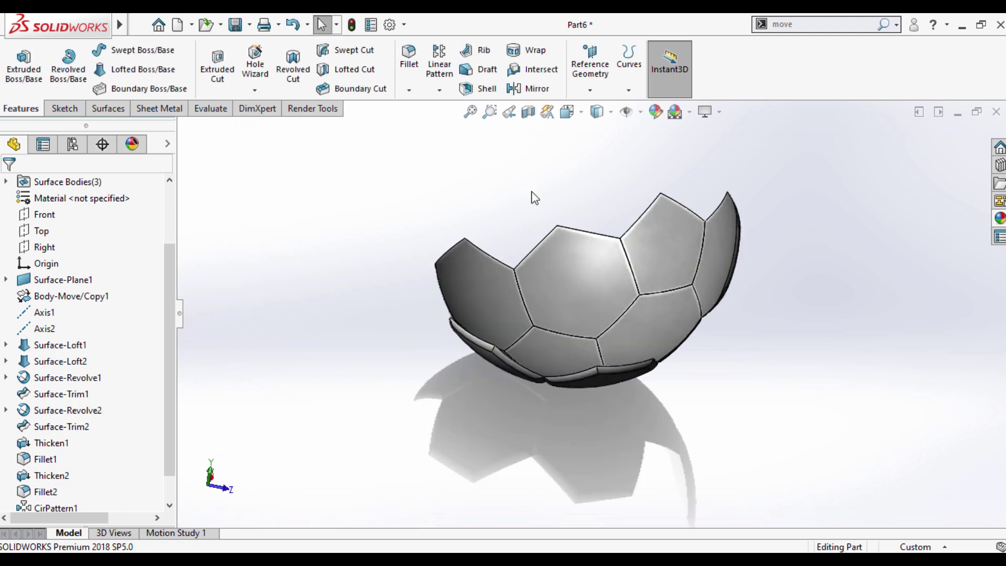
mouse_move(615, 291)
middle_mouse_down()
mouse_move(537, 293)
mouse_move(588, 288)
middle_mouse_up()
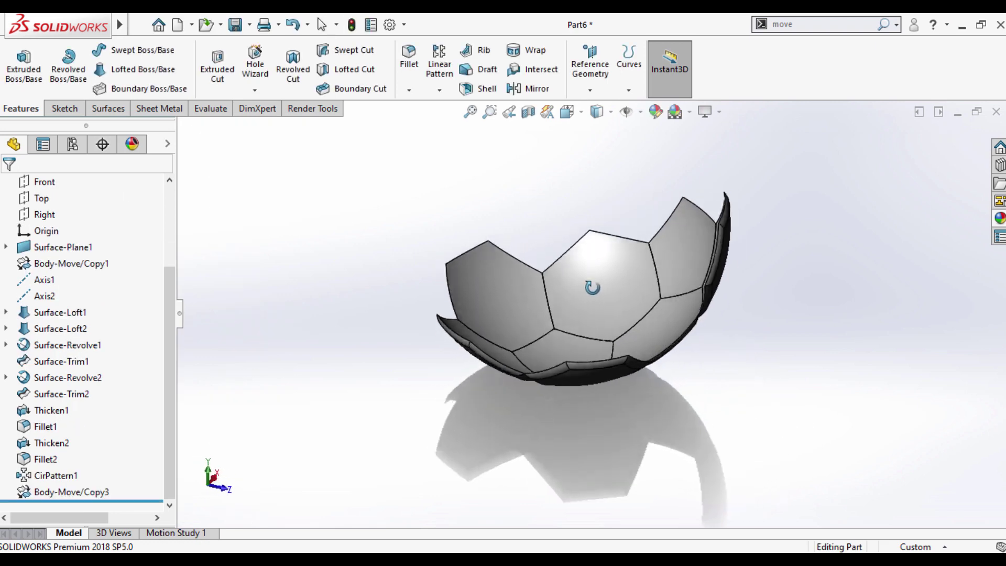
Step: Set up a circular body pattern about Axis2 with 5 instances over 360°
left_click(443, 89)
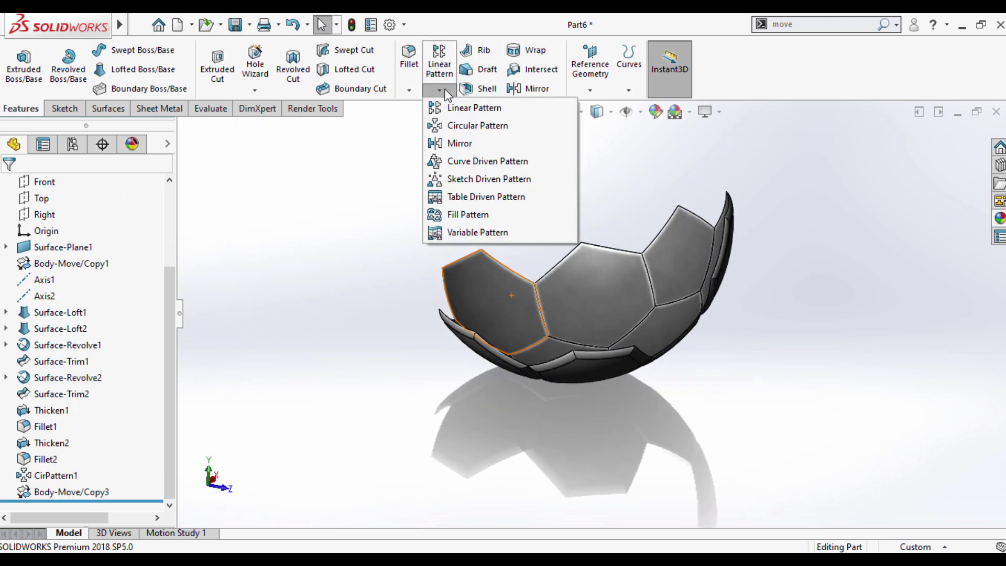
left_click(461, 123)
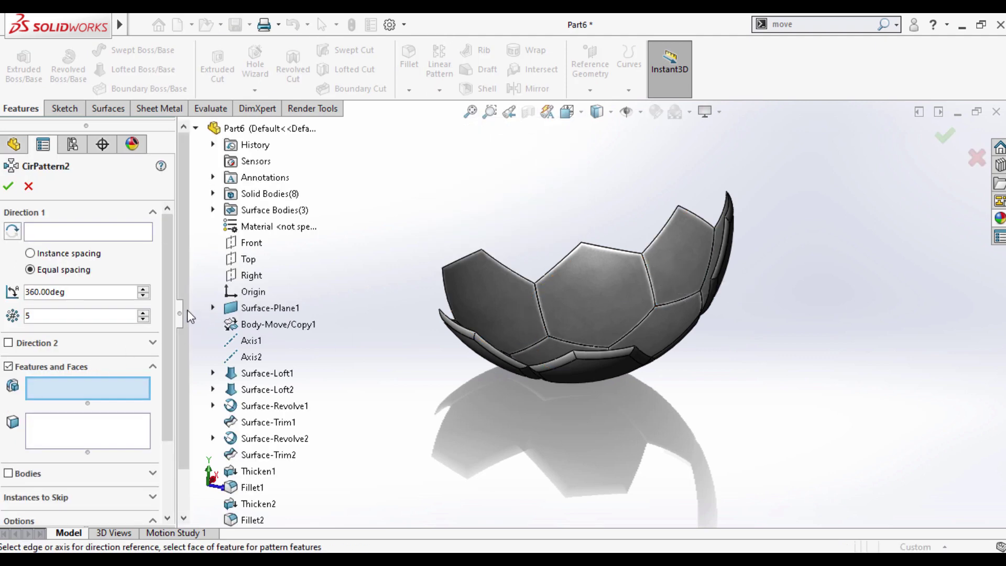
left_click(88, 231)
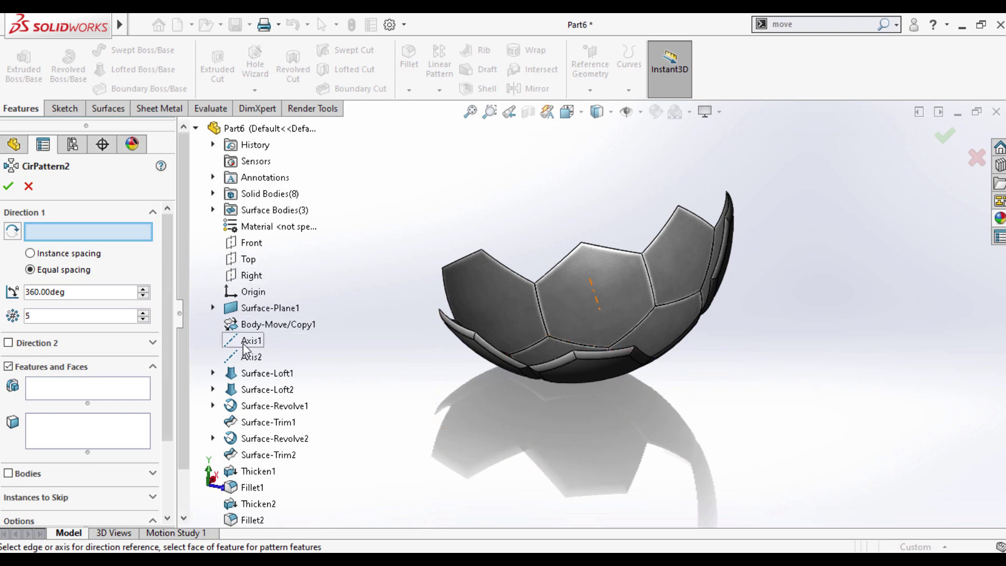
left_click(250, 357)
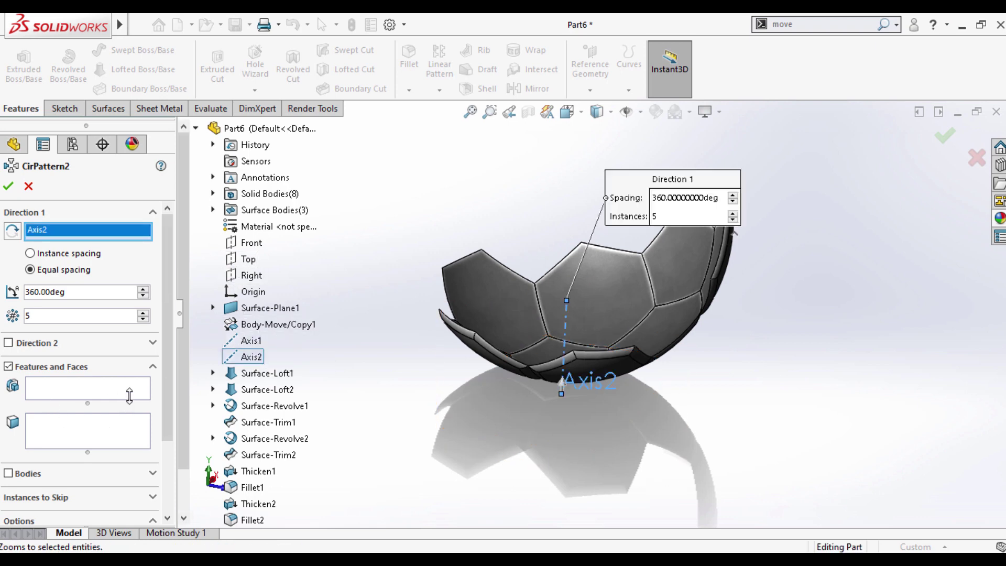
scroll(163, 349, "down", 3)
left_click(9, 382)
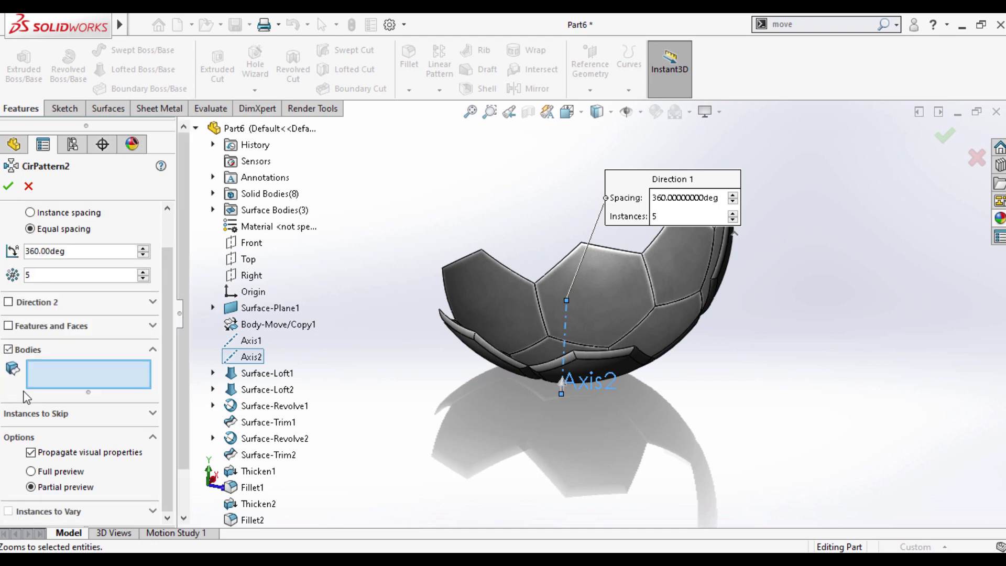
Step: Pattern the two Body-Move/Copy3 panels, creating CirPattern2
middle_click_drag(618, 283, 700, 273)
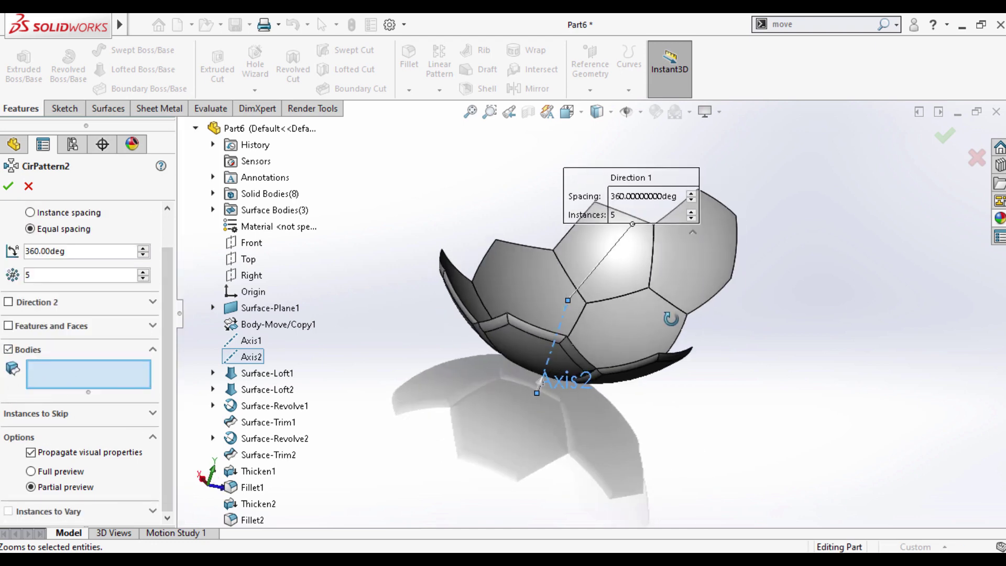
left_click(700, 274)
left_click(631, 273)
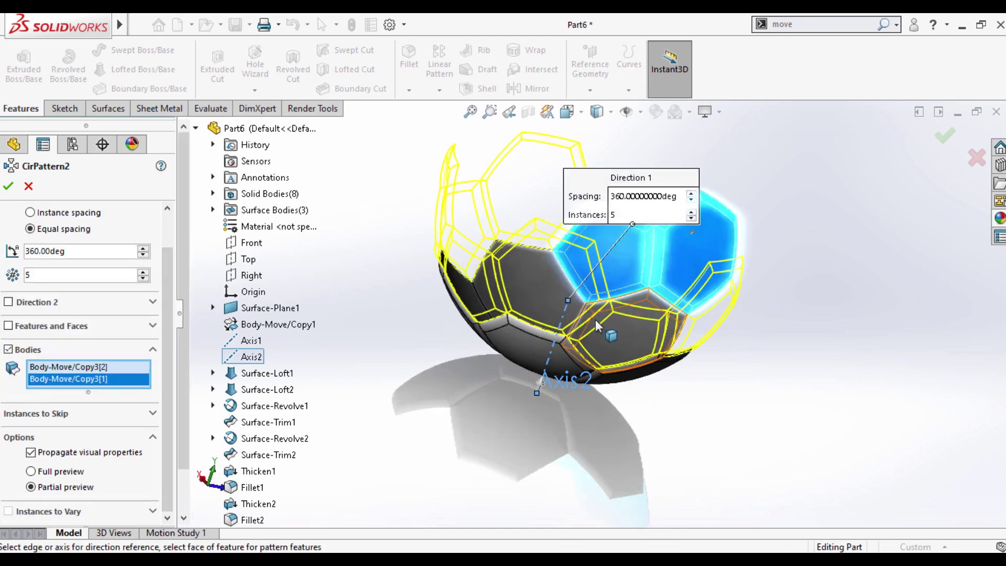
middle_click_drag(629, 319, 516, 304)
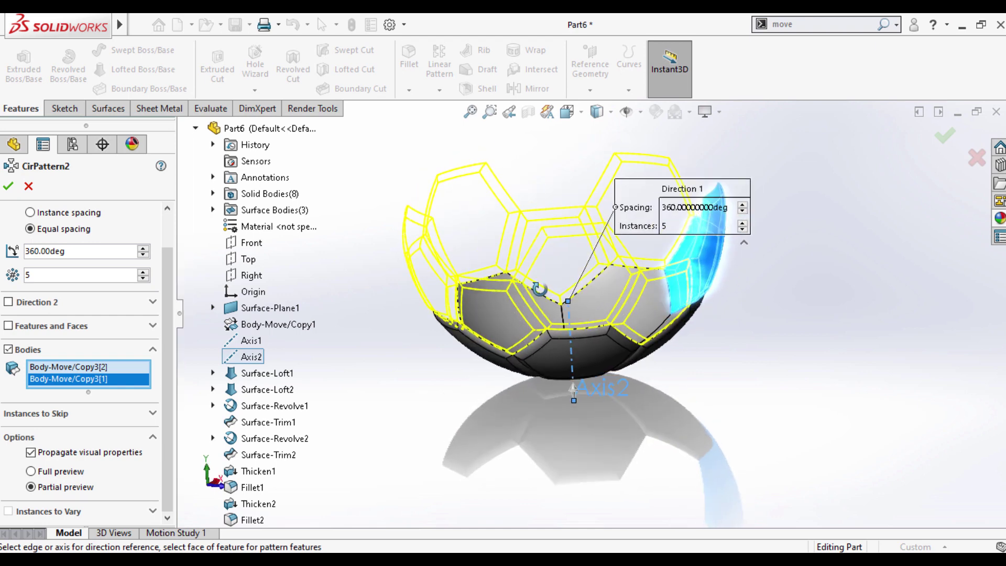
left_click(9, 186)
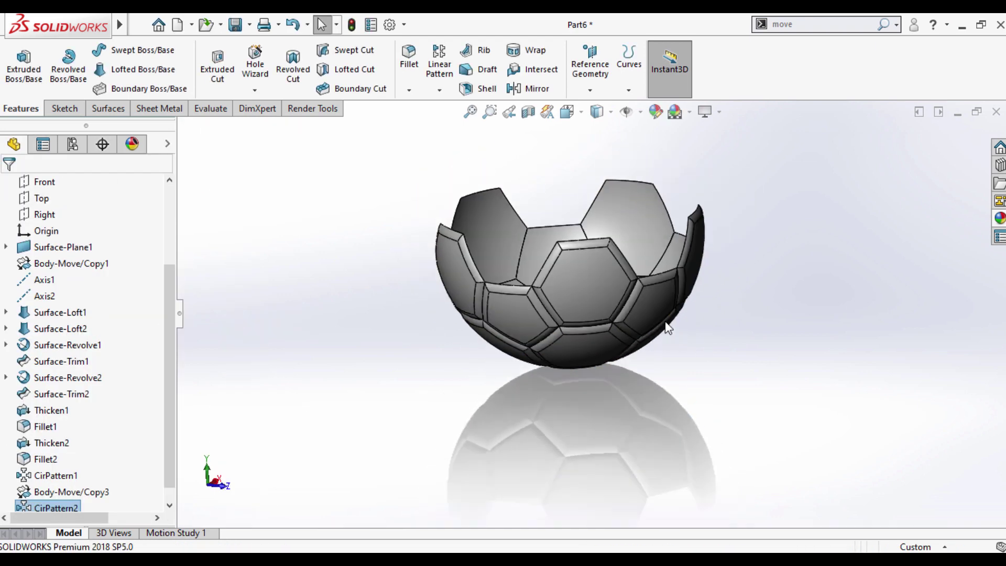
mouse_move(668, 328)
middle_mouse_down()
mouse_move(599, 396)
mouse_move(678, 382)
middle_mouse_up()
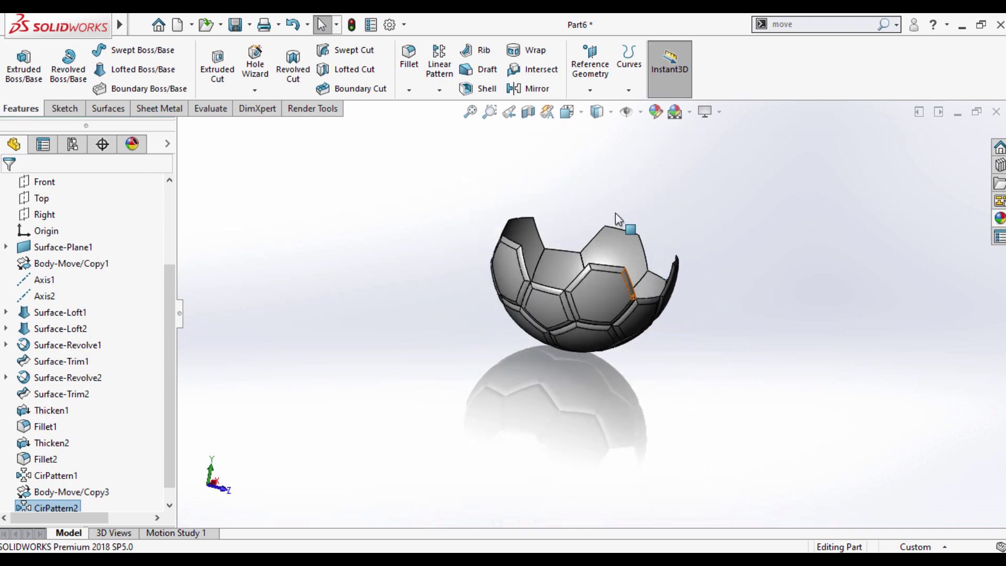
Step: Start a new reference plane parallel to the Top plane
scroll(617, 219, "down", 2)
scroll(608, 218, "down", 2)
mouse_move(618, 230)
middle_mouse_down()
mouse_move(604, 312)
mouse_move(580, 298)
middle_mouse_up()
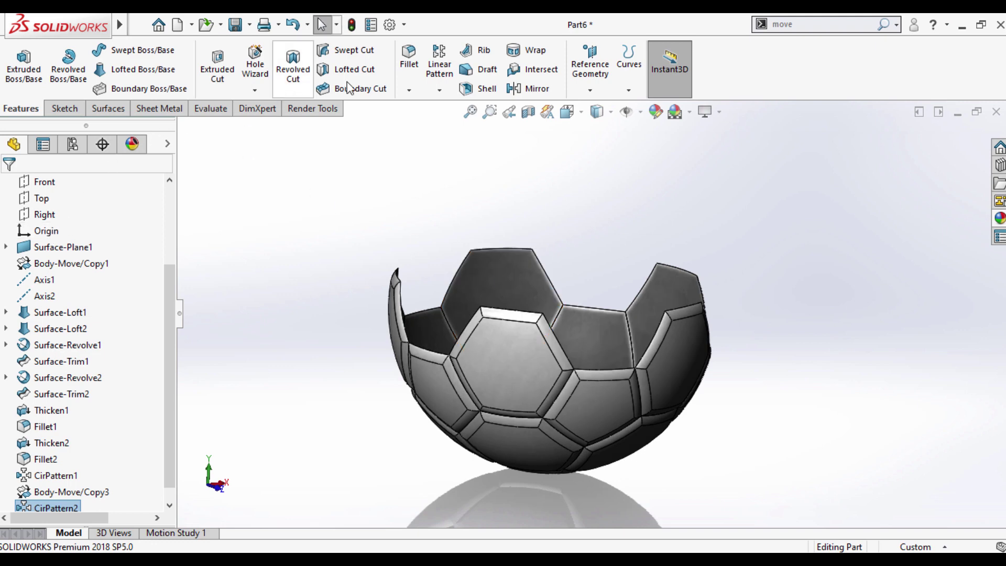
left_click(440, 91)
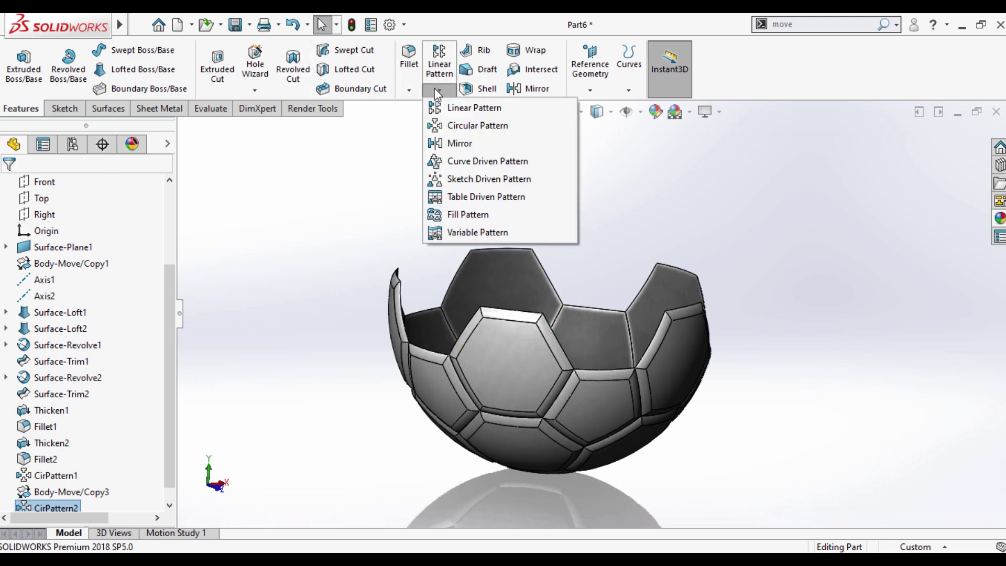
left_click(390, 135)
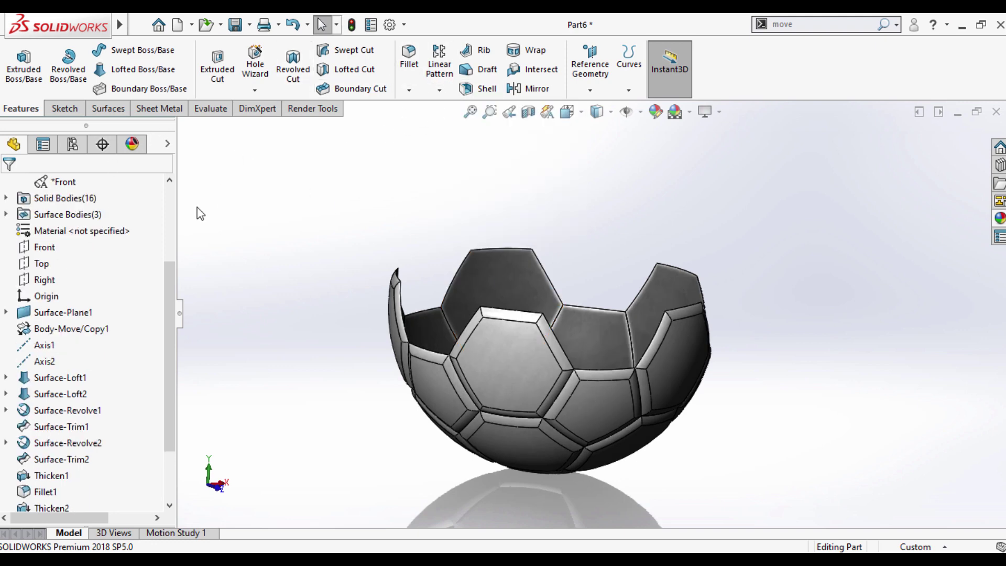
left_click(589, 91)
left_click(593, 107)
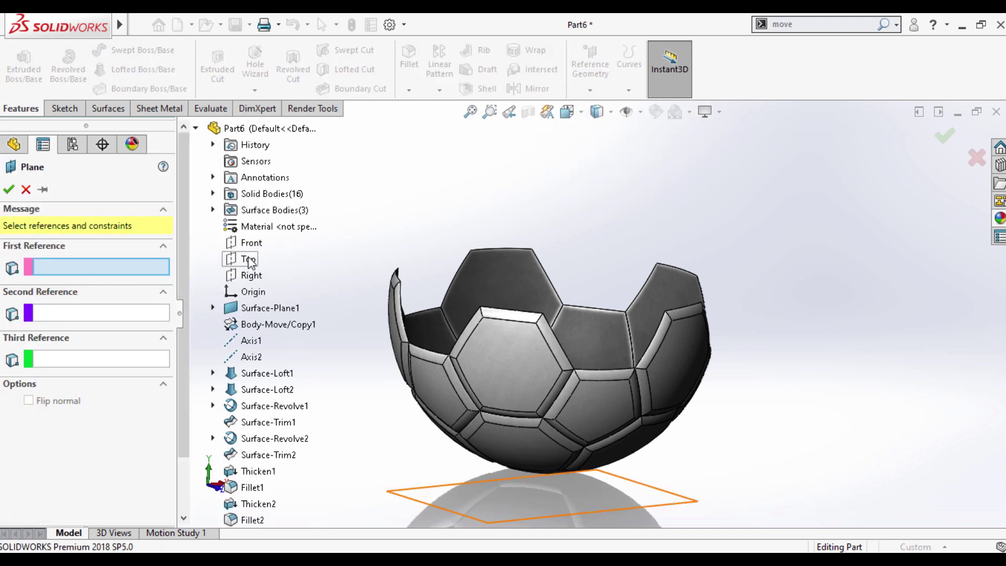
left_click(247, 259)
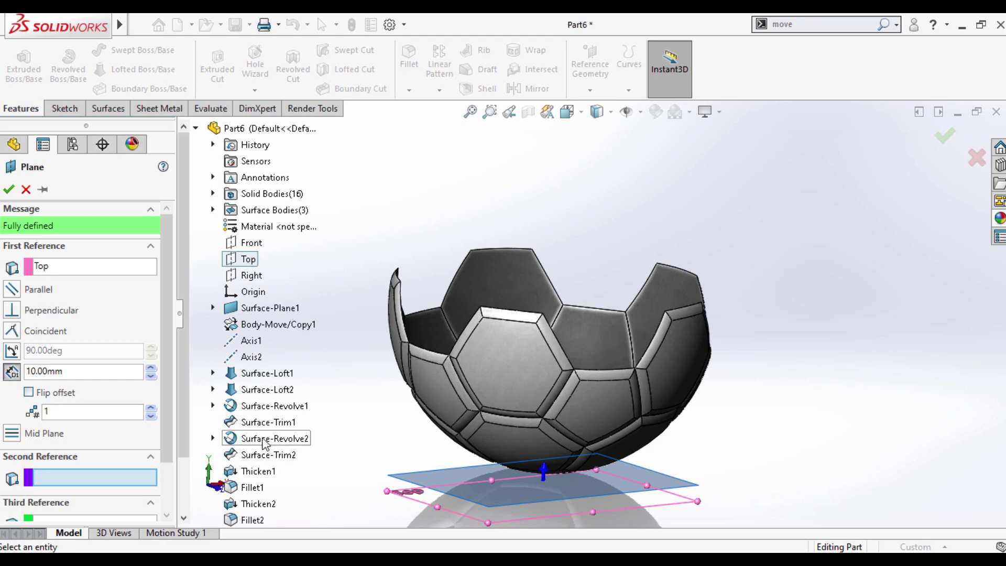
Step: Pass the plane through Point2 of Surface-Loft2, creating Plane1
scroll(265, 443, "down", 3)
scroll(257, 450, "down", 1)
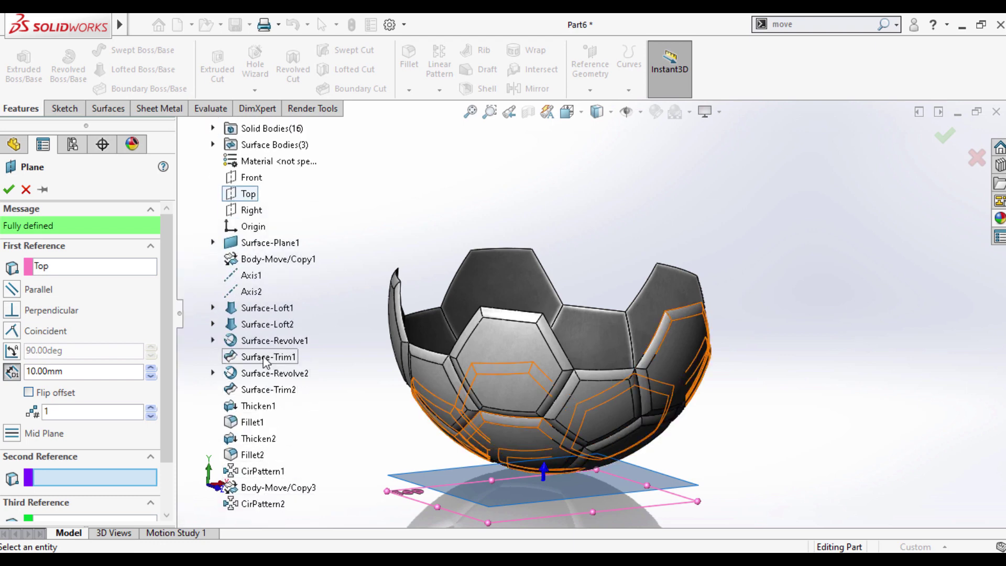
left_click(212, 324)
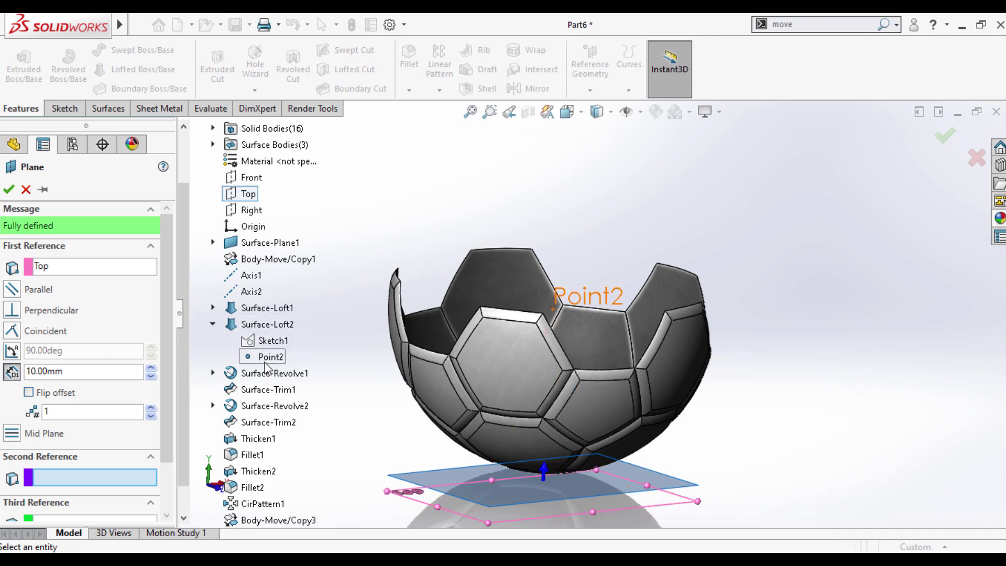
left_click(265, 363)
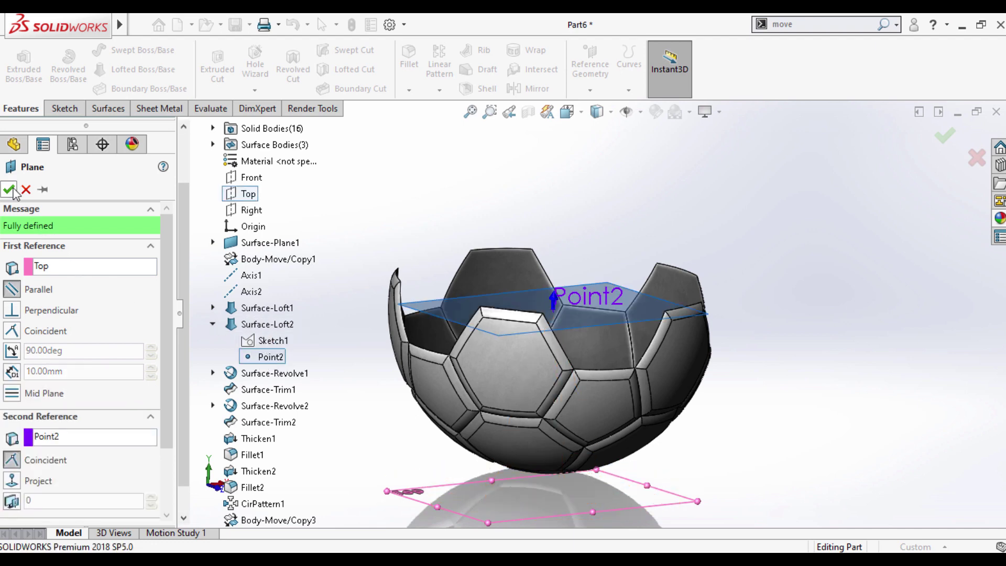
left_click(8, 189)
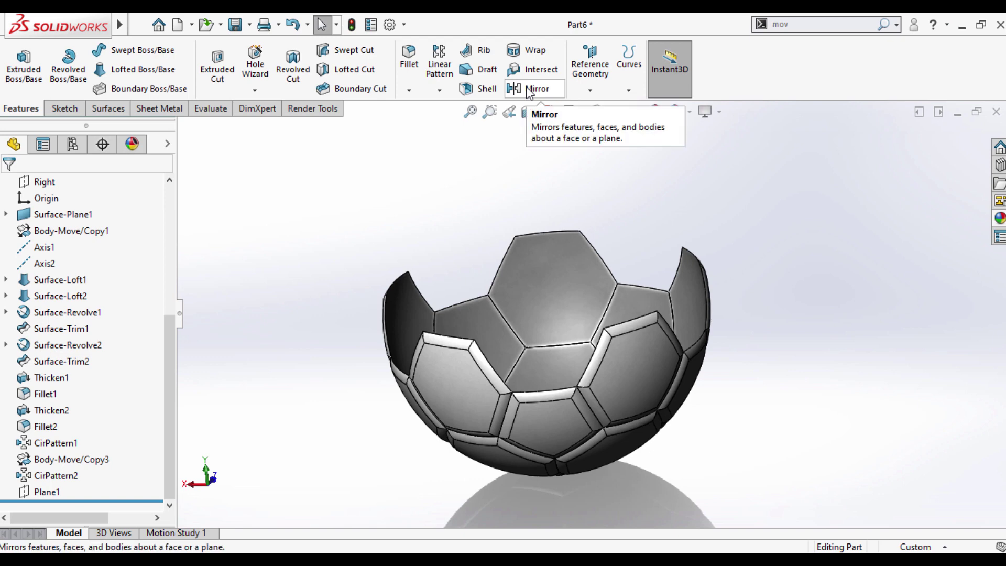
Step: Mirror all panel bodies across Plane1 as Mirror2, closing the ball
left_click(530, 93)
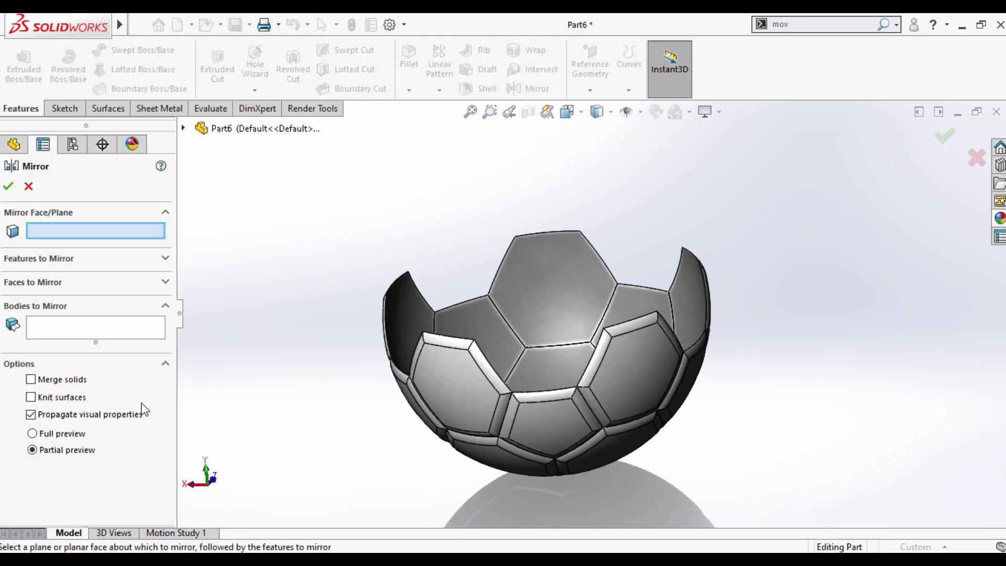
left_click(183, 128)
scroll(266, 471, "down", 3)
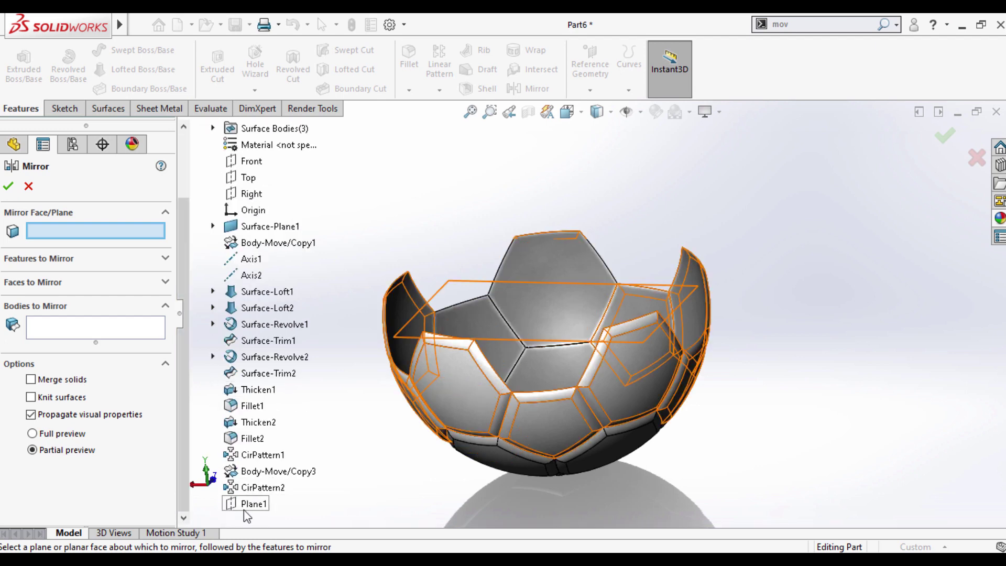
left_click(248, 504)
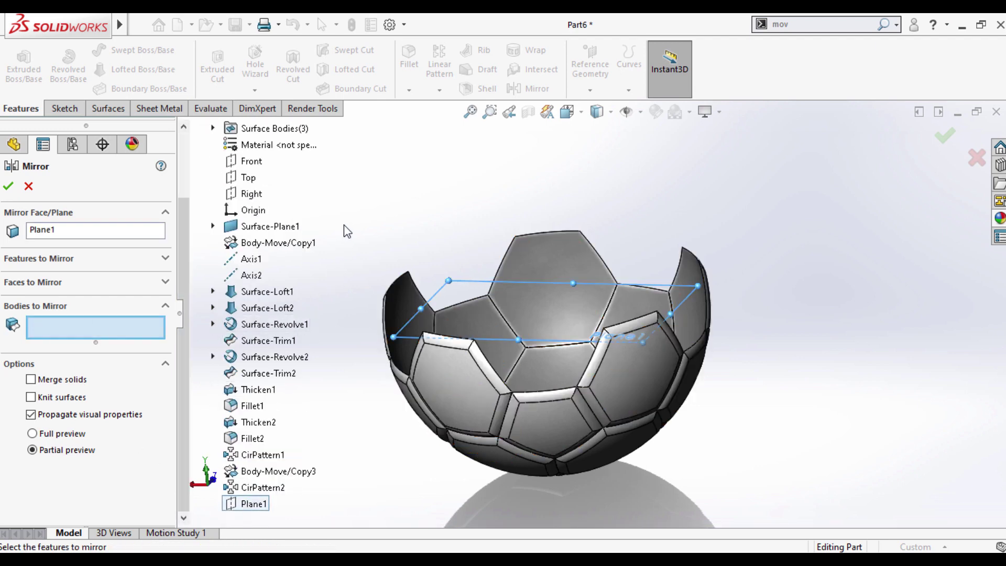
mouse_move(344, 224)
left_mouse_down()
mouse_move(765, 472)
mouse_move(774, 500)
left_mouse_up()
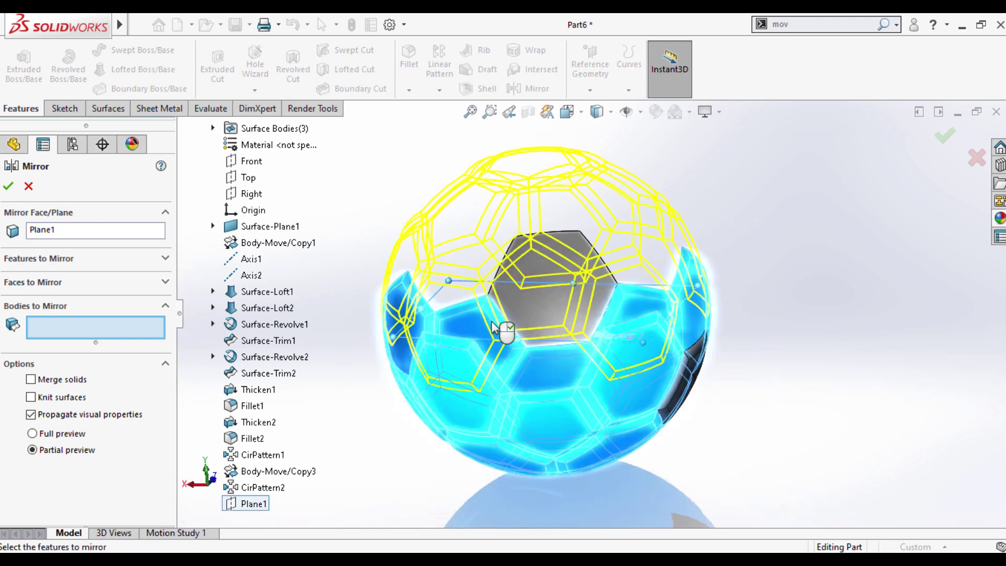
mouse_move(595, 387)
middle_mouse_down()
mouse_move(690, 388)
mouse_move(667, 405)
middle_mouse_up()
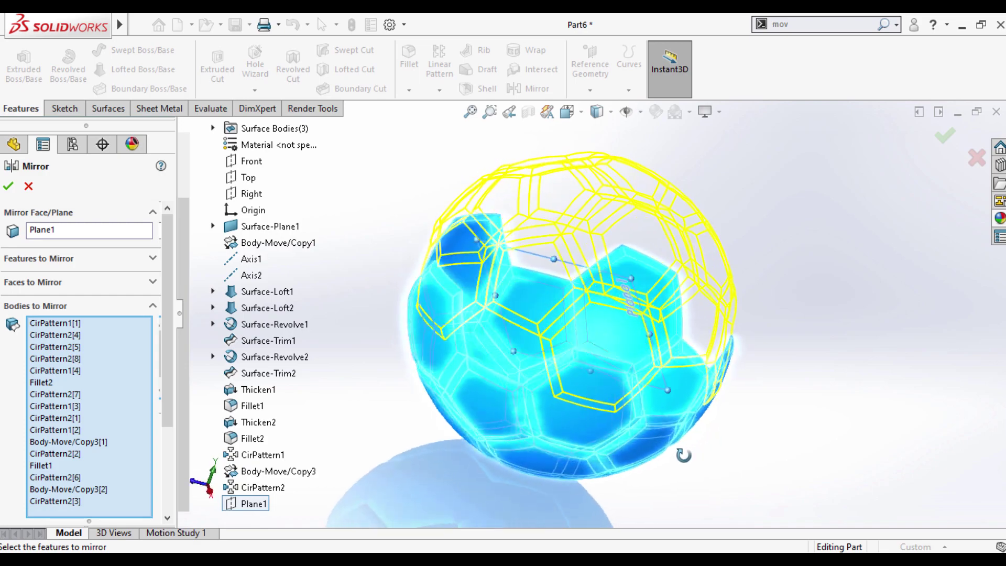
left_click(7, 188)
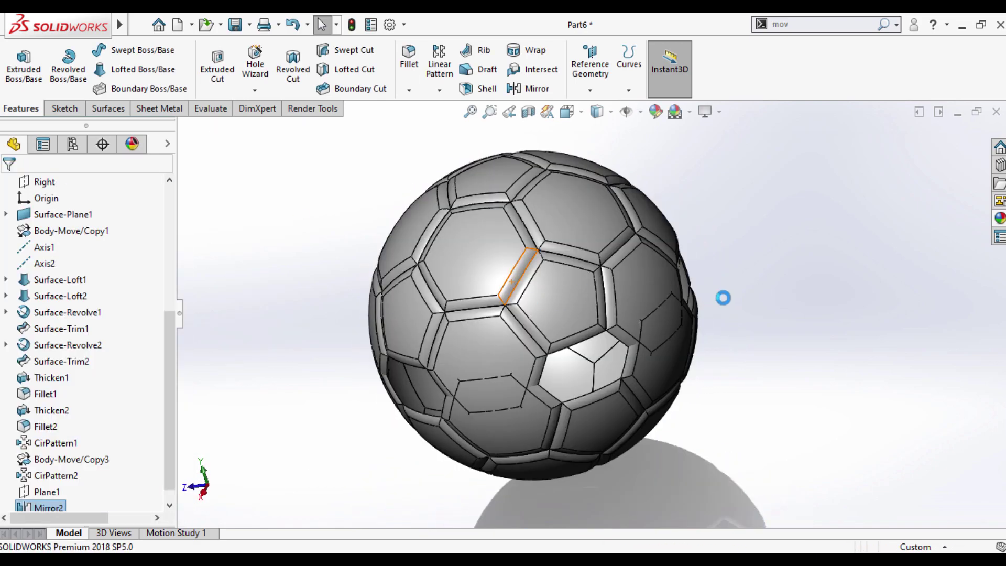
Step: Orbit to a front view and launch Move/Copy Bodies from the command search
mouse_move(748, 301)
middle_mouse_down()
mouse_move(657, 232)
mouse_move(703, 321)
middle_mouse_up()
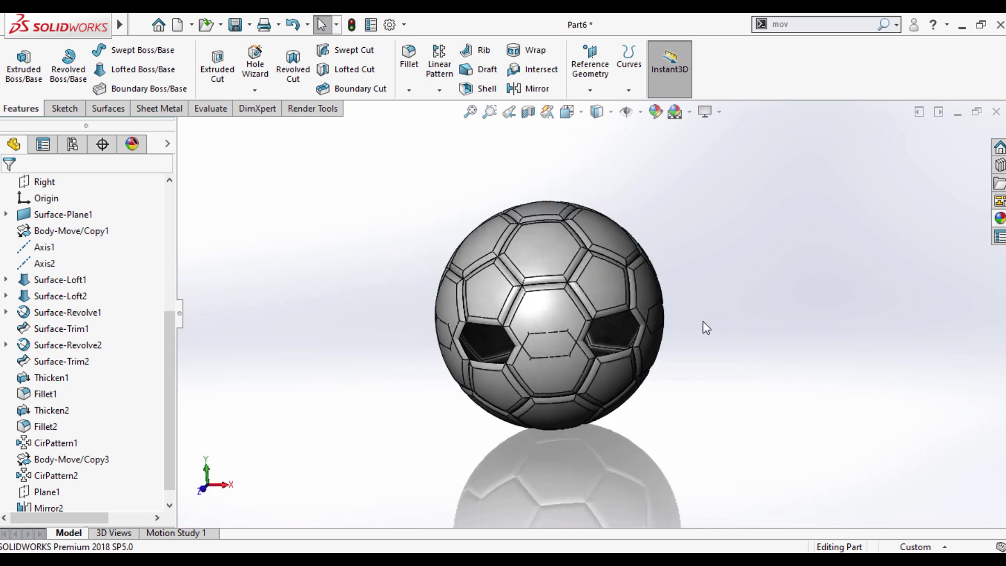
left_click(806, 23)
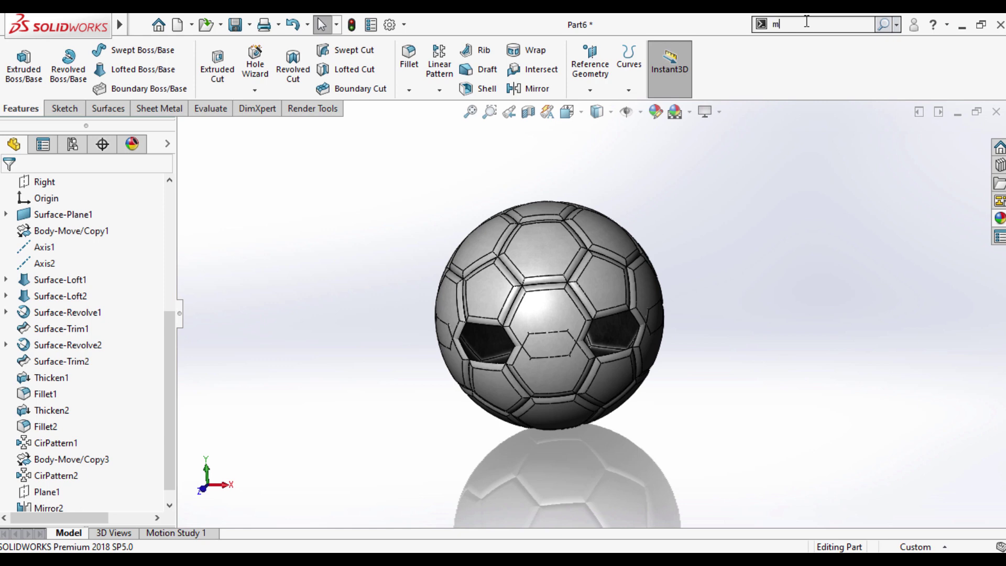
type("ove")
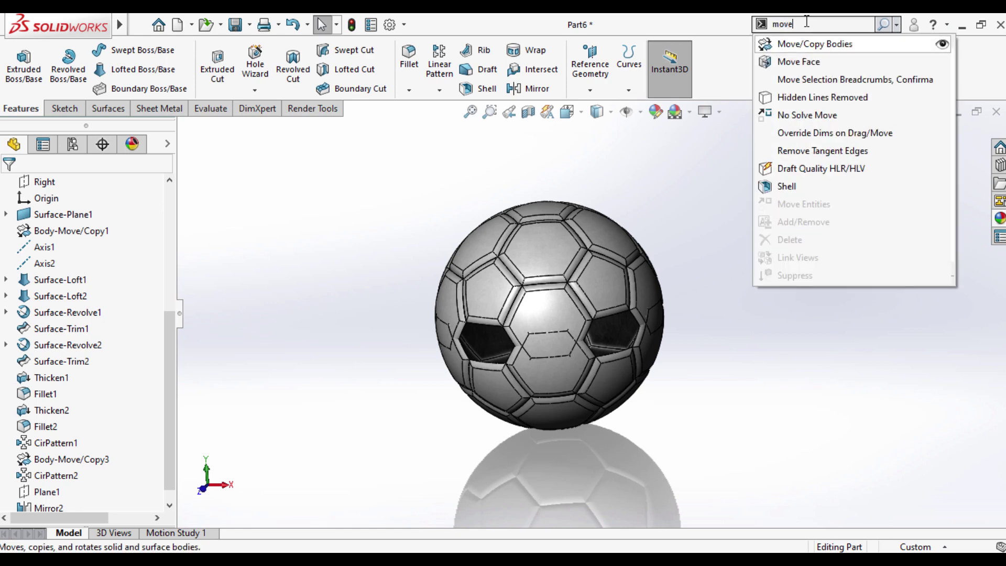
left_click(812, 49)
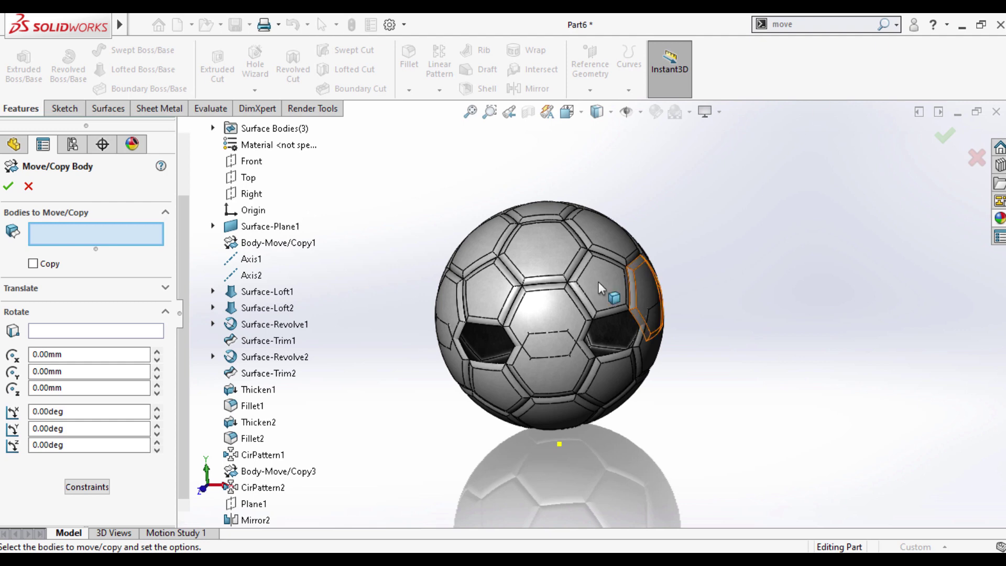
scroll(577, 299, "down", 2)
Step: Select the first misaligned Mirror2 hexagon and pentagon panels as bodies to rotate
left_click(535, 322)
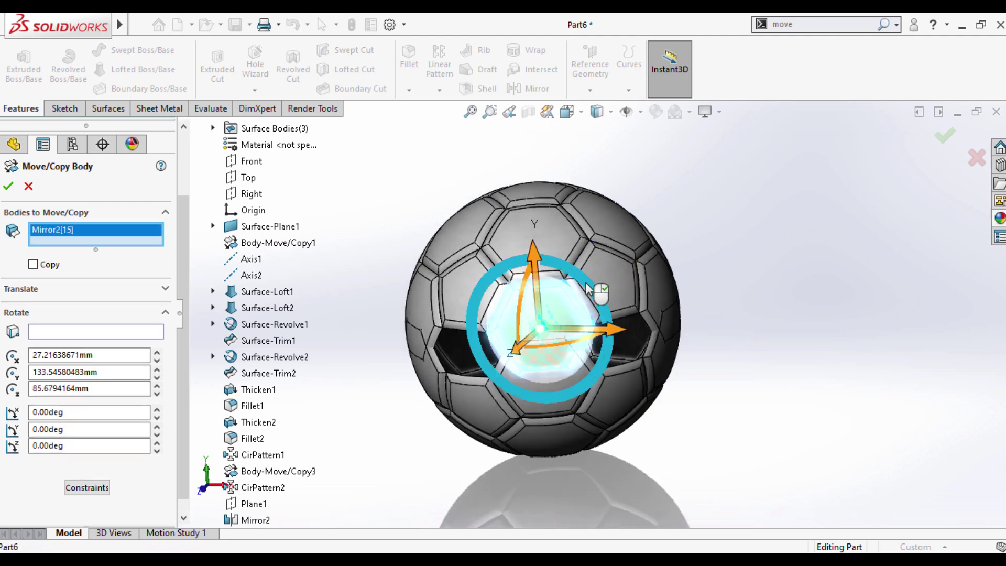
left_click(621, 286)
left_click(490, 314)
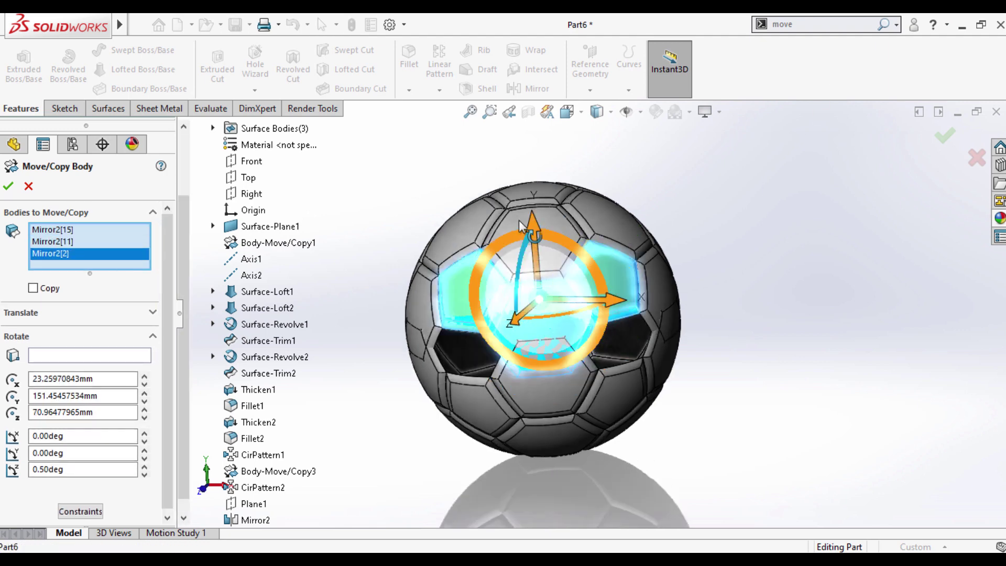
left_click(485, 236)
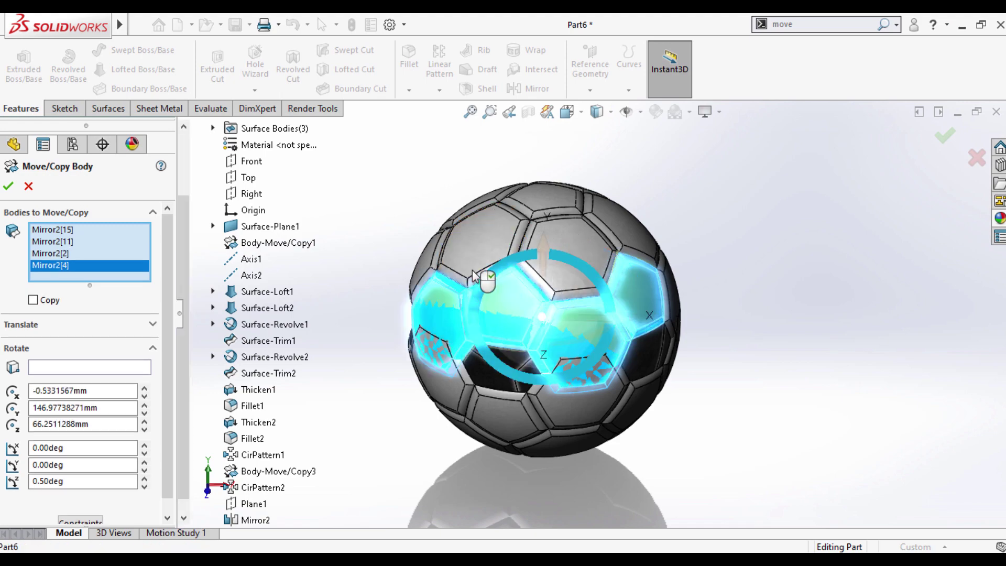
scroll(572, 260, "down", 3)
left_click(572, 261)
scroll(524, 272, "up", 3)
middle_click_drag(451, 281, 386, 281)
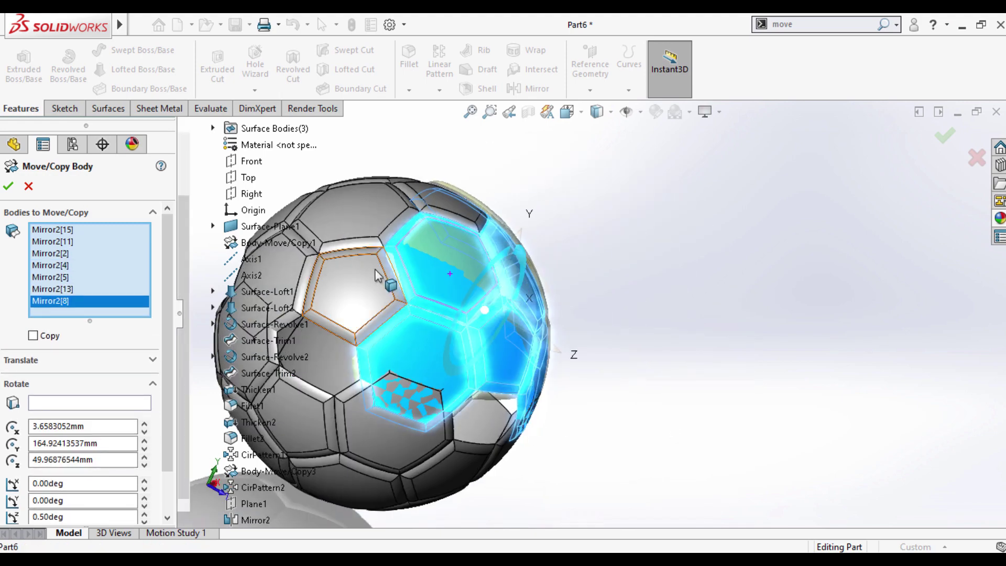
left_click(385, 301)
scroll(446, 272, "down", 2)
left_click(445, 272)
Step: Add the remaining Mirror2 panels, including Mirror2[9] and Mirror2[3], and set Axis2 as rotation axis
scroll(513, 293, "up", 3)
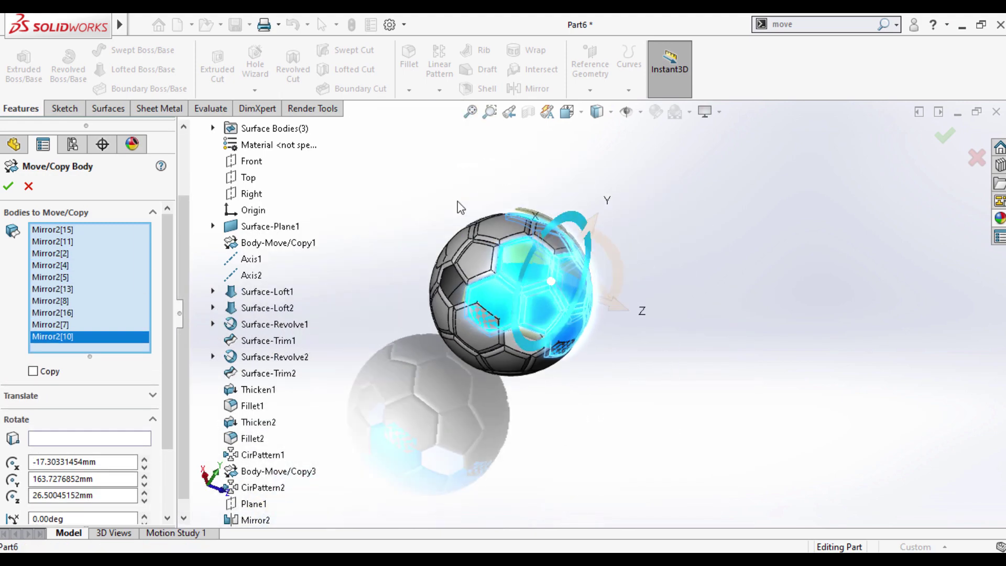
scroll(623, 285, "down", 4)
scroll(622, 286, "up", 3)
left_click(440, 270)
left_click(435, 293)
left_click(539, 330)
left_click(540, 330)
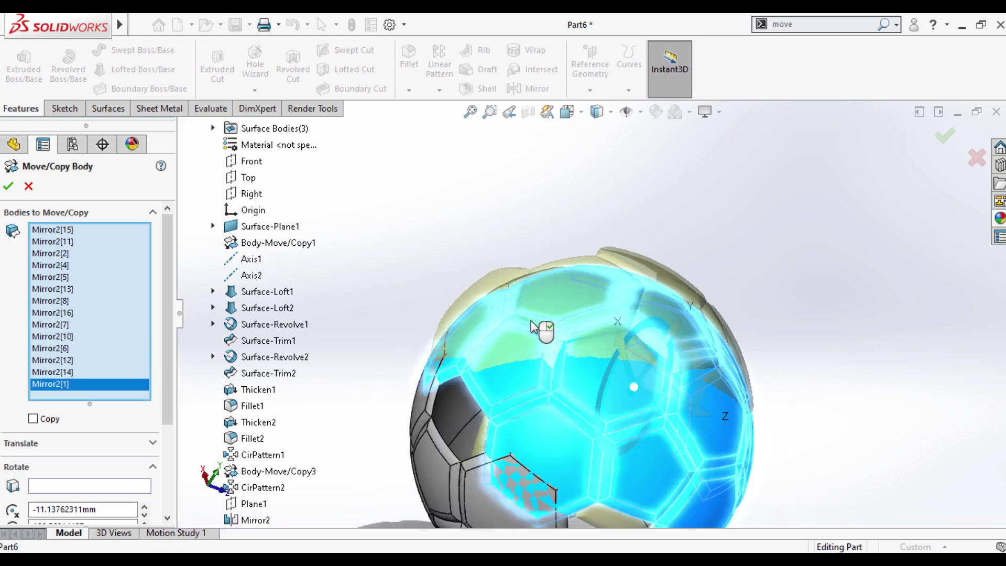
mouse_move(540, 330)
middle_mouse_down()
mouse_move(586, 387)
mouse_move(503, 293)
mouse_move(204, 93)
mouse_move(244, 246)
middle_mouse_up()
scroll(503, 293, "up", 2)
left_click(497, 278)
left_click(490, 270)
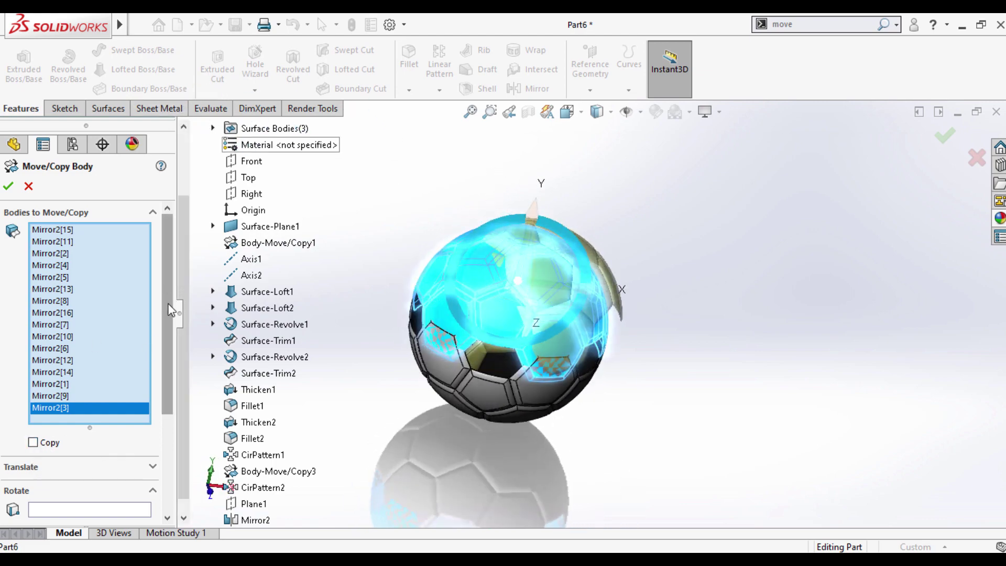
scroll(171, 310, "down", 5)
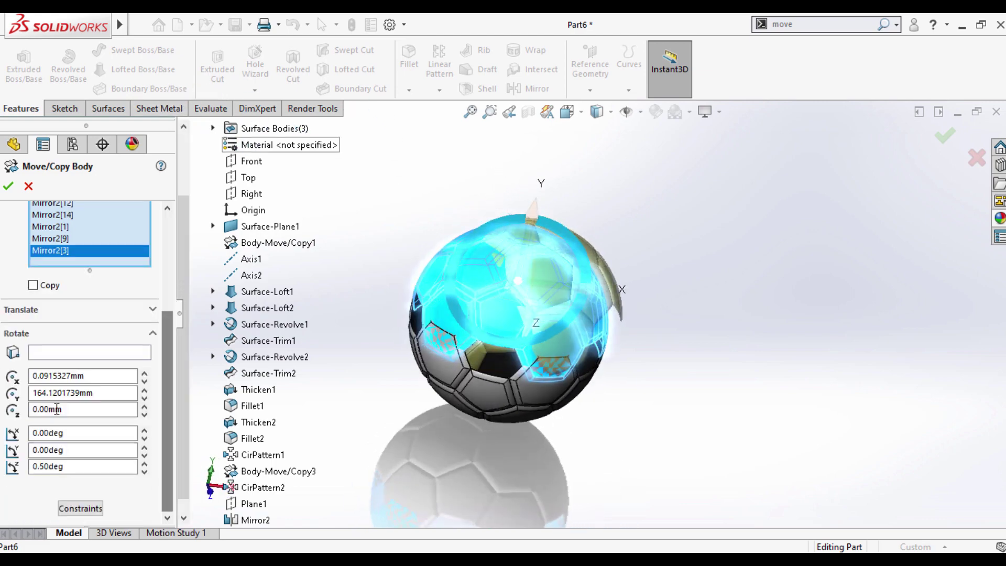
left_click(244, 277)
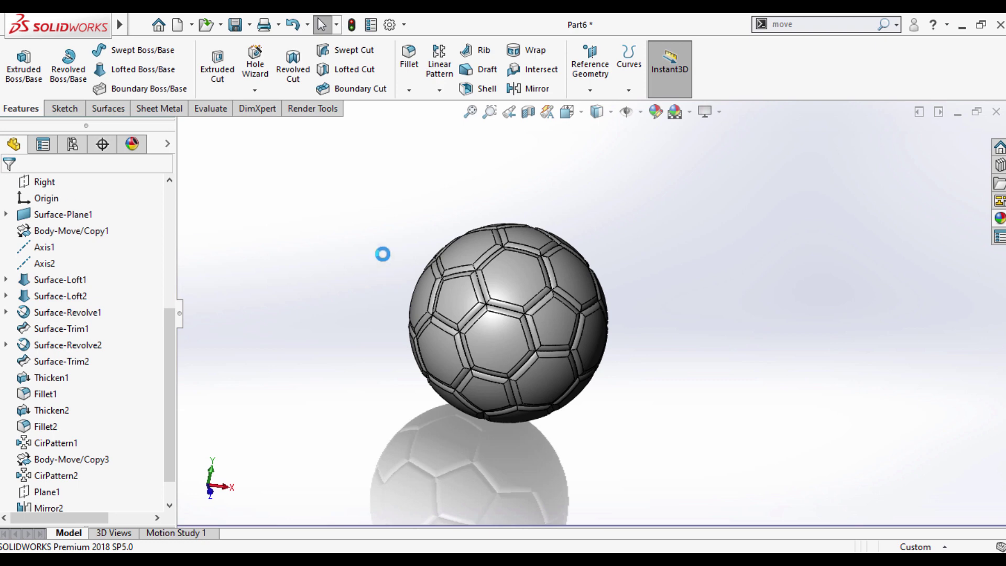
Step: Drag a black plastic appearance onto the pentagon panels and change the model's display style
mouse_move(497, 324)
middle_mouse_down()
mouse_move(601, 292)
mouse_move(741, 386)
mouse_move(685, 436)
mouse_move(525, 350)
mouse_move(472, 427)
mouse_move(589, 404)
mouse_move(642, 483)
mouse_move(501, 495)
mouse_move(420, 420)
mouse_move(281, 384)
mouse_move(281, 359)
mouse_move(389, 267)
mouse_move(332, 276)
mouse_move(306, 294)
middle_mouse_up()
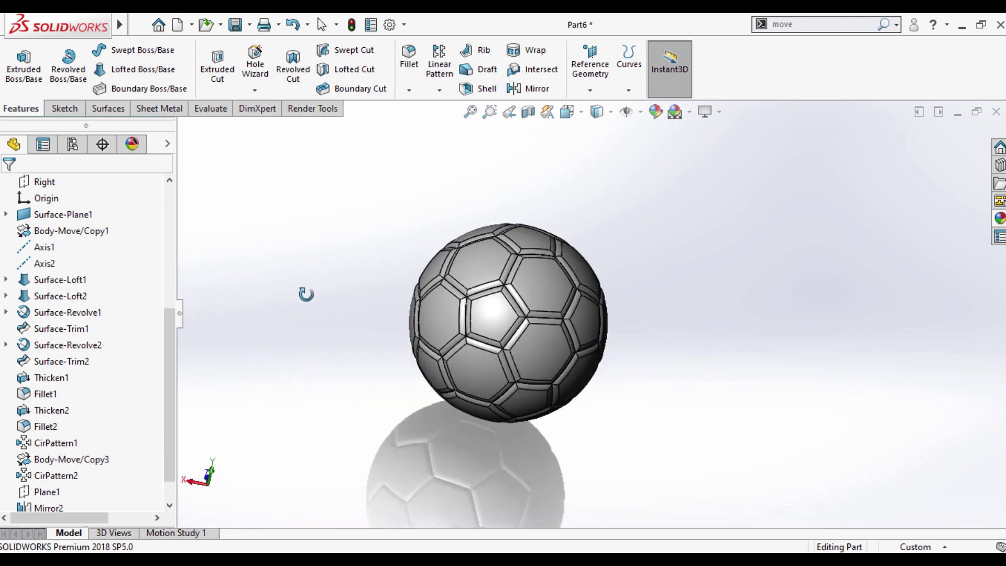
left_click(1001, 219)
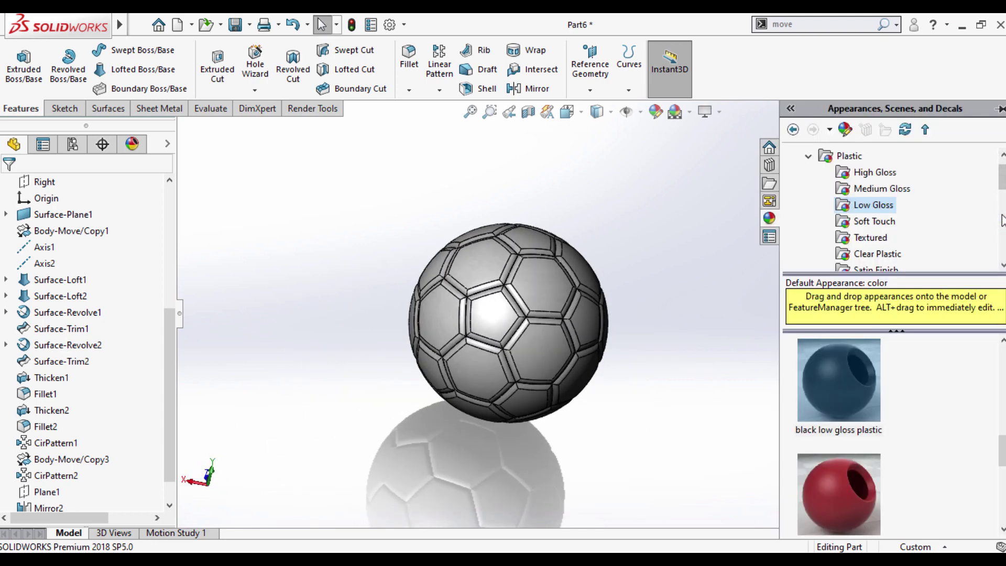
left_click_drag(833, 374, 541, 326)
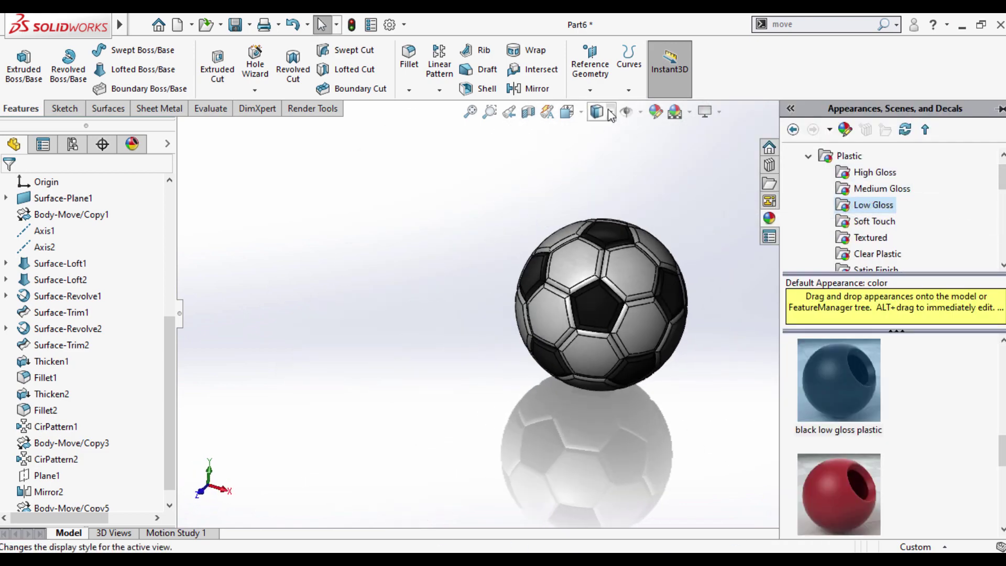
left_click(611, 112)
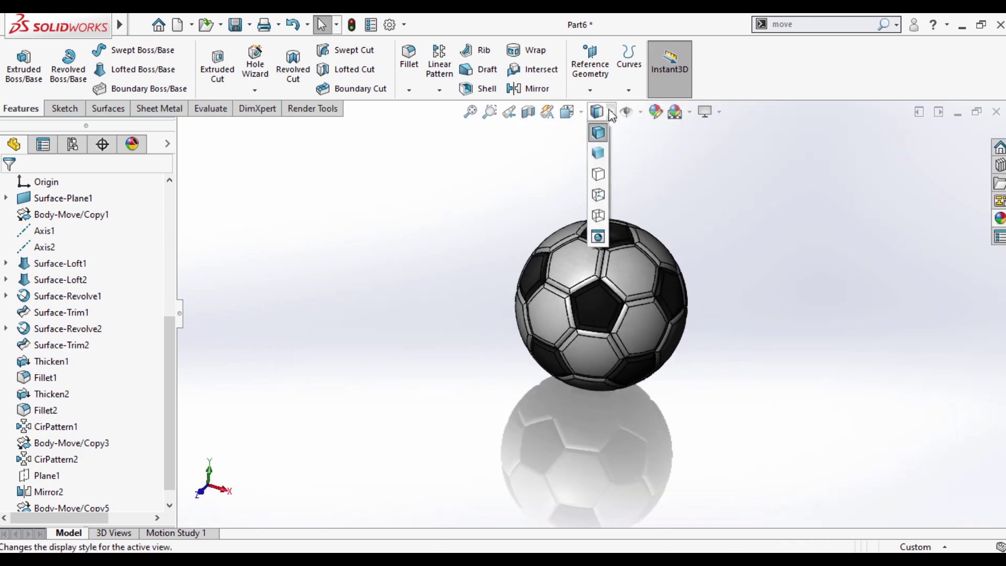